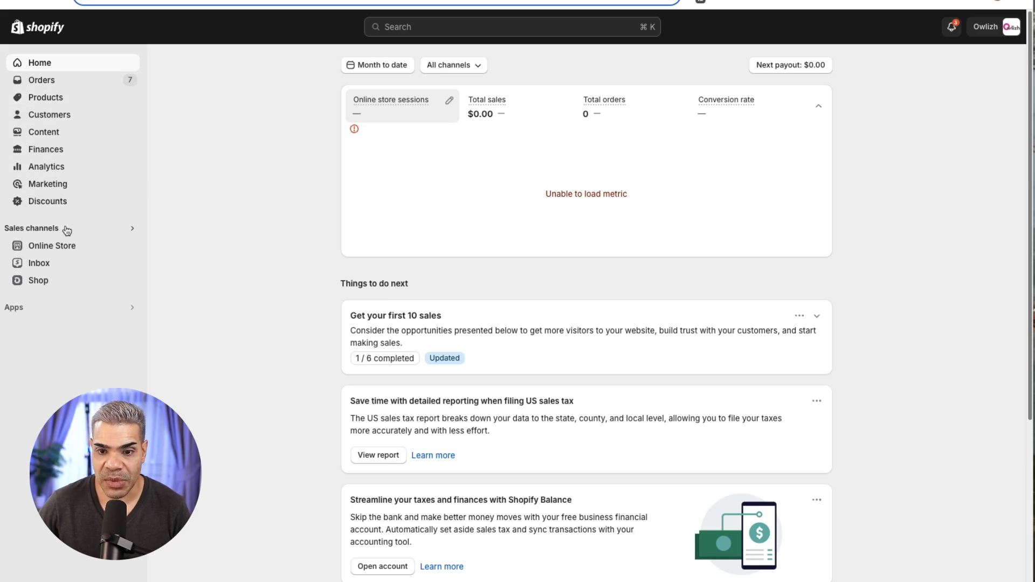
From the products list, preview the Active Drawstring - Shorts page on the online store and examine its layout and details
left_click(74, 104)
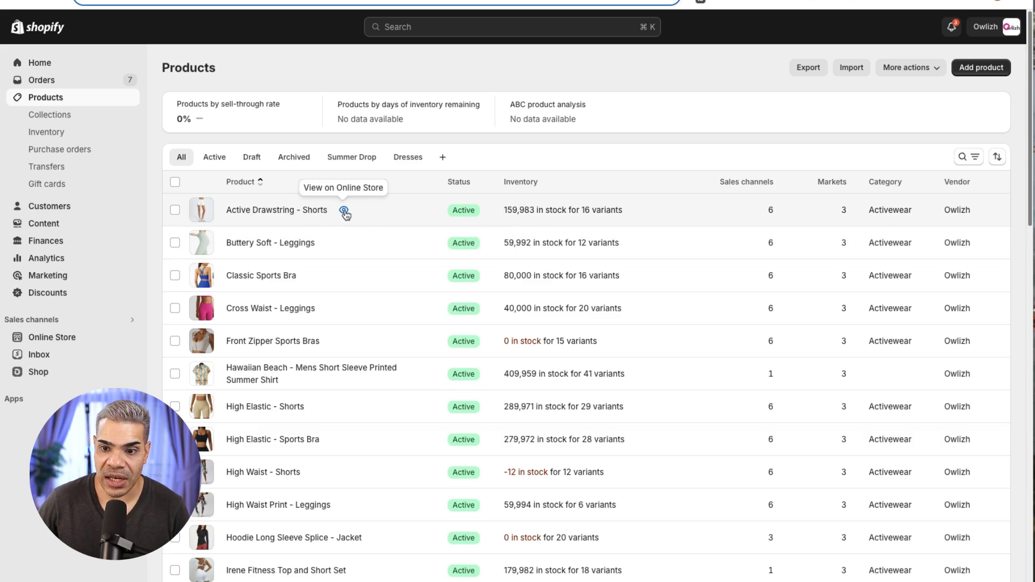
left_click(344, 210)
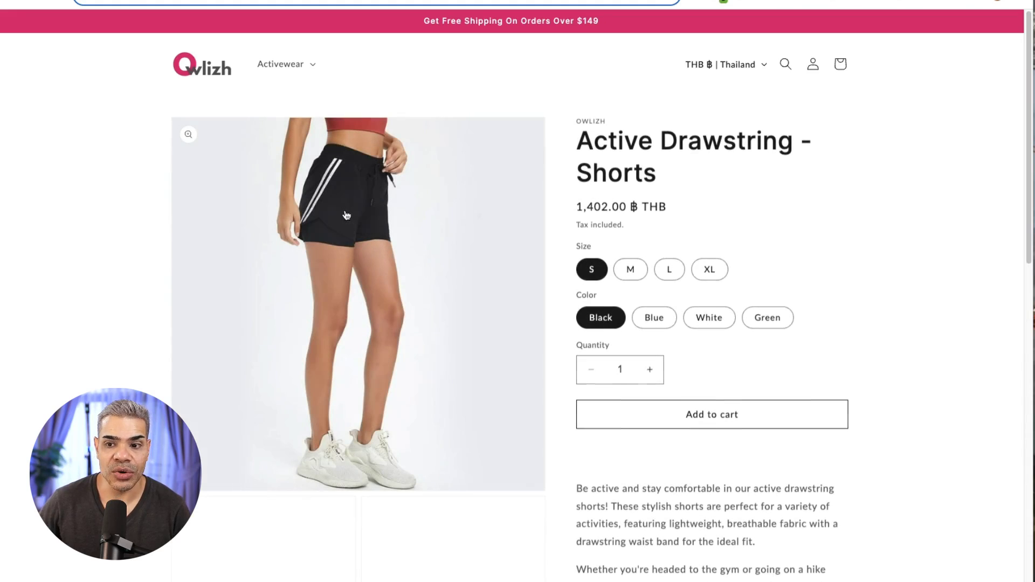
scroll(854, 259, "down", 2)
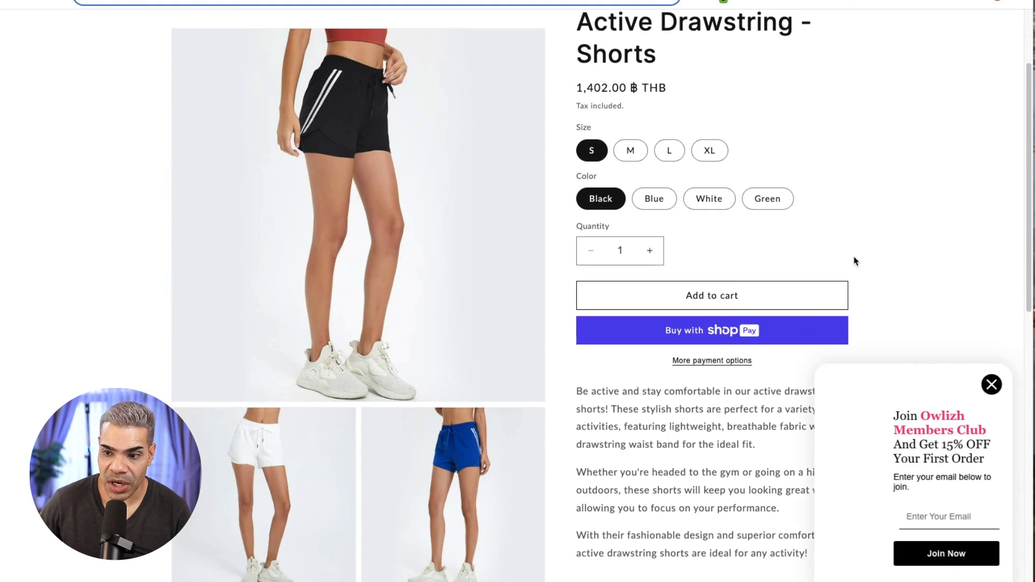
left_click(990, 384)
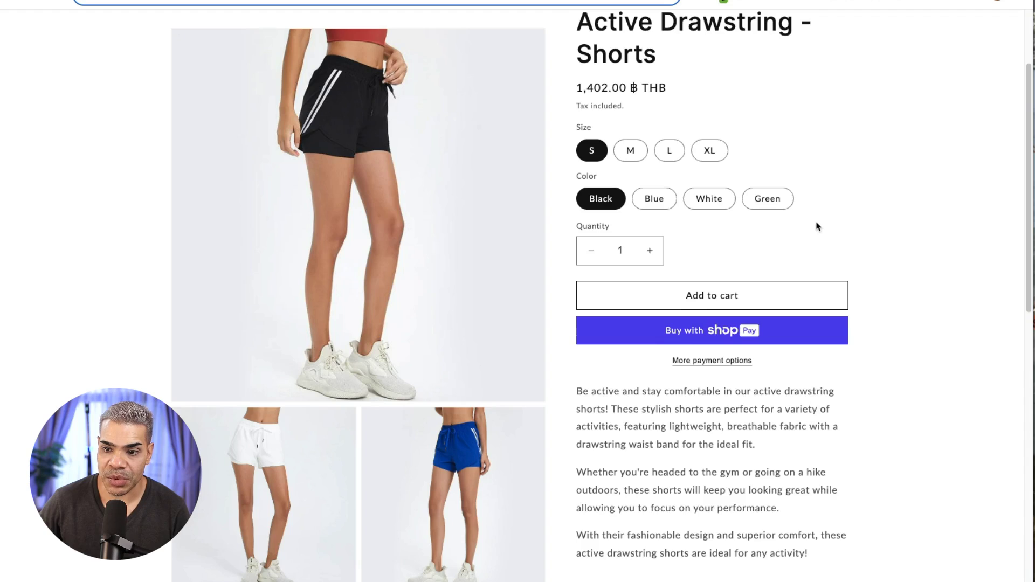
scroll(814, 226, "down", 3)
scroll(582, 334, "up", 5)
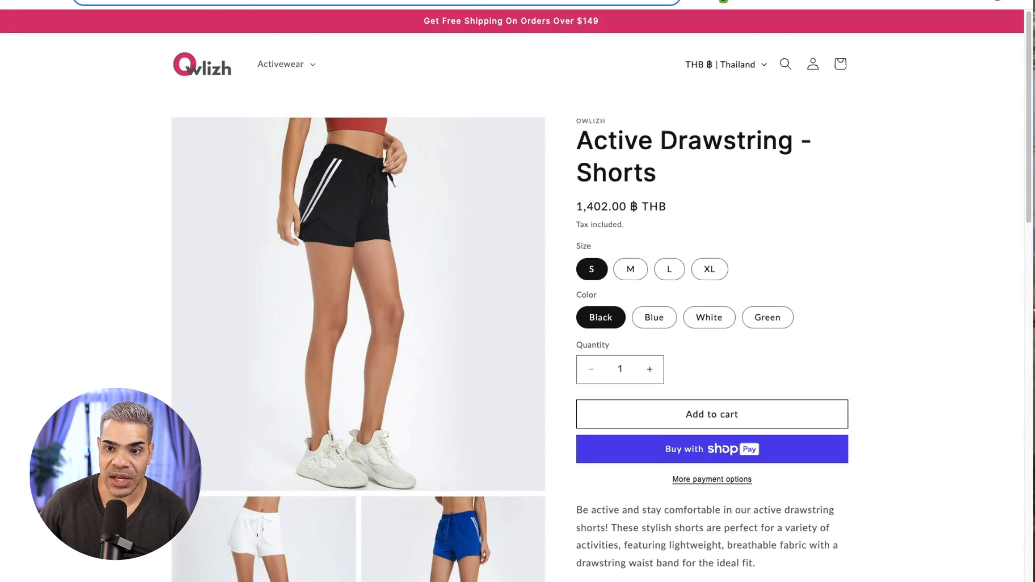
key("super+w")
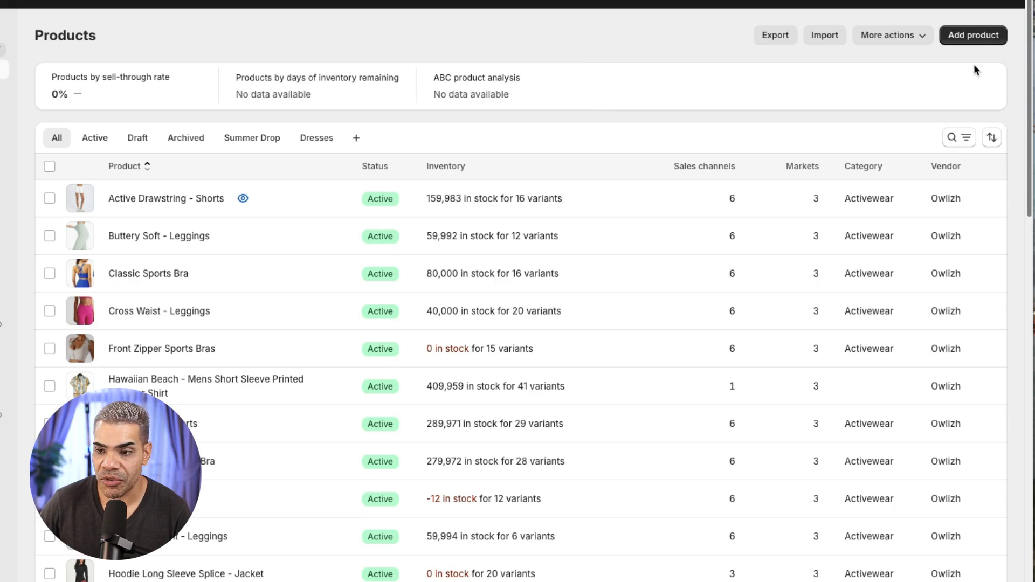
Start a new product and give it the title "Red Prom Dress"
left_click(976, 39)
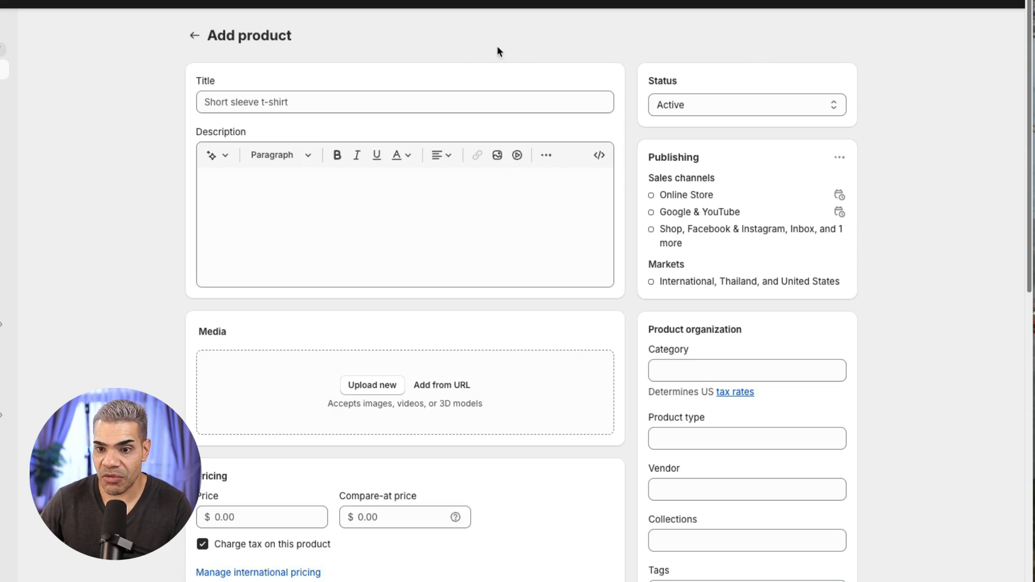
left_click(408, 109)
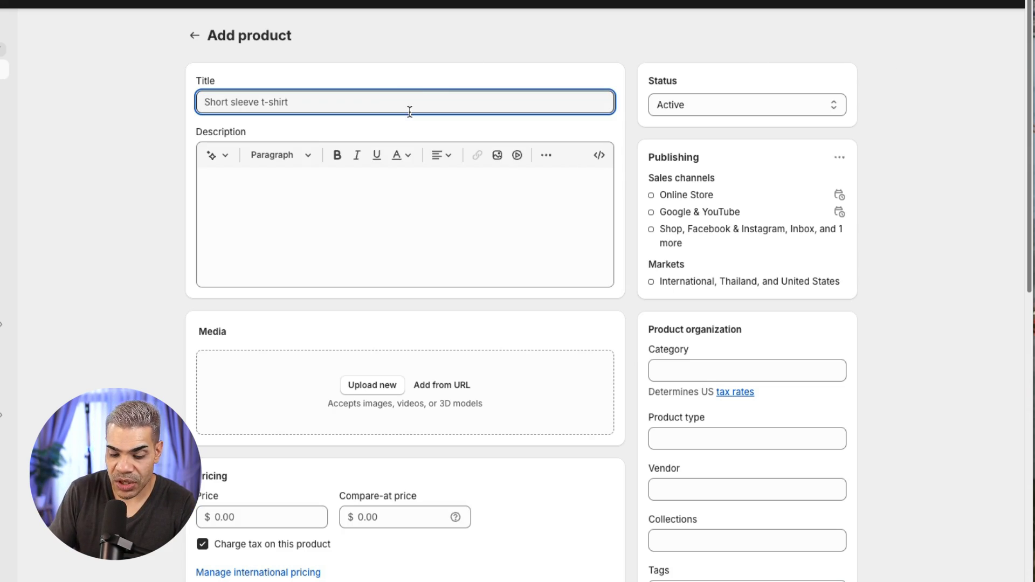
type("Red Prom Dress")
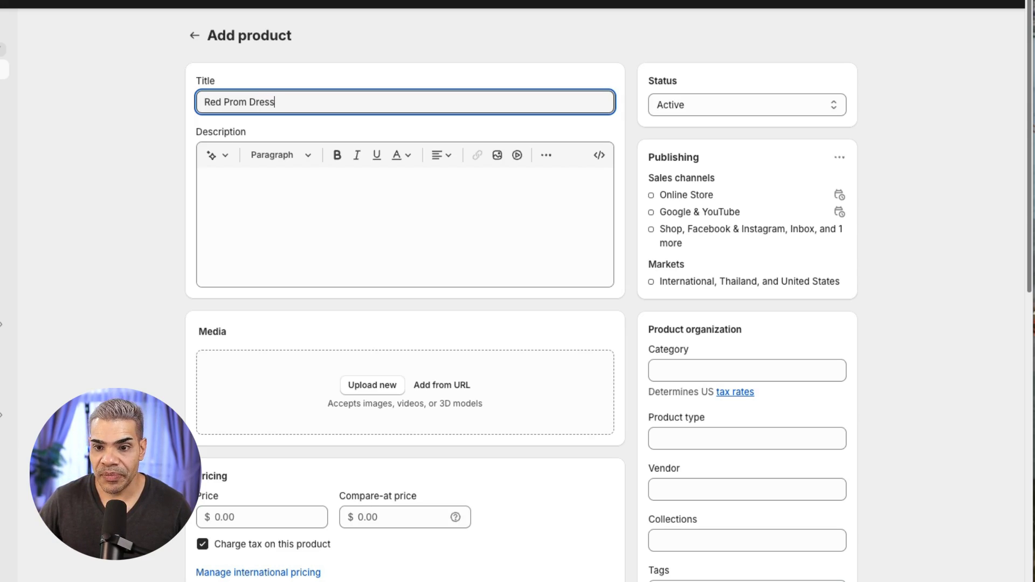
Open the AI description generator for the product description and choose the Persuasive tone
left_click(409, 204)
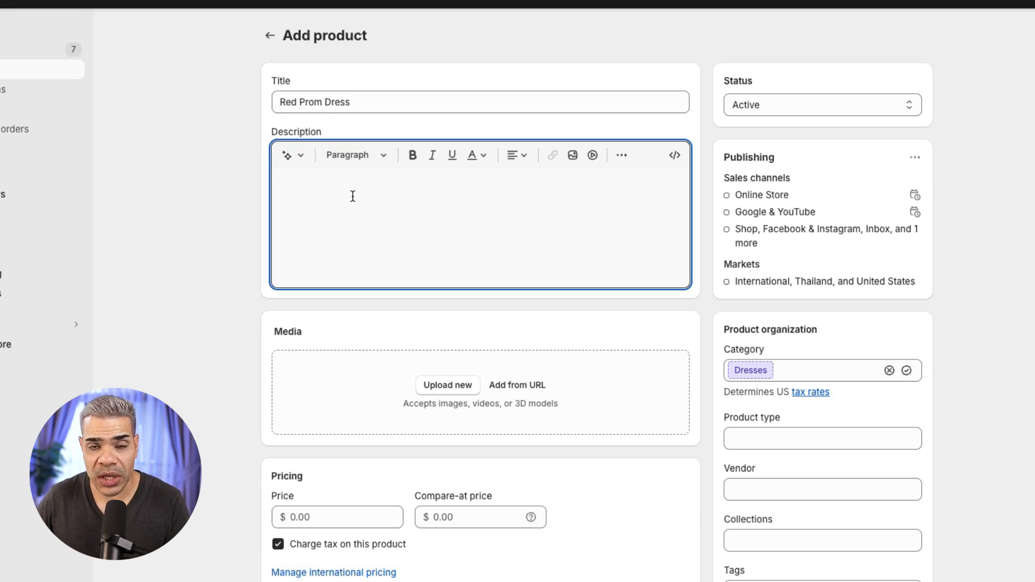
left_click(296, 161)
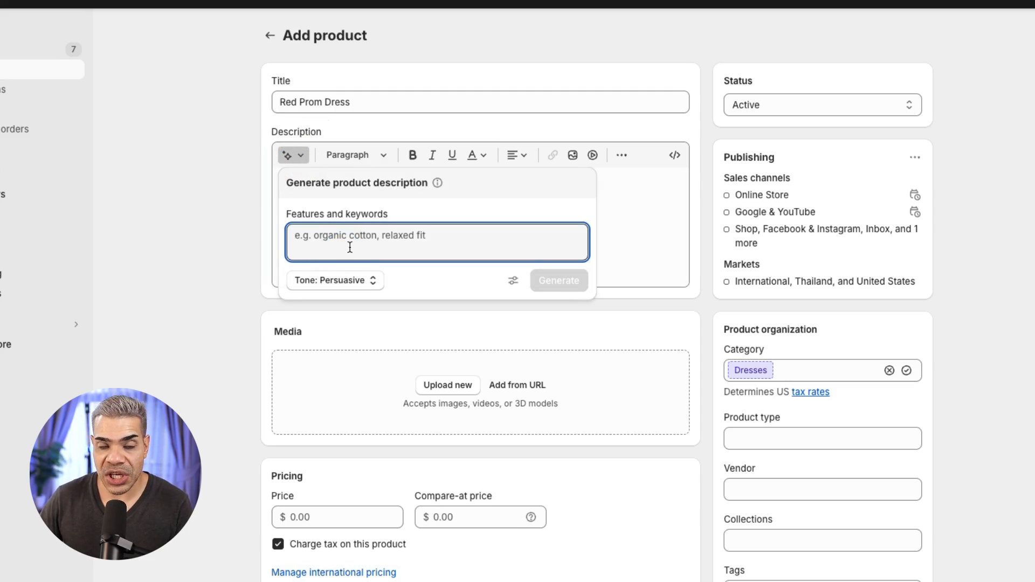
left_click(358, 281)
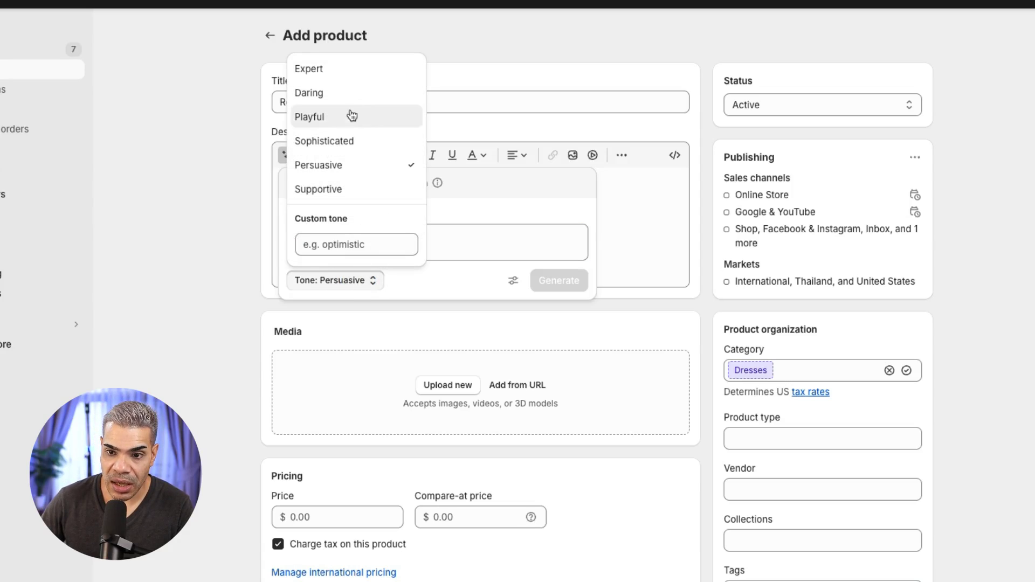
left_click(347, 165)
Enter "Silk dress perfect for prom in red. This dress is elegant and classy" as the features and keywords for the generated description
left_click(364, 236)
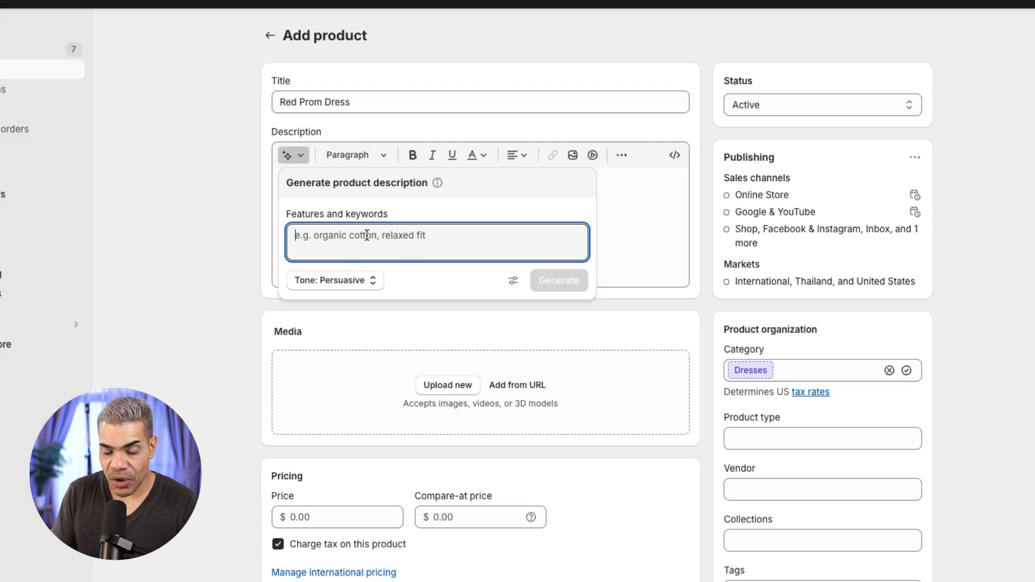
type("Silk dress ")
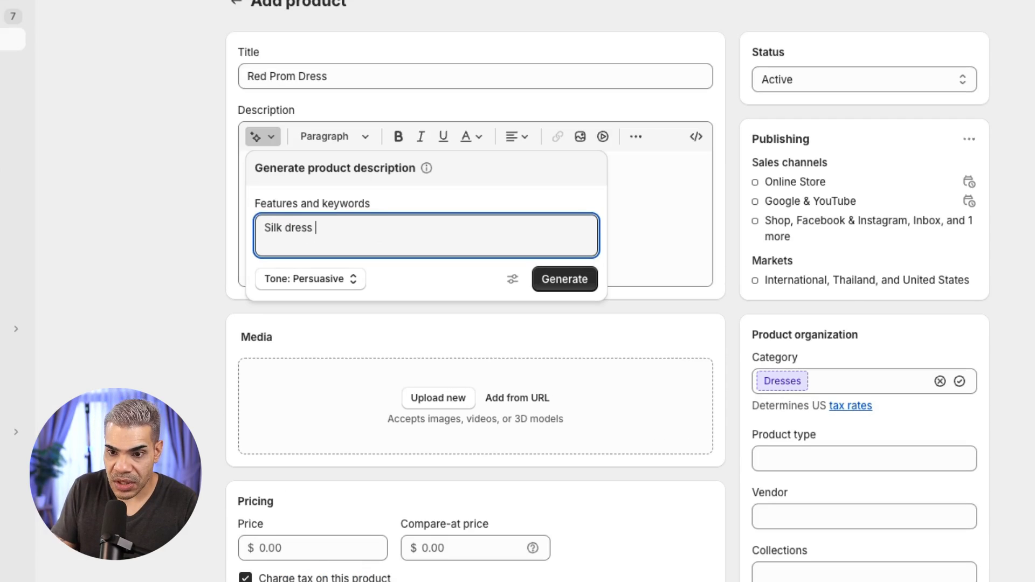
type("perfect for prom ")
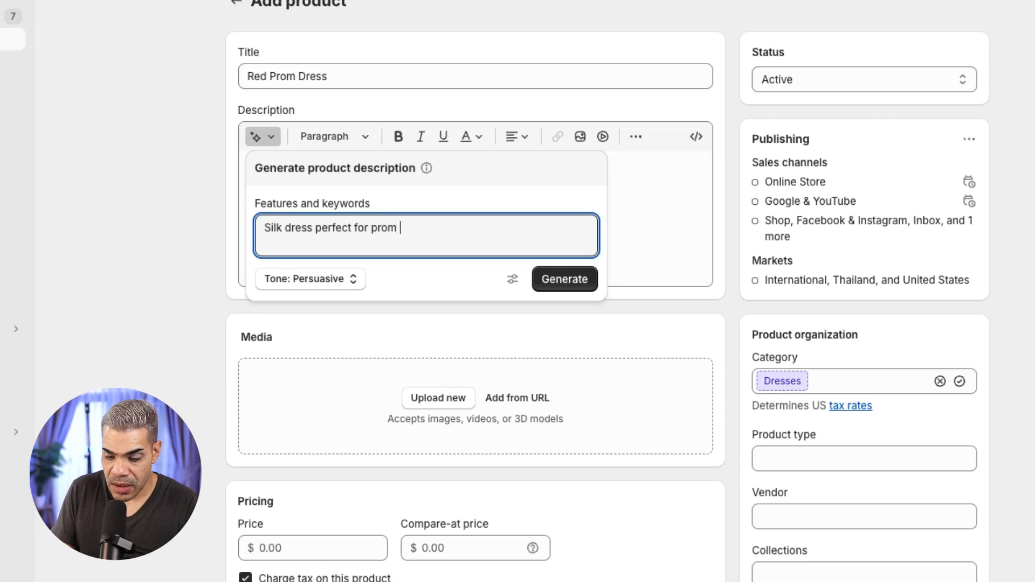
type("in red")
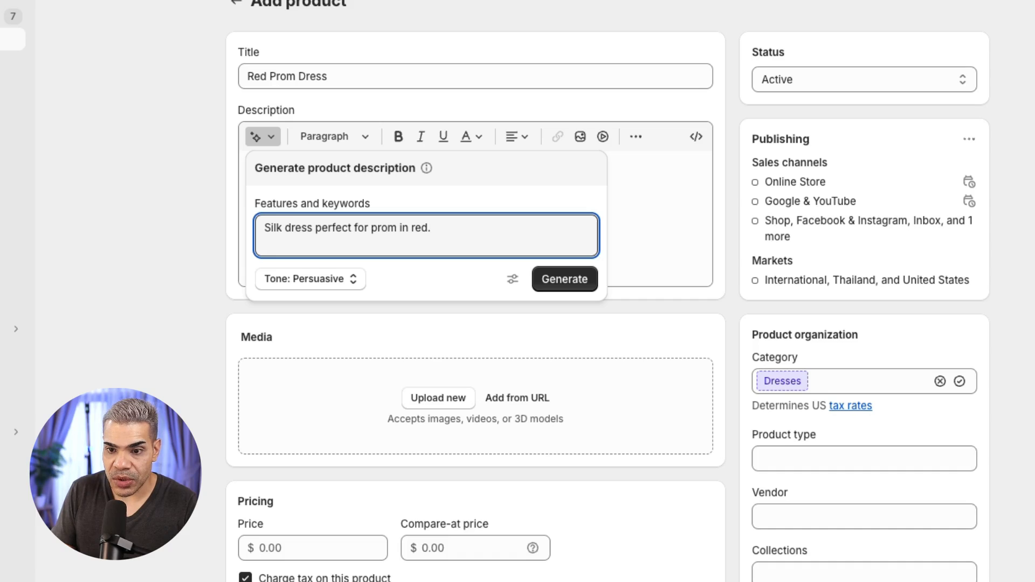
type(". Theis dress is elegant and ")
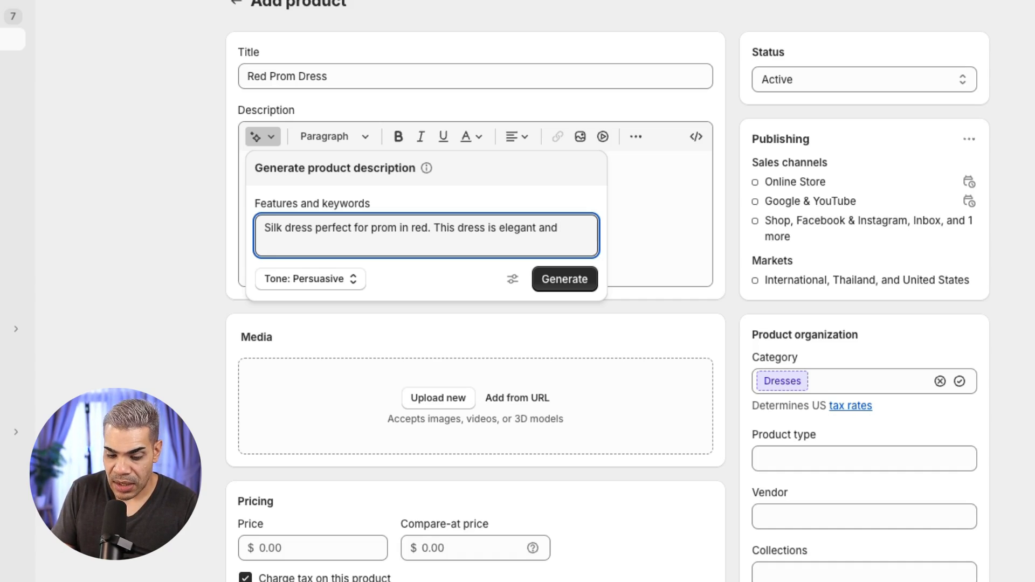
type("classy")
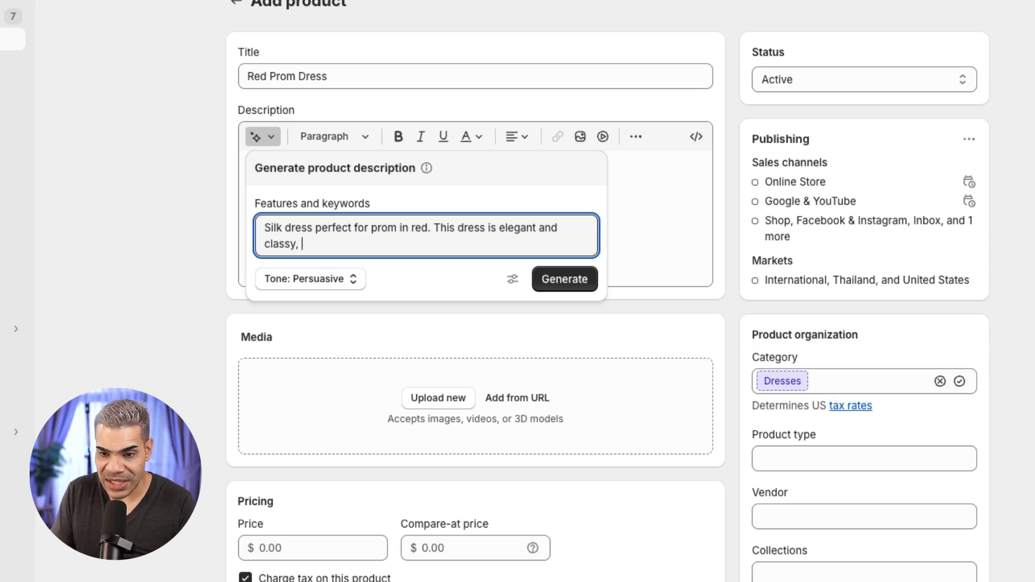
Extend the keywords with "and perfect for girls who want to make a great first impression on prom night", generate the description and keep it
type(" and perfect for ")
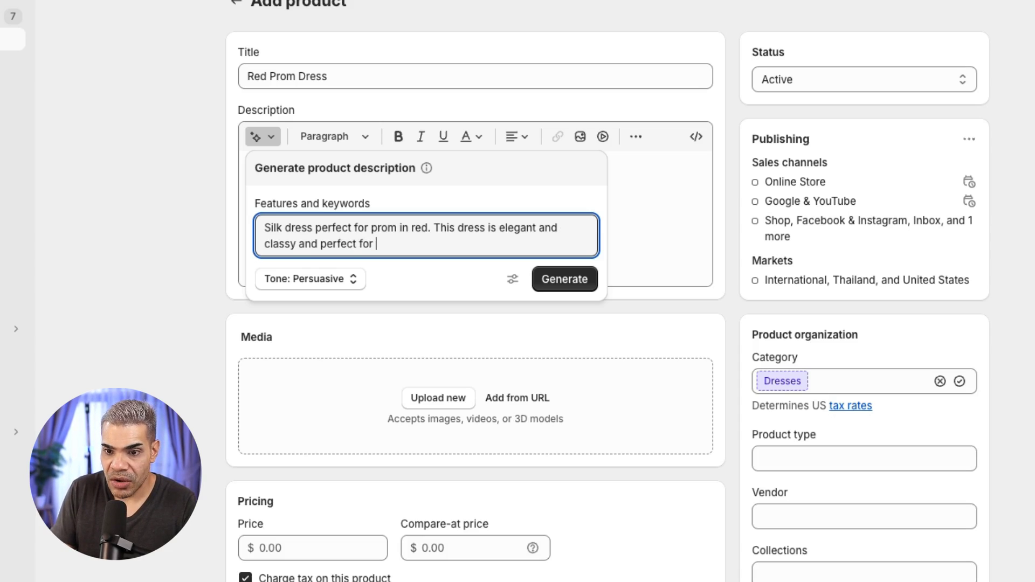
type("girls wh")
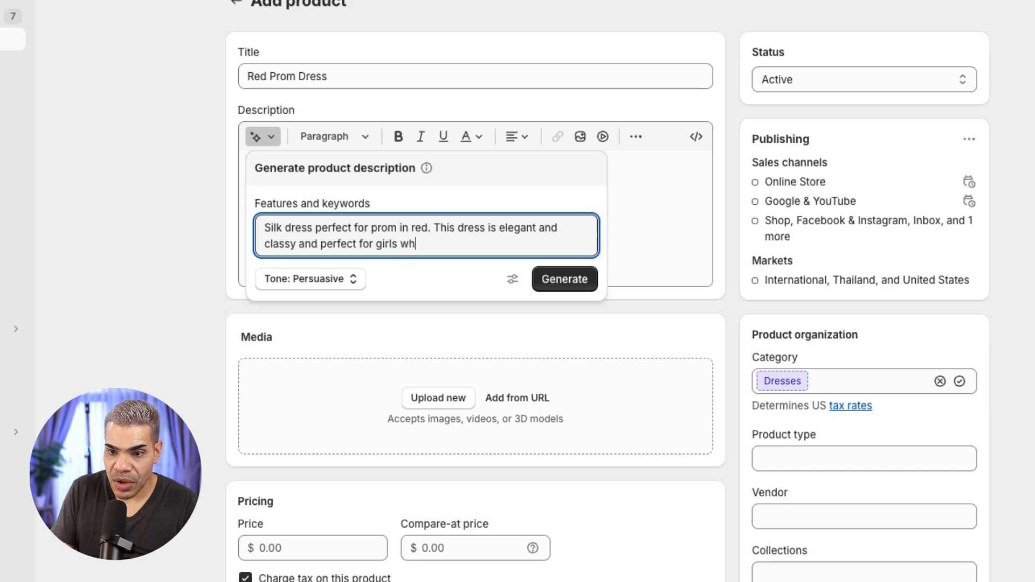
type("o want to make")
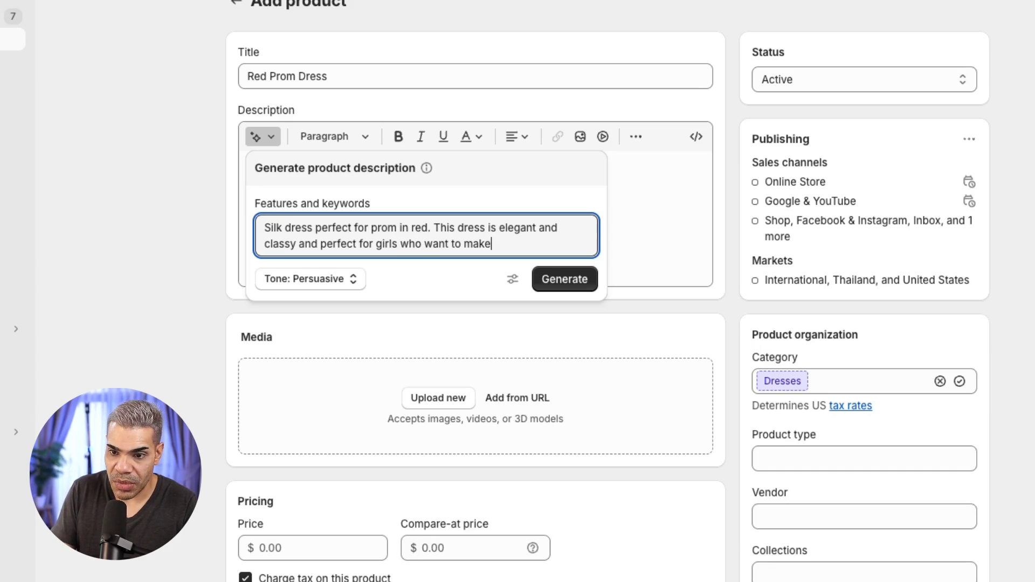
type(" a great first impr")
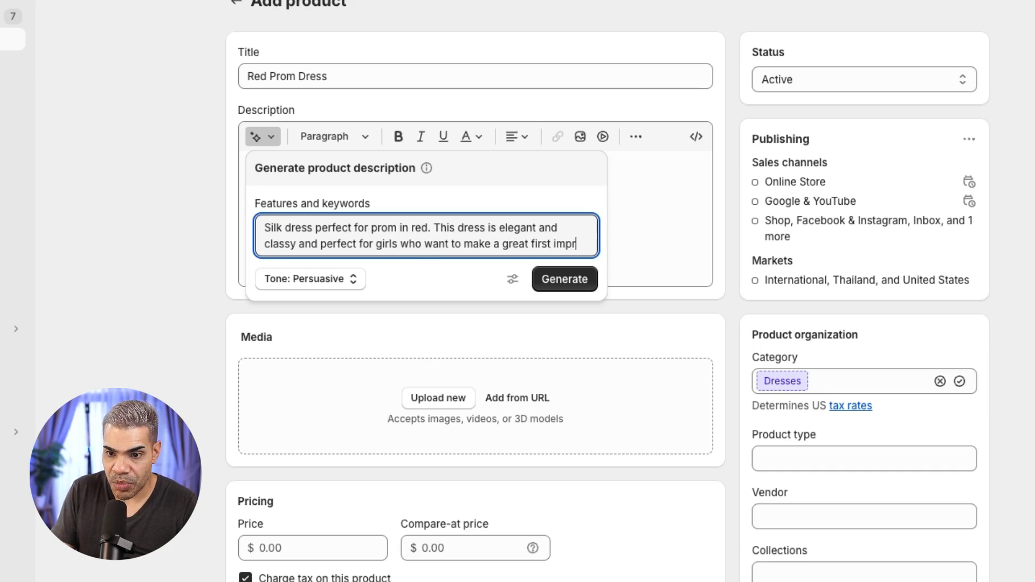
type("ession on prom night")
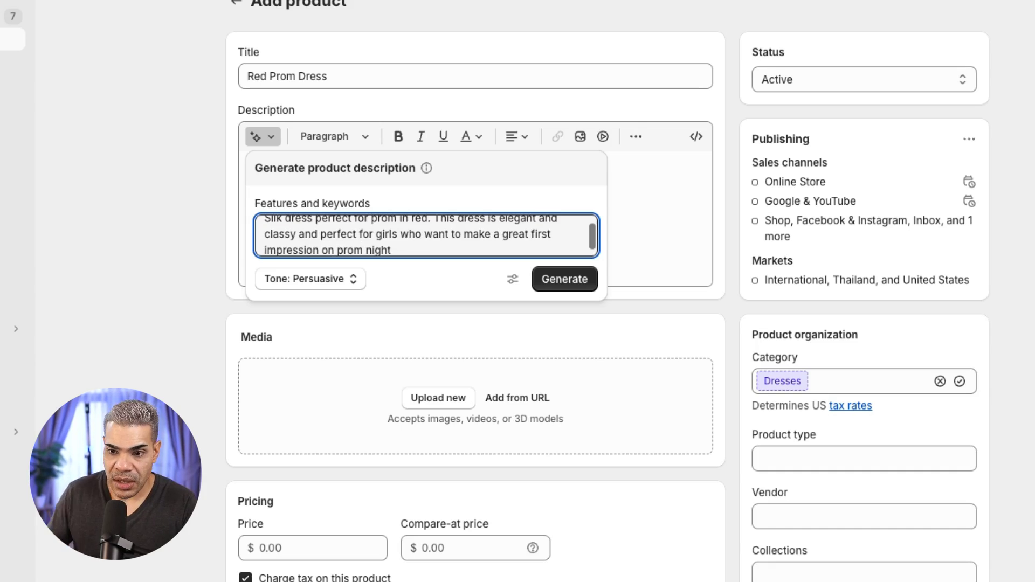
left_click(573, 282)
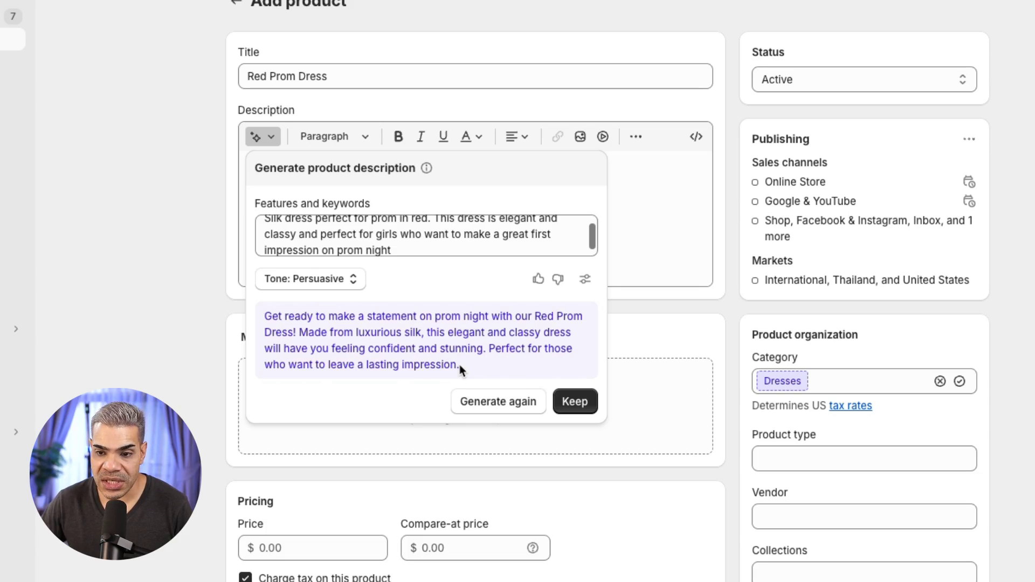
left_click(569, 405)
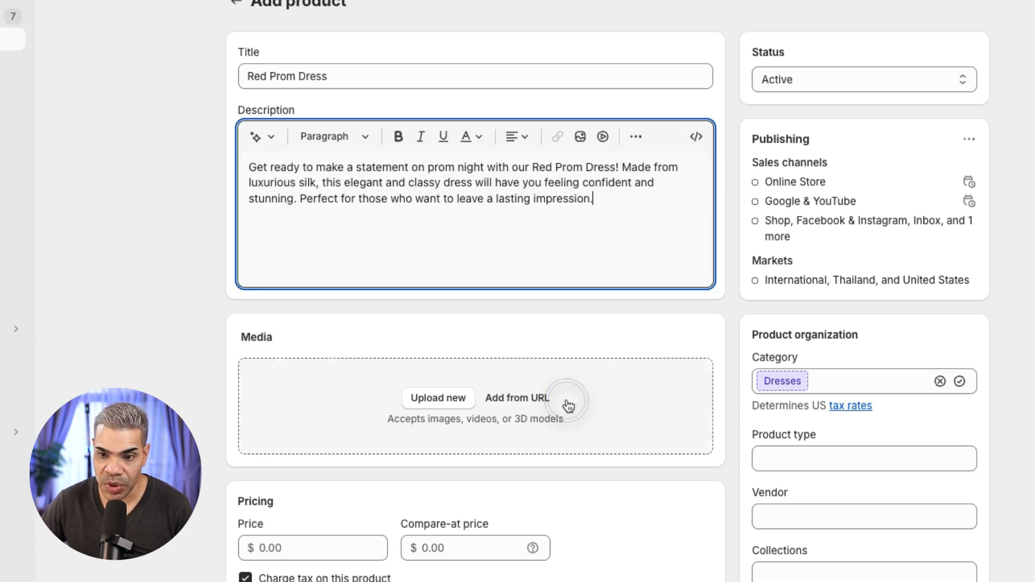
Split the product description into three paragraphs, breaking before "Made from luxurious silk" and before "Perfect for those"
left_click(621, 168)
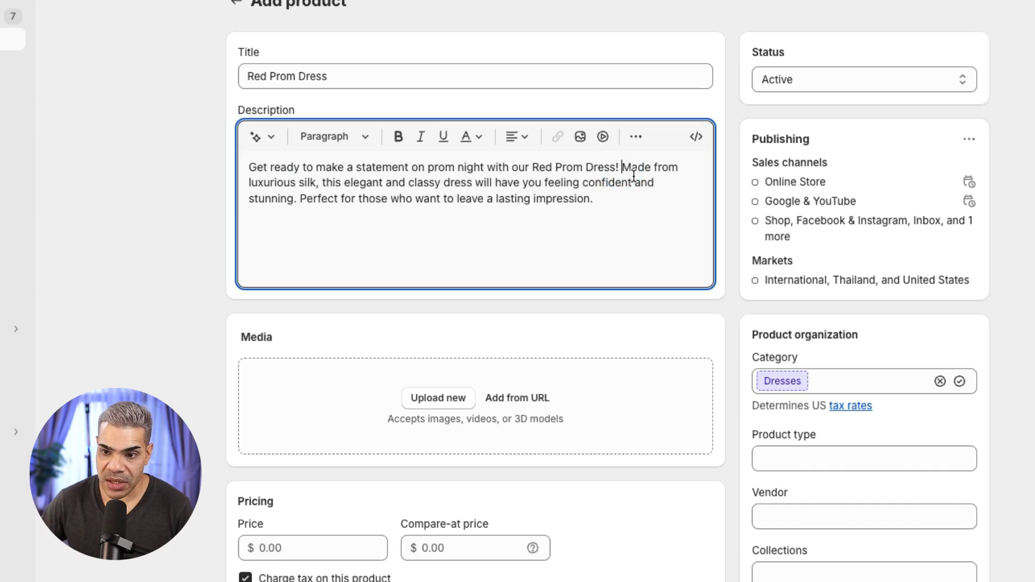
key("Return")
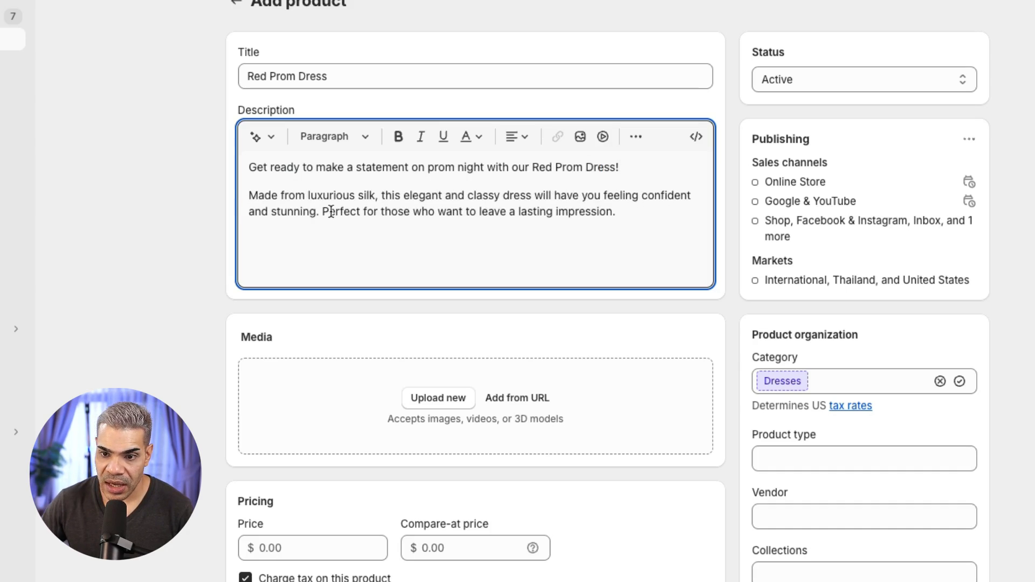
key("Return")
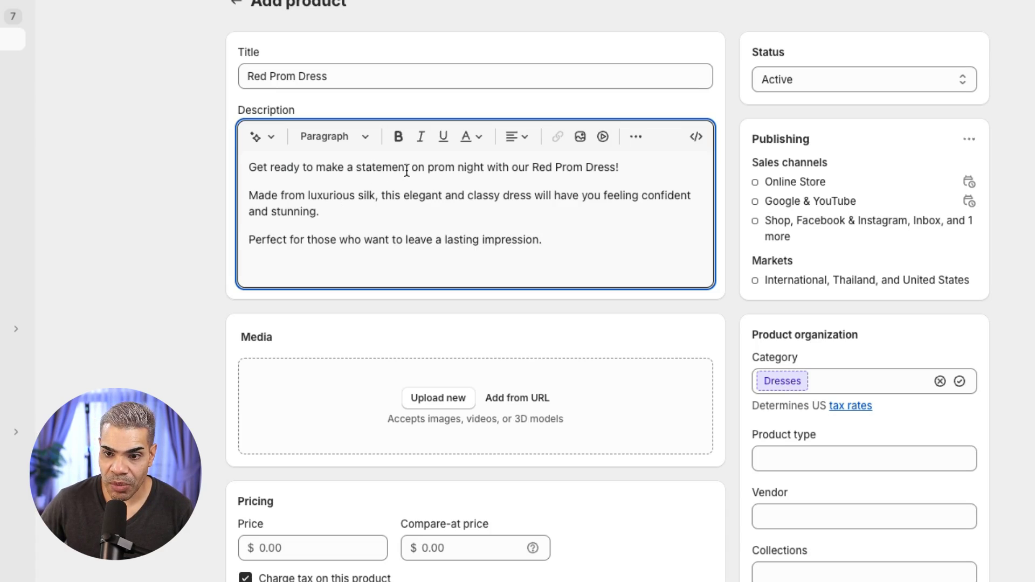
Review the persuasive wording of the description, highlighting phrases such as "make a statement", "prom night" and "luxurious"
left_click_drag(408, 168, 317, 168)
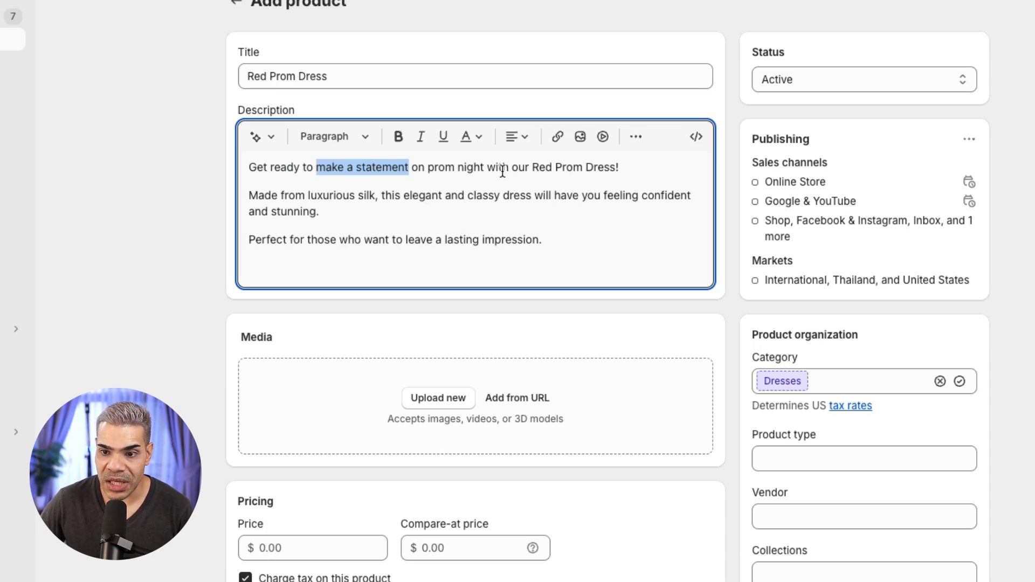
double_click(440, 167)
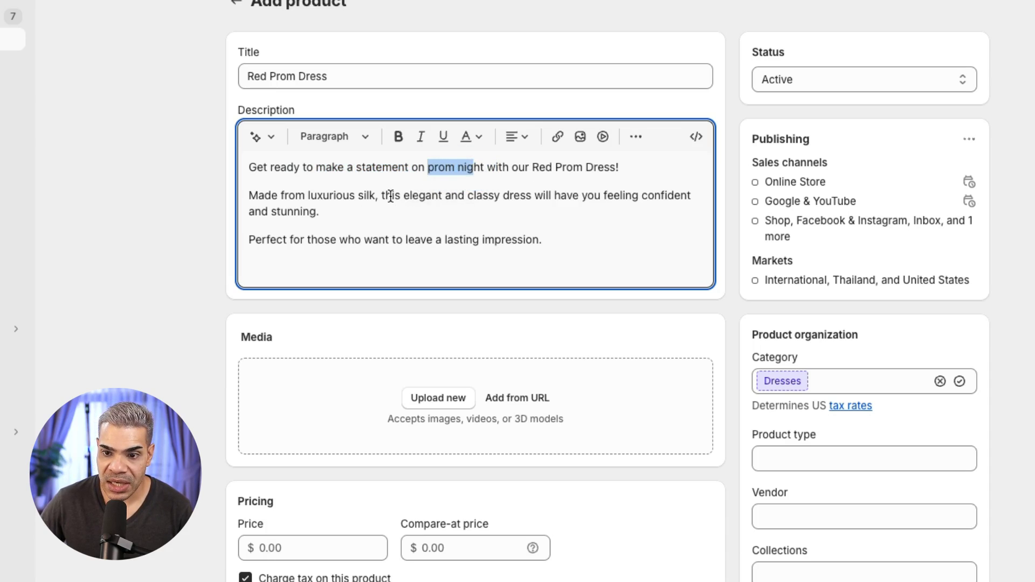
left_click(391, 195)
double_click(335, 195)
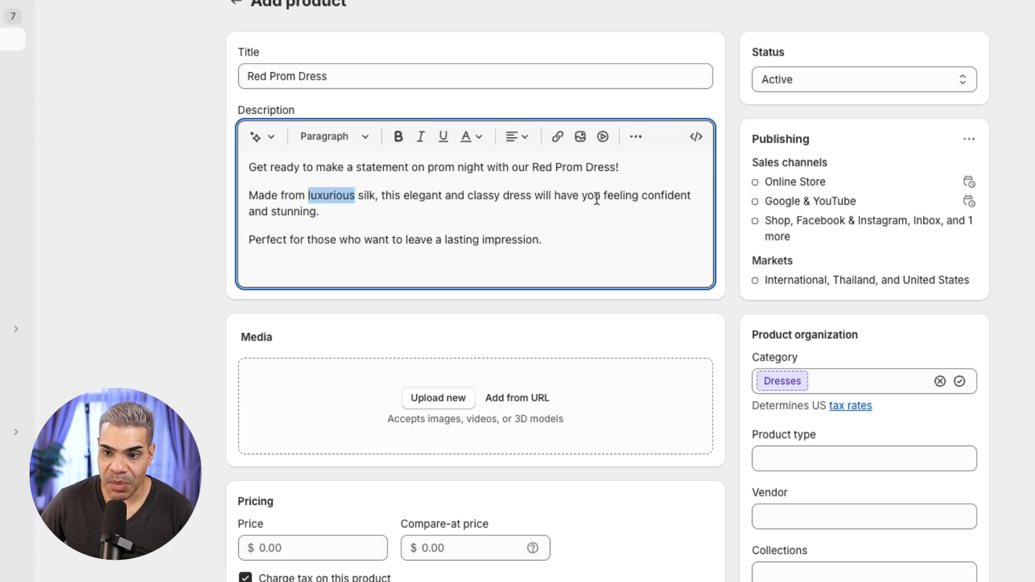
left_click_drag(559, 196, 561, 206)
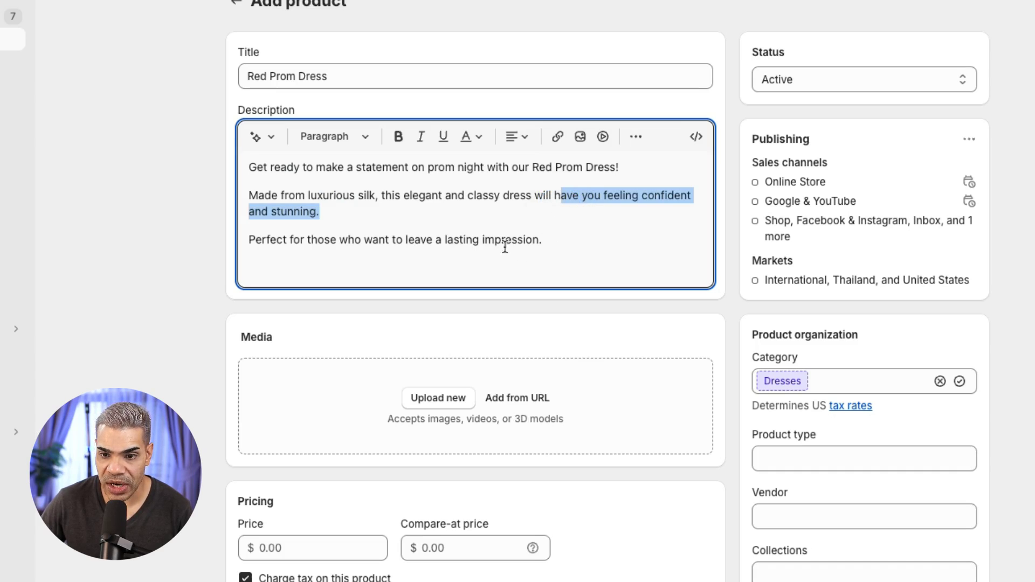
left_click(539, 241)
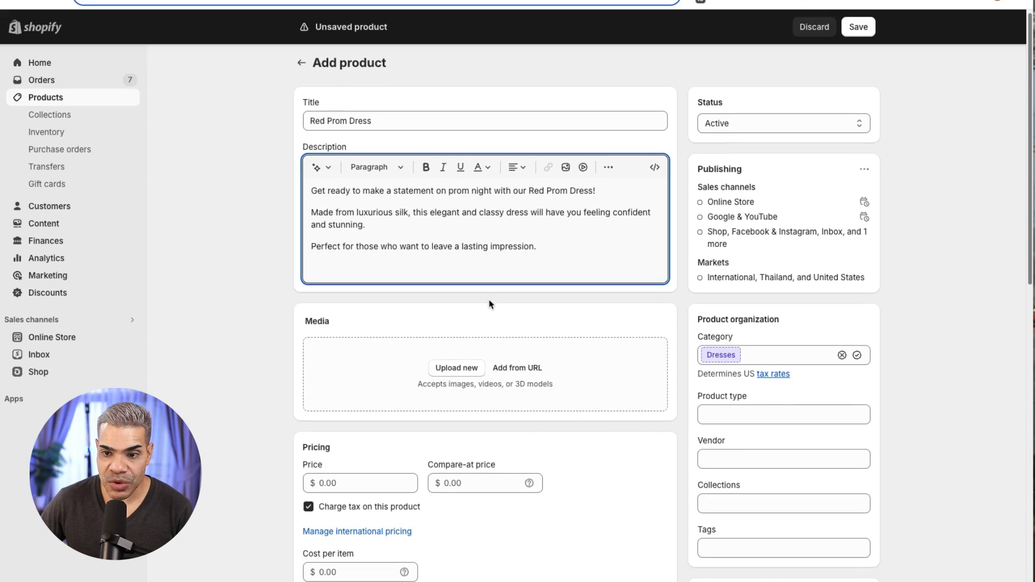
Upload the HelloMolly .webp image from the Downloads folder as the product's media
left_click(470, 365)
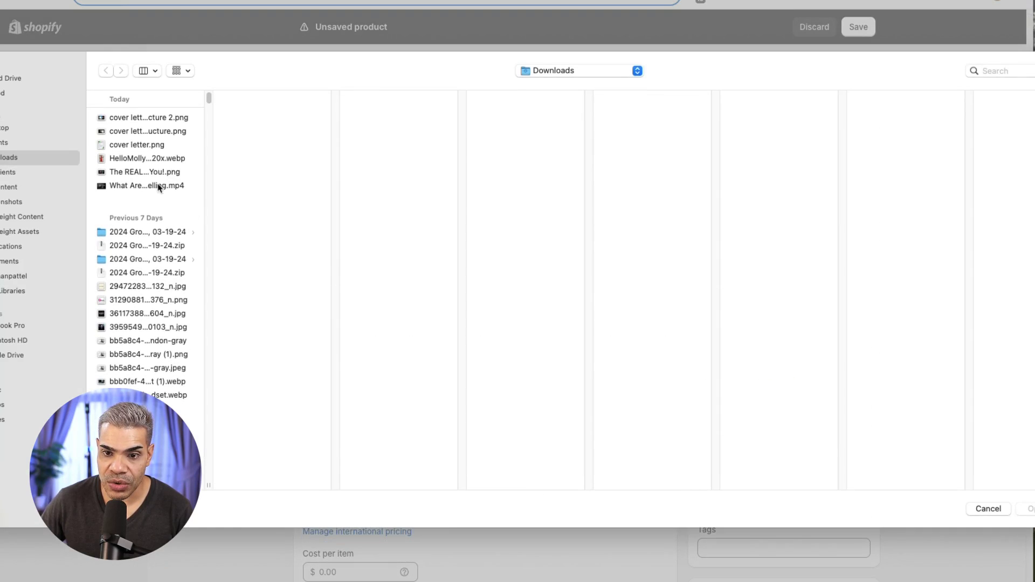
double_click(122, 160)
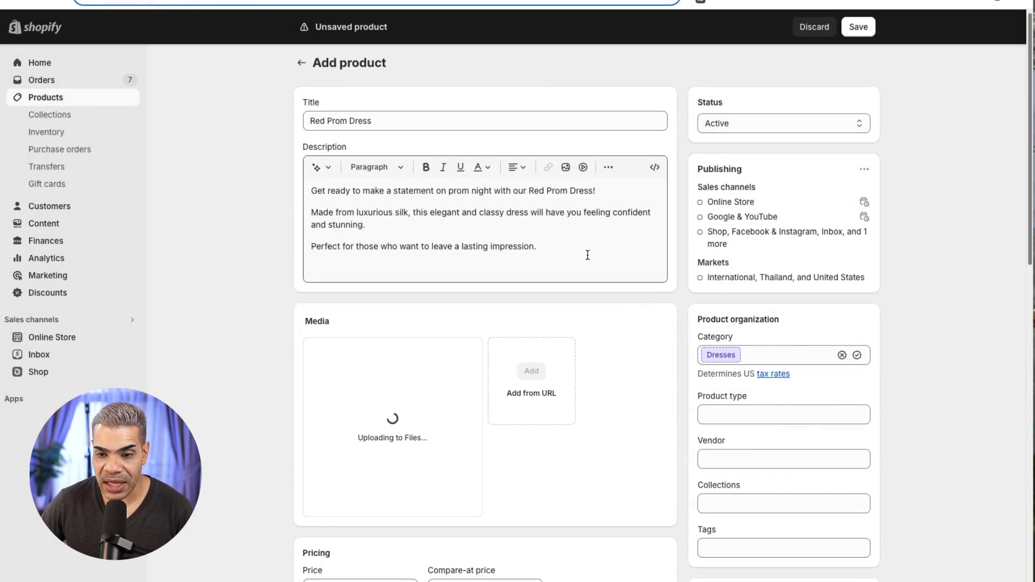
scroll(637, 337, "down", 2)
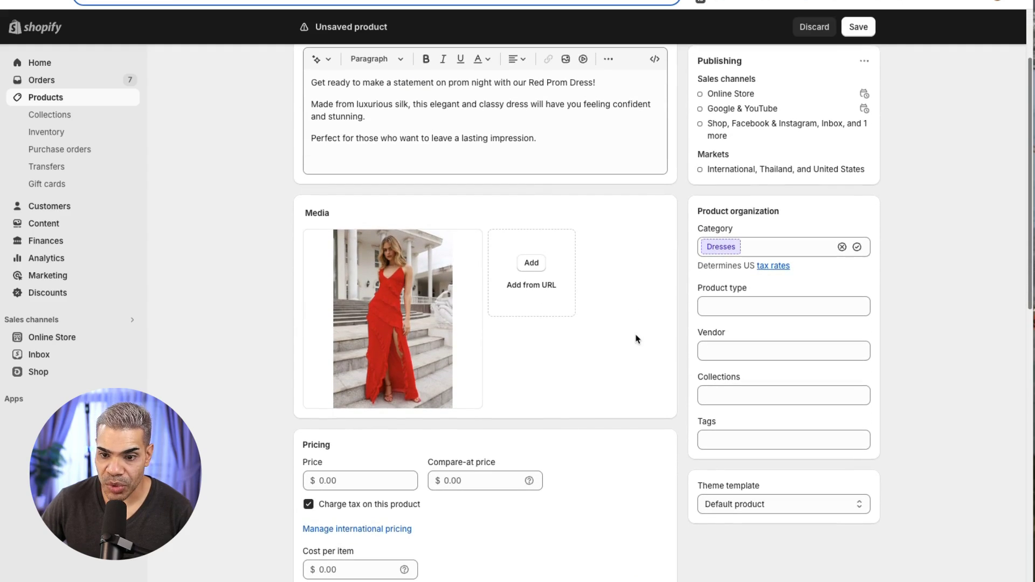
left_click(419, 308)
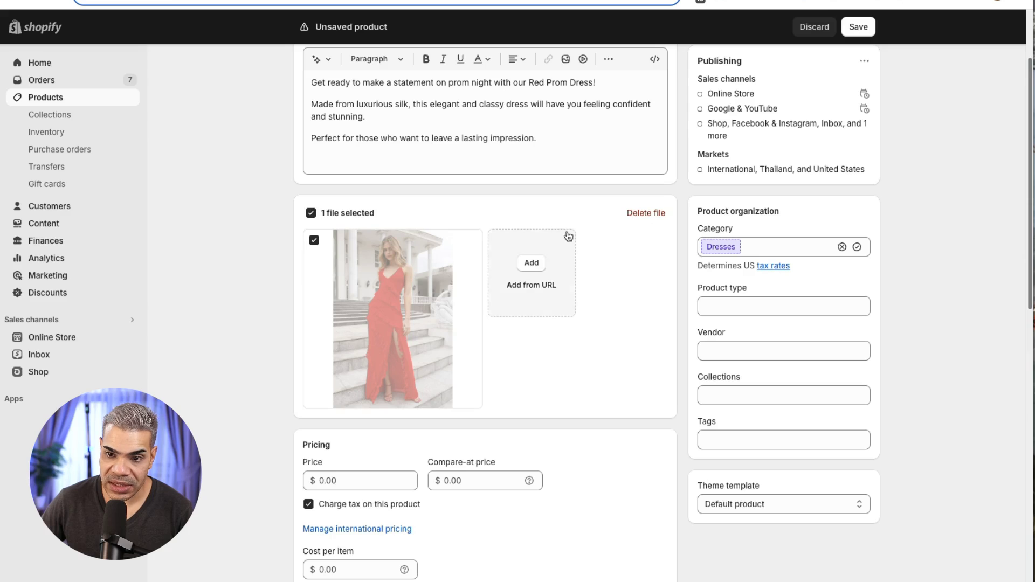
left_click(528, 283)
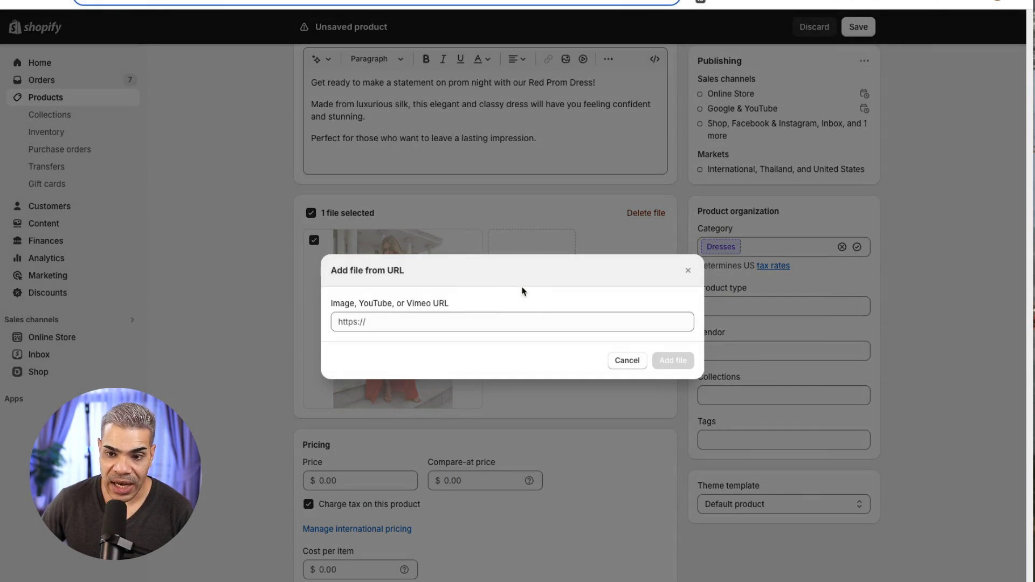
left_click(466, 324)
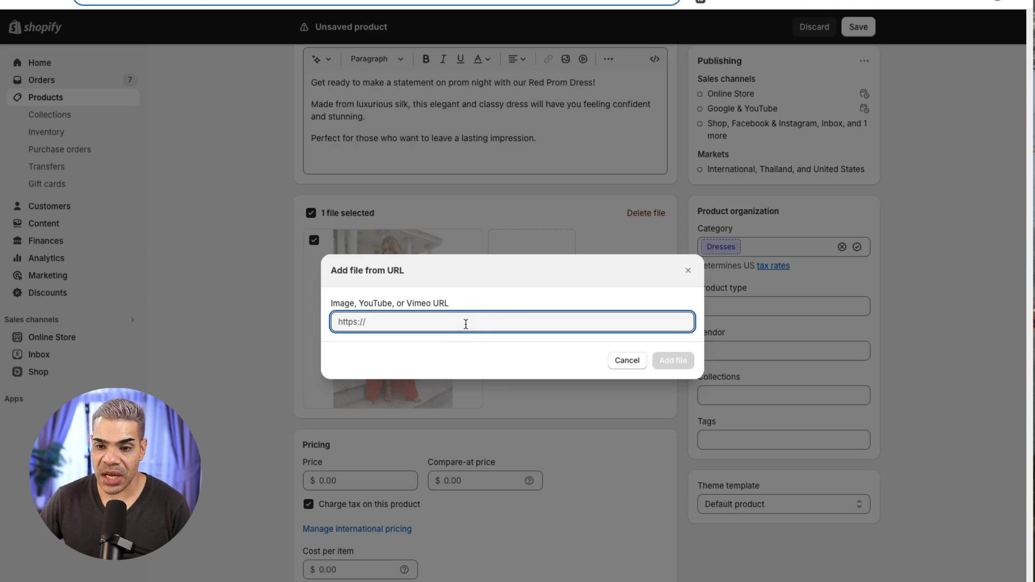
left_click(624, 360)
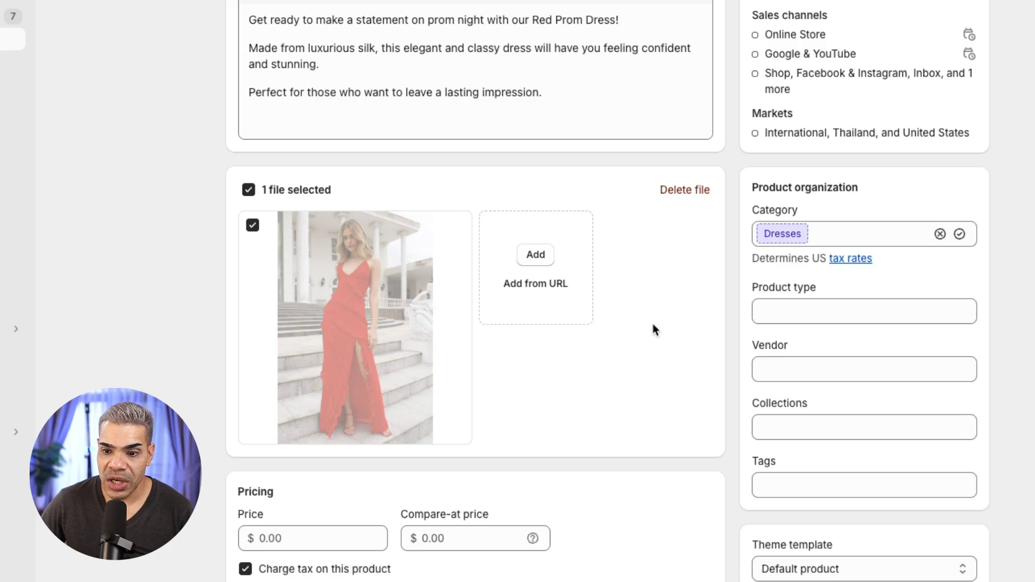
Set the product's price to $129
scroll(655, 330, "down", 6)
left_click(315, 196)
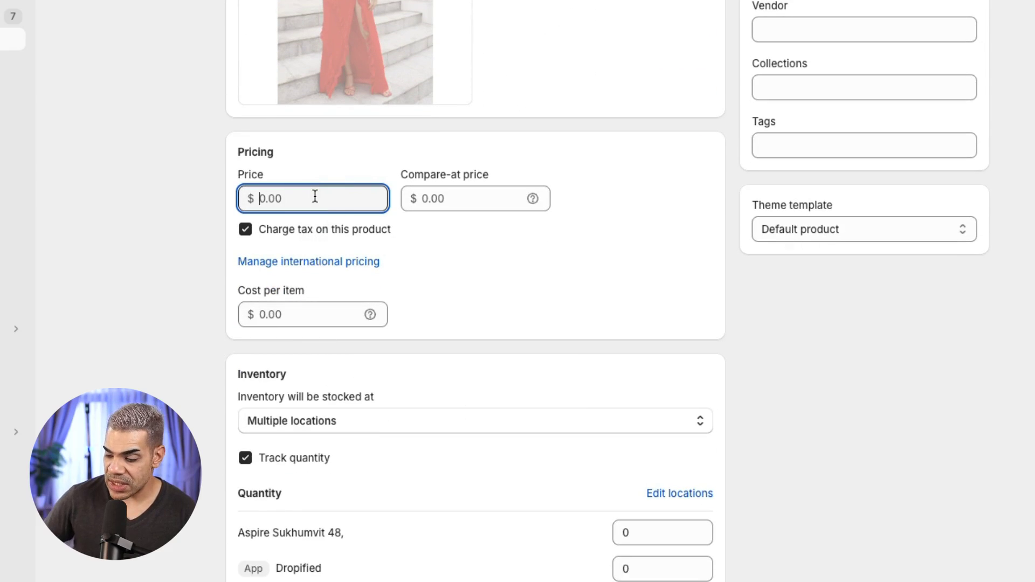
type("12")
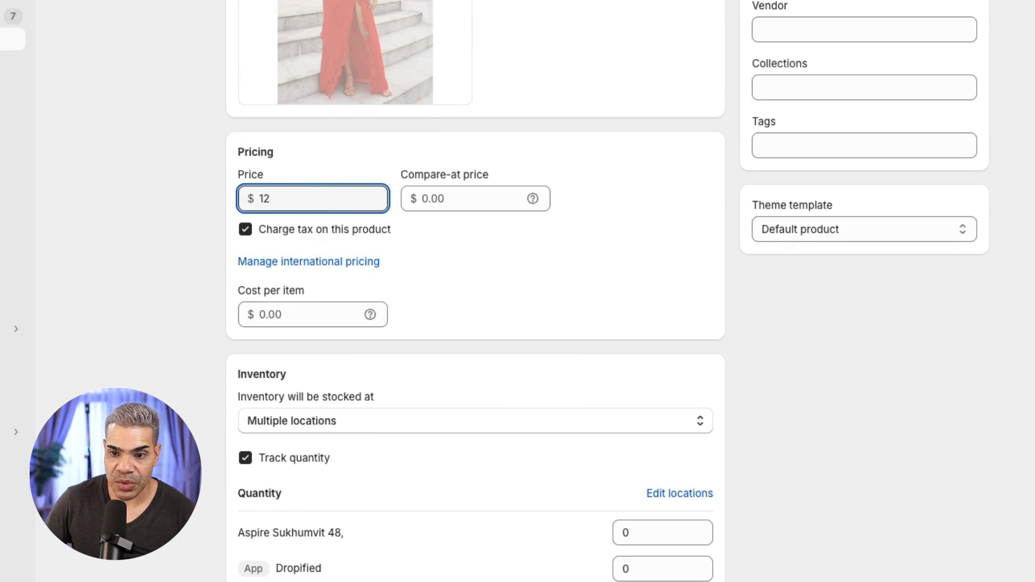
type("9")
left_click(524, 245)
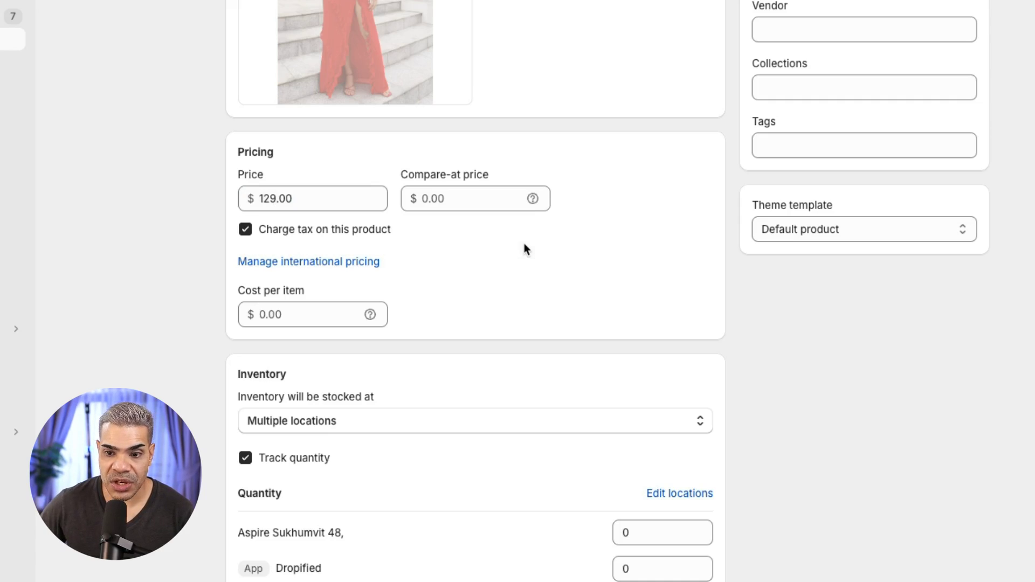
Turn off quantity tracking and look through the available inventory stocking locations, keeping Multiple locations
scroll(635, 252, "down", 1)
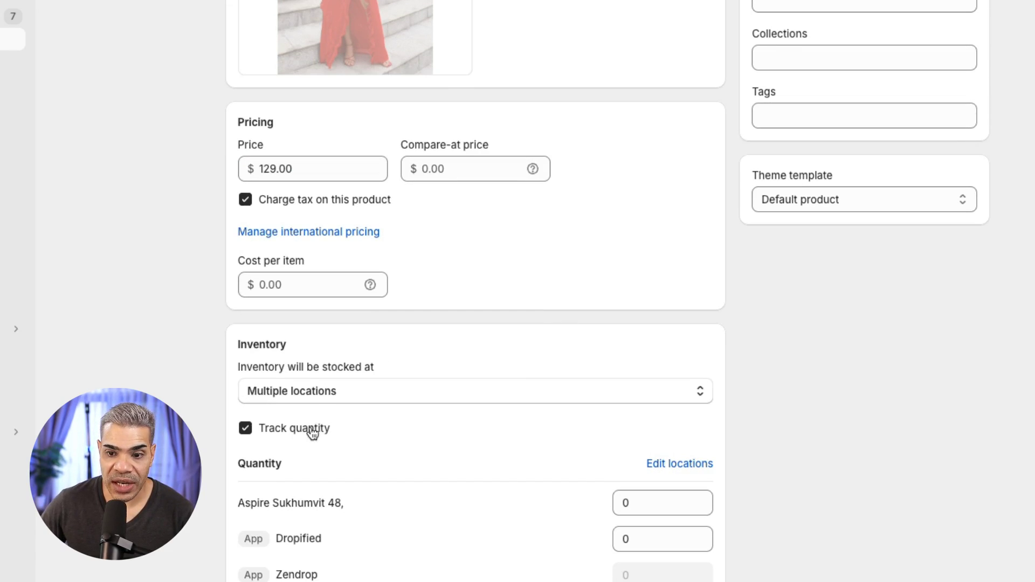
left_click(312, 434)
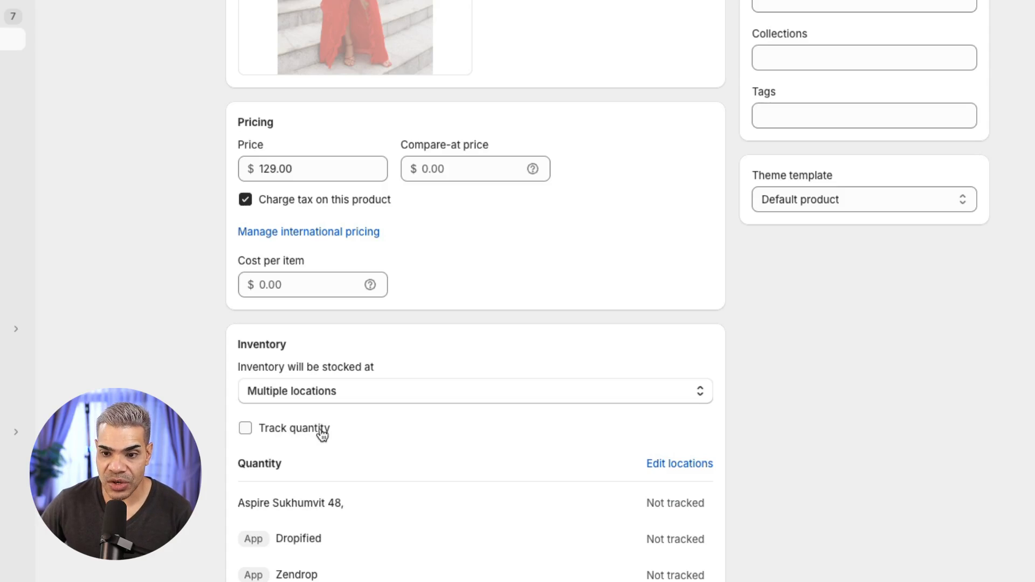
left_click(397, 393)
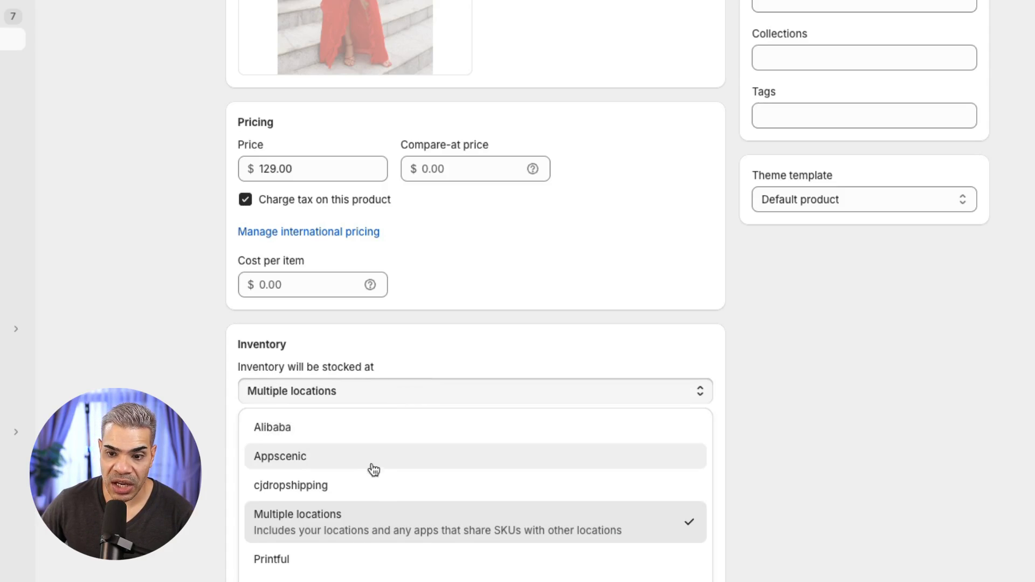
scroll(501, 307, "down", 1)
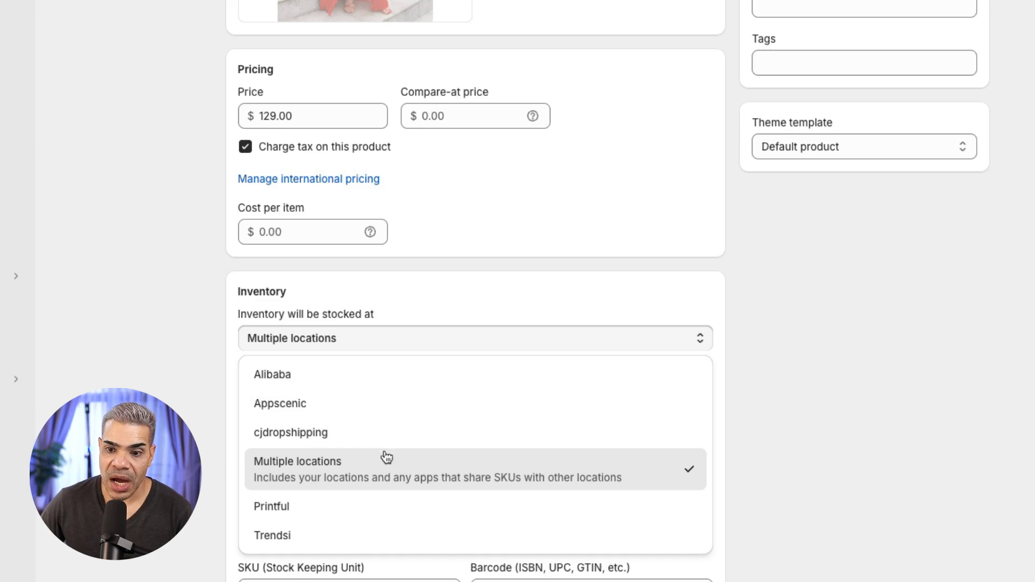
left_click(511, 307)
Enter RD001 as the product's SKU, leaving the barcode empty
scroll(506, 386, "down", 1)
scroll(506, 386, "down", 4)
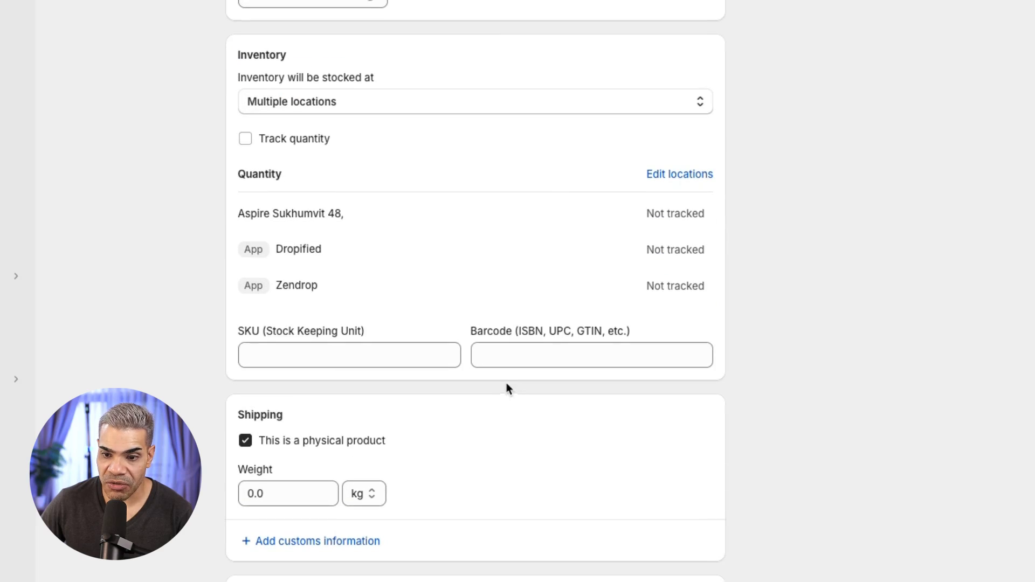
left_click(367, 359)
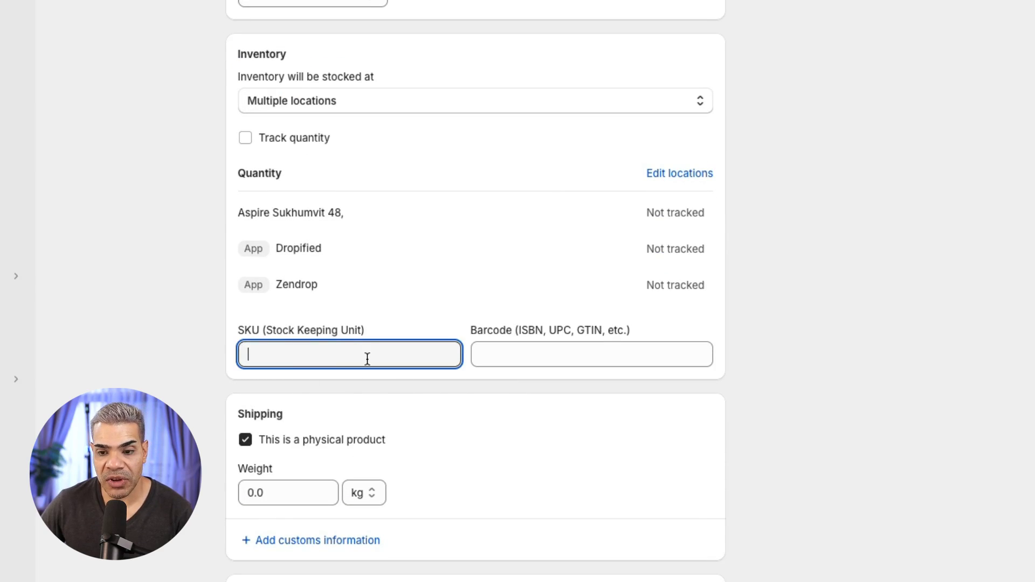
type("RD001")
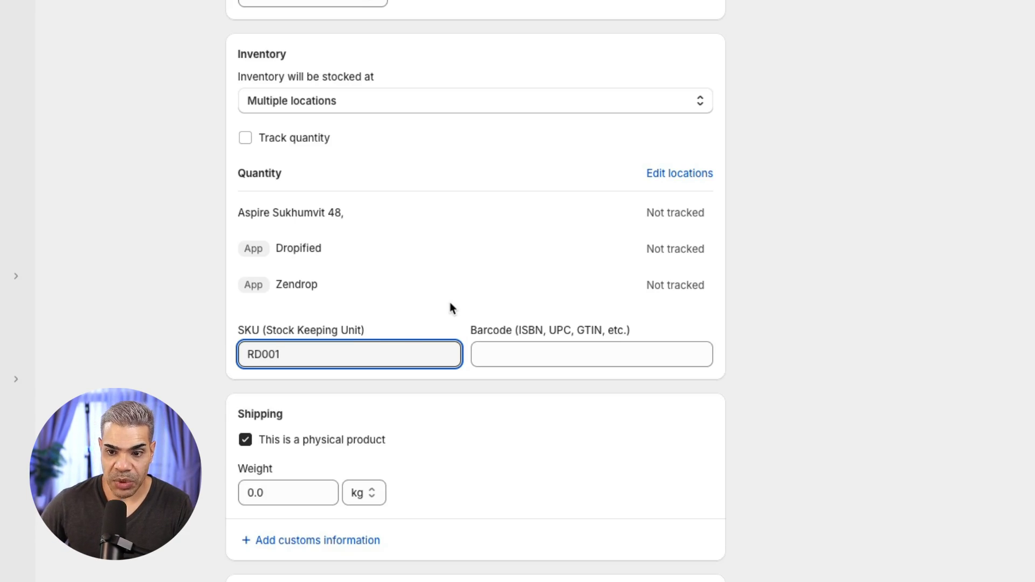
left_click(539, 351)
left_click(523, 302)
Set the product's shipping weight to 300 grams
scroll(529, 304, "down", 4)
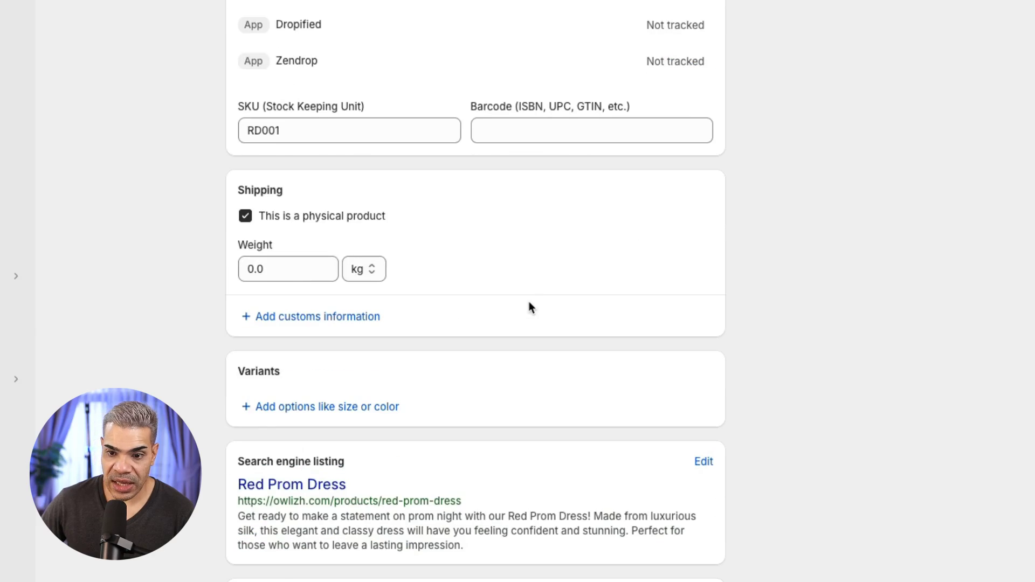
scroll(302, 279, "up", 1)
left_click(291, 322)
double_click(291, 322)
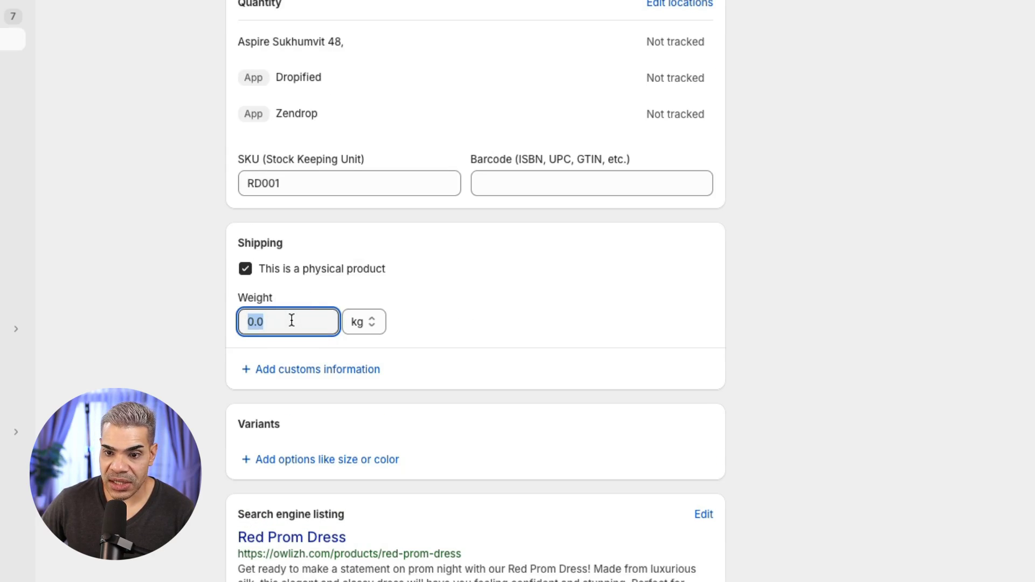
type("300")
left_click(364, 321)
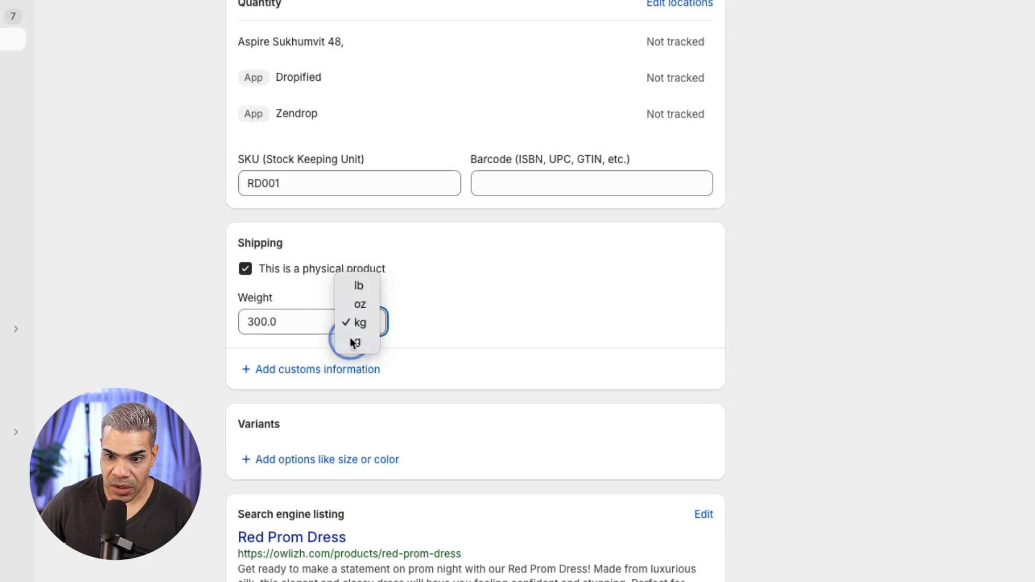
left_click(351, 340)
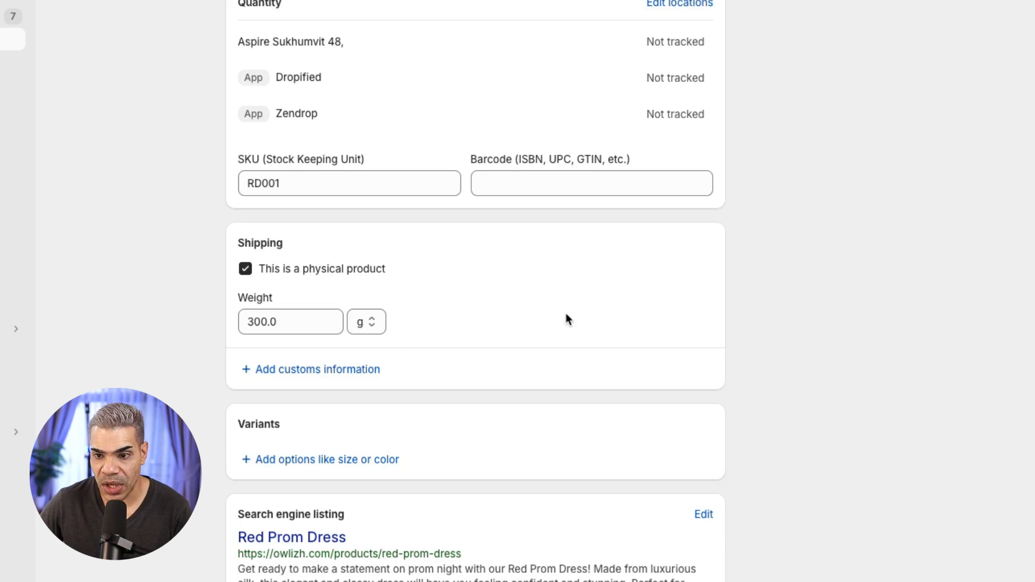
Add a variant option named Size to the product
scroll(670, 316, "up", 15)
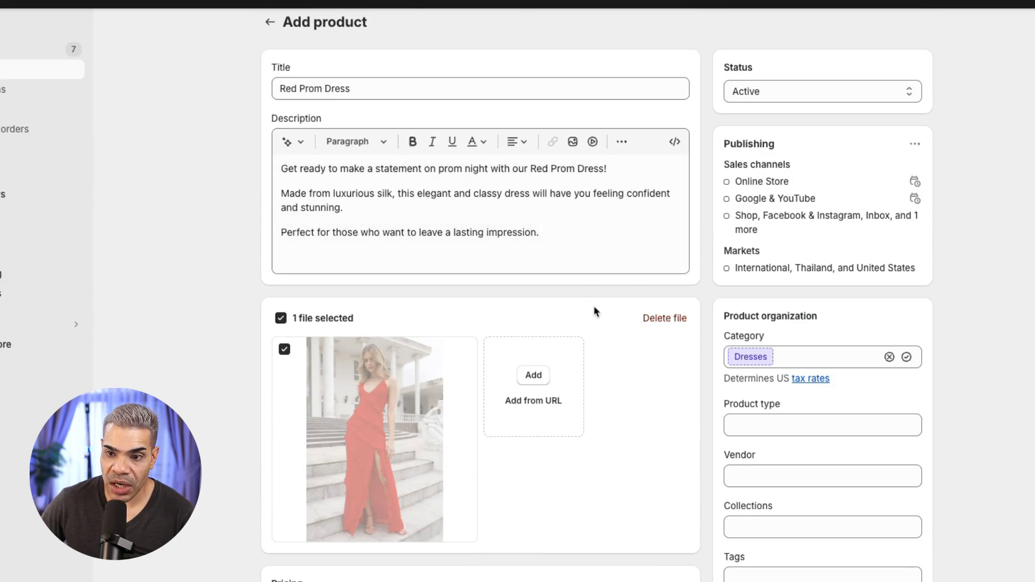
scroll(596, 307, "down", 15)
scroll(616, 322, "down", 4)
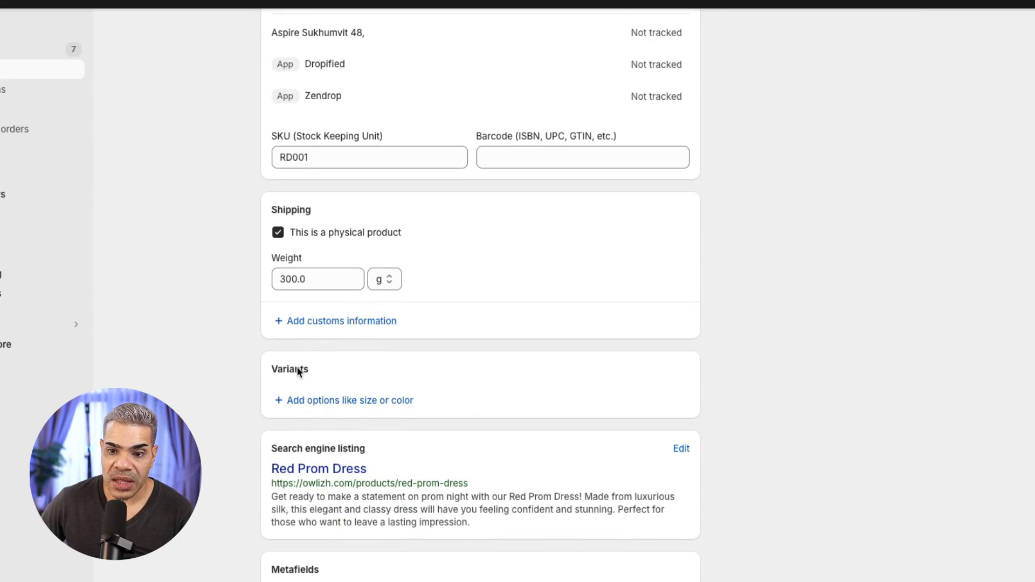
double_click(300, 370)
left_click(485, 394)
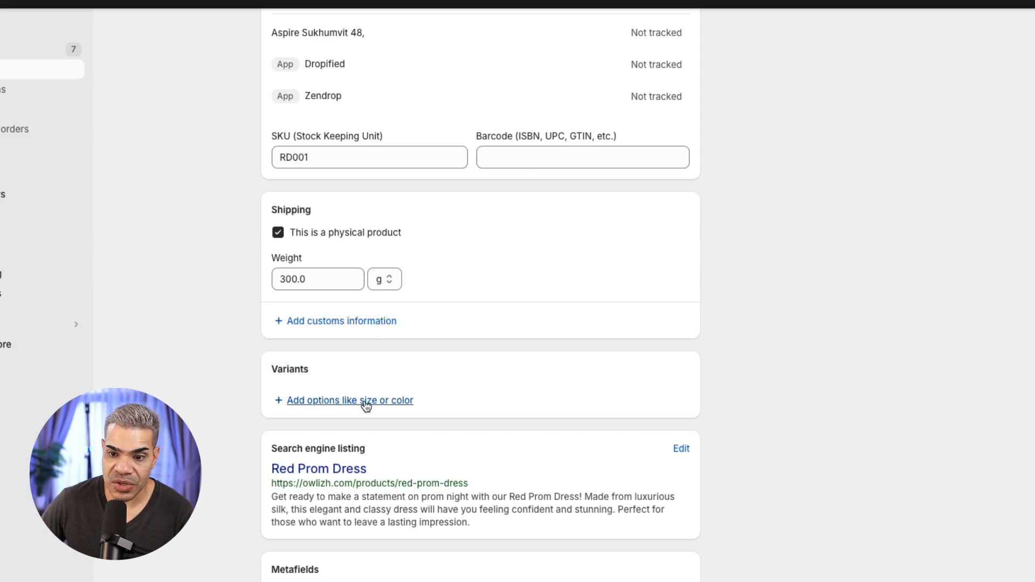
left_click(366, 404)
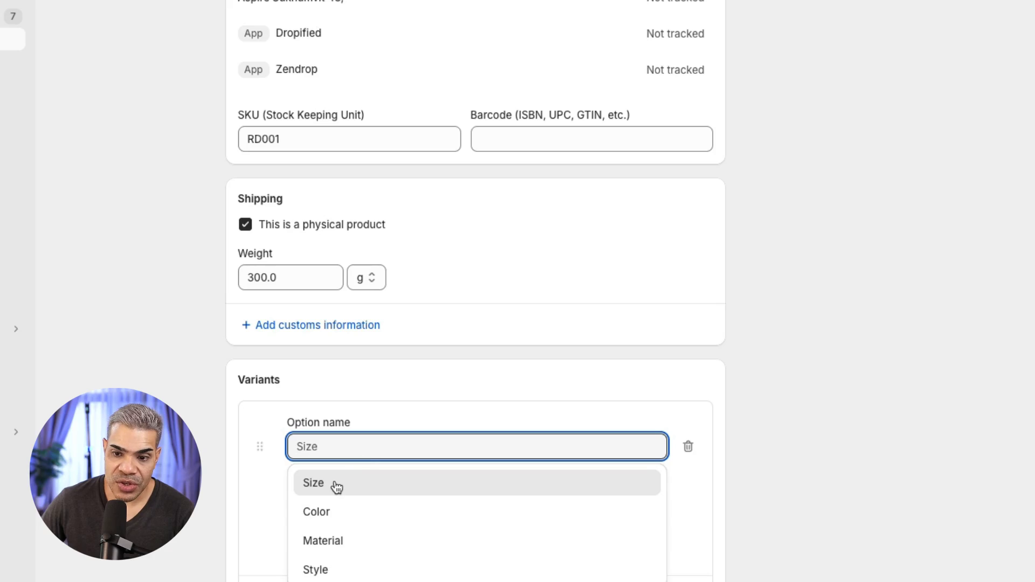
left_click(345, 457)
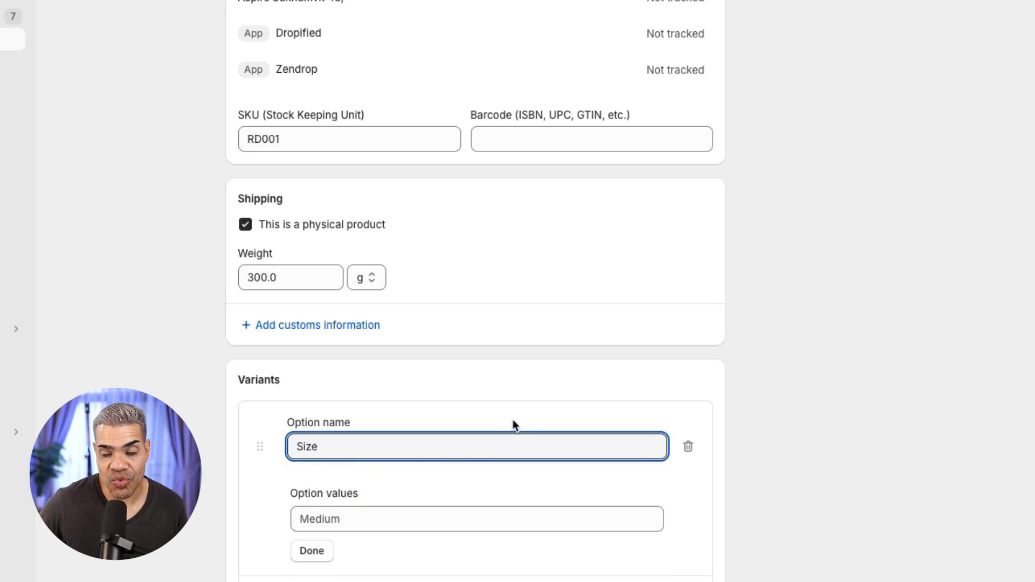
Give the Size option the values XS, S, M and L and finish the option
left_click(370, 518)
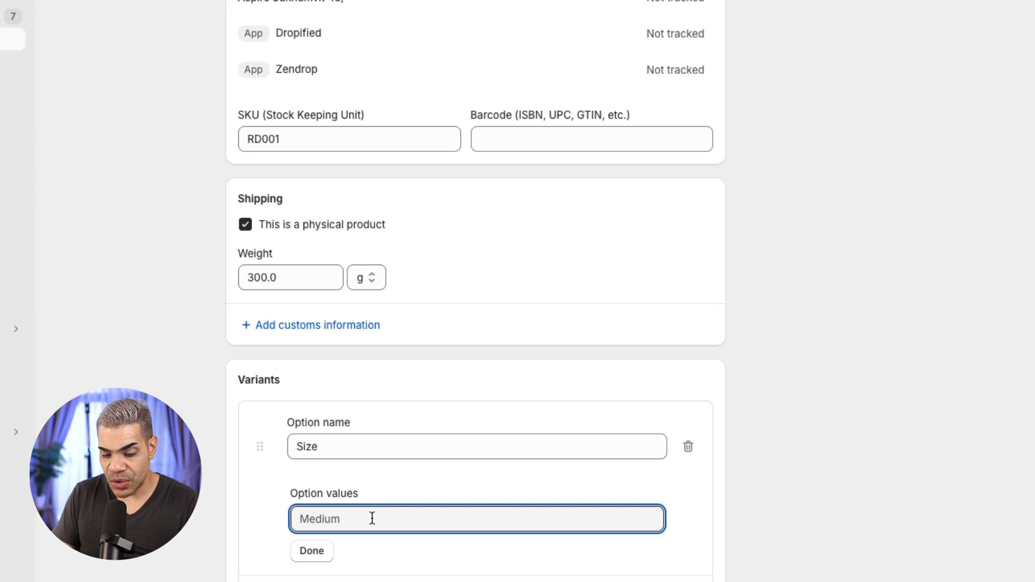
type("XS")
left_click(357, 548)
type("S")
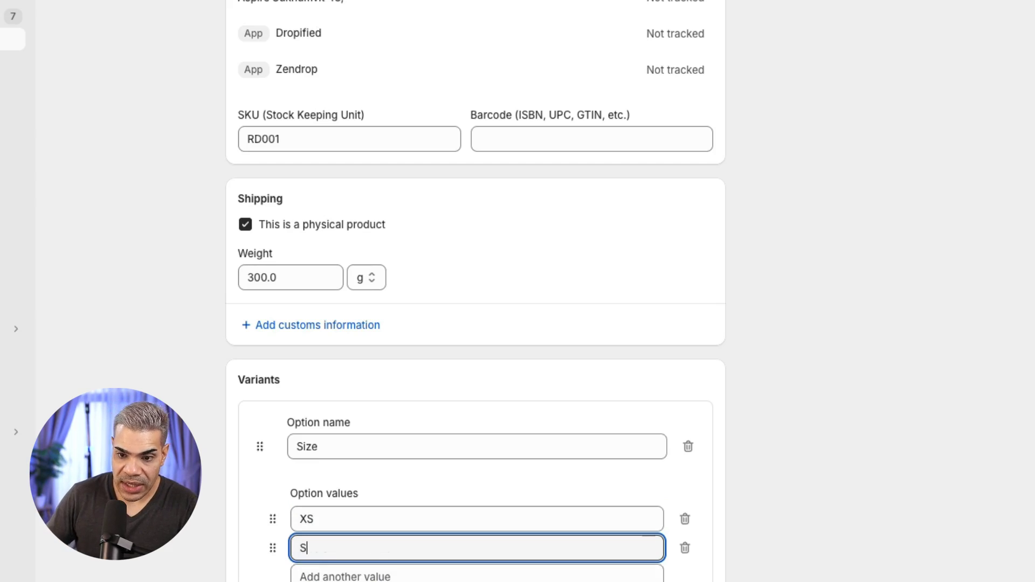
left_click(345, 576)
type("M")
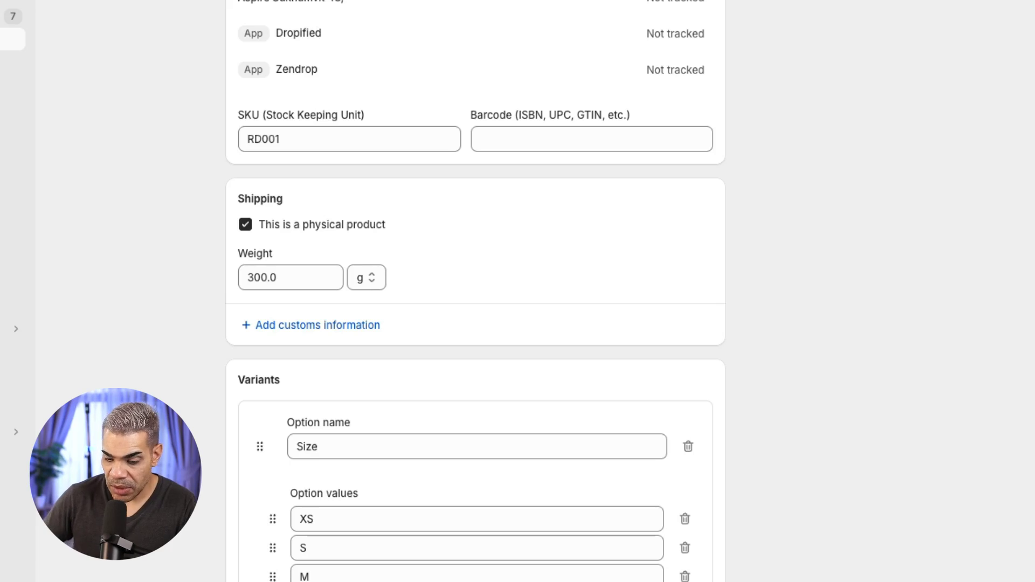
scroll(237, 560, "down", 3)
left_click(310, 520)
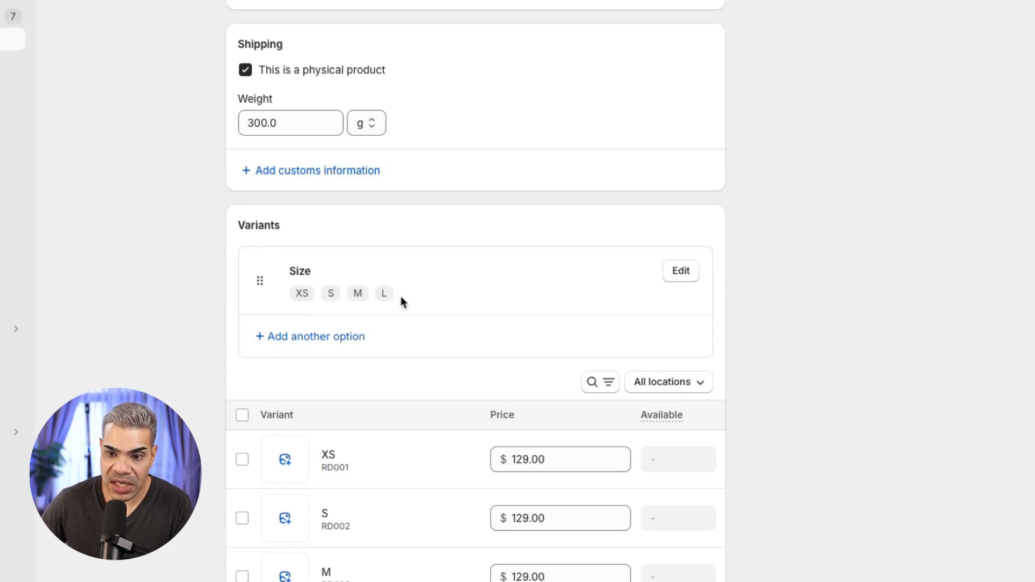
Review the size variants and turn quantity tracking back on for the product's inventory
scroll(494, 328, "down", 1)
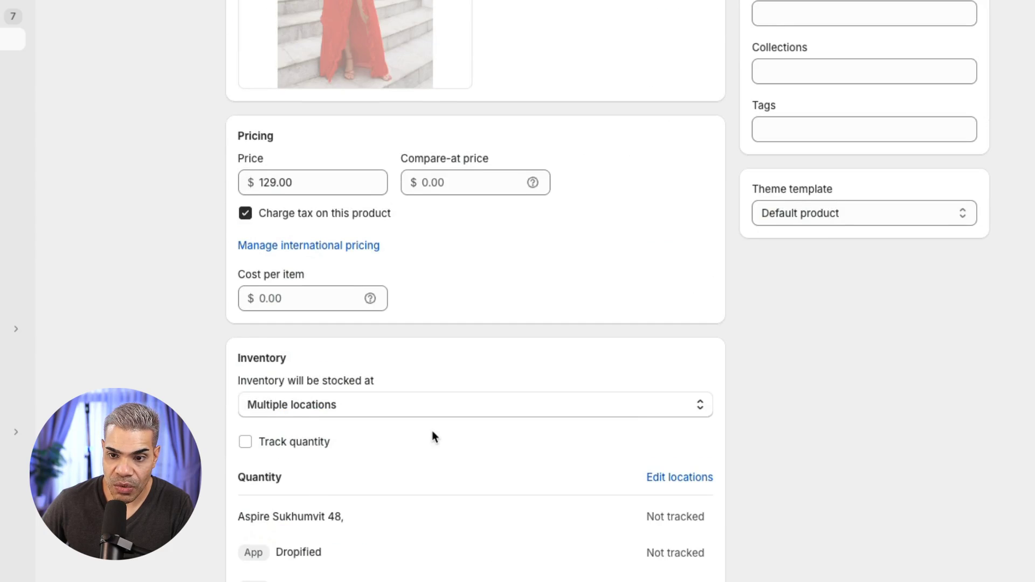
scroll(431, 436, "down", 1)
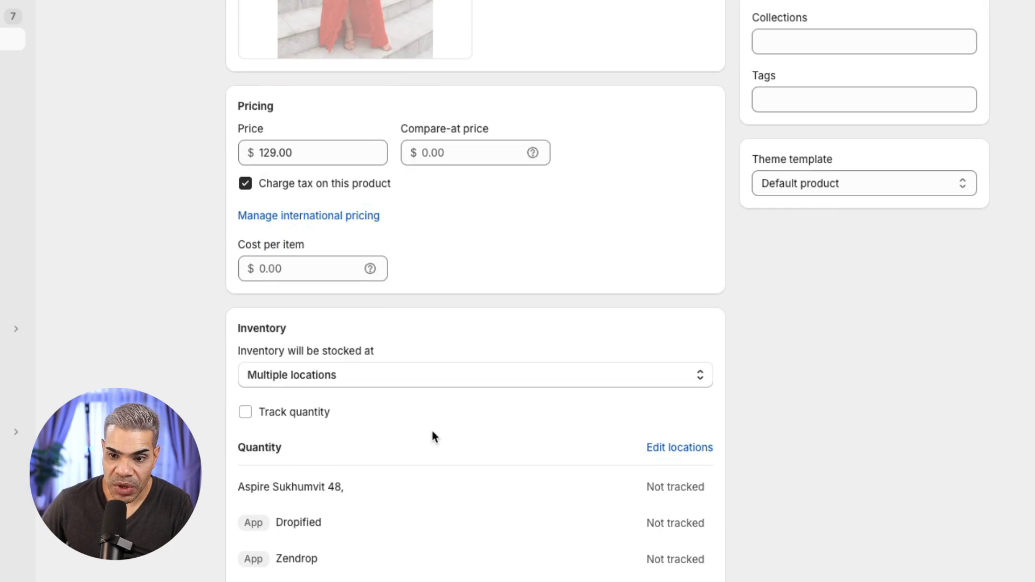
scroll(445, 550, "down", 8)
scroll(445, 550, "down", 9)
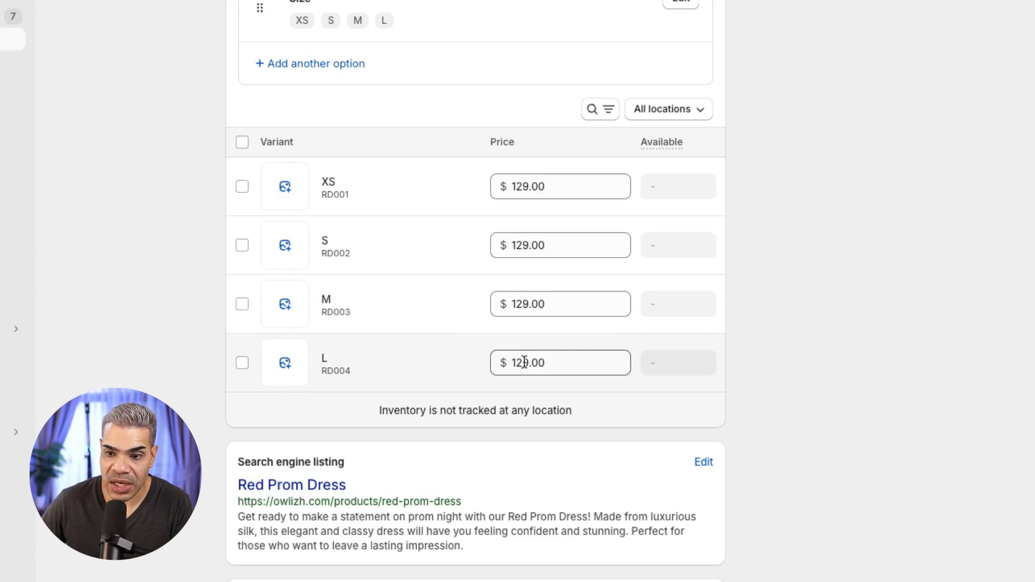
scroll(339, 189, "up", 10)
left_click_drag(266, 197, 344, 198)
left_click(301, 122)
left_click(299, 122)
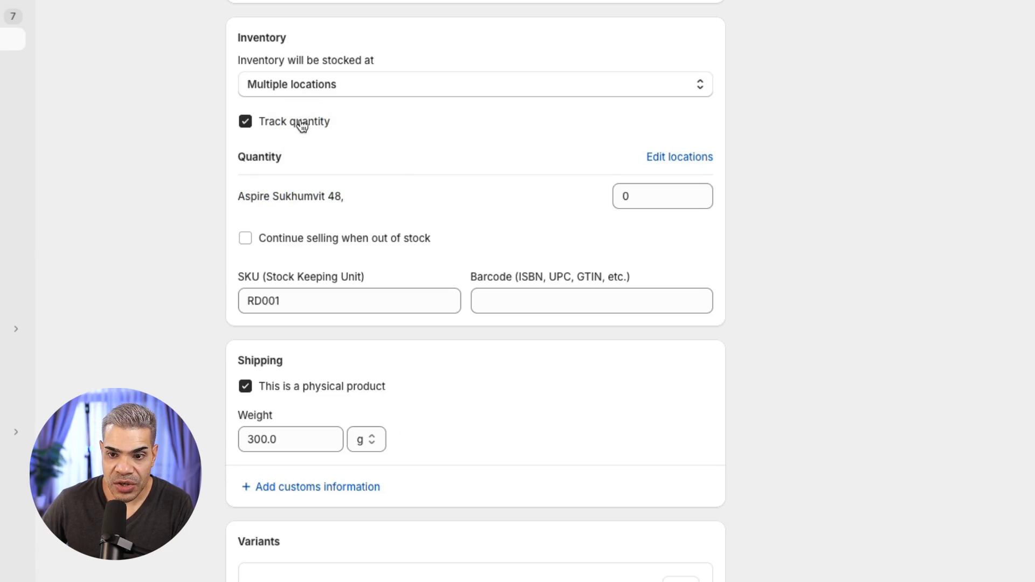
Set the quantity at the store's physical location to 5 and check the availability of the size variants
left_click_drag(262, 196, 344, 197)
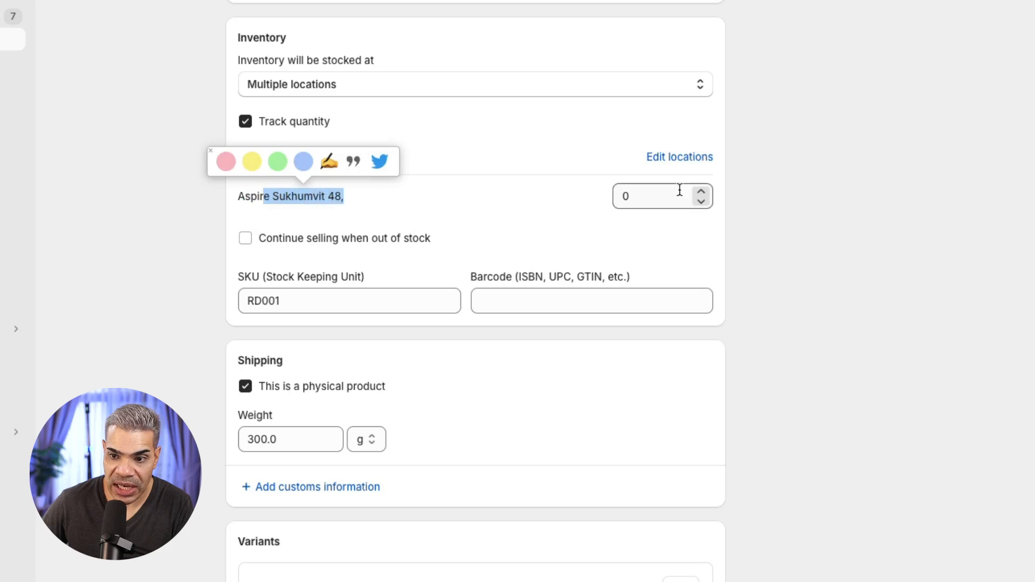
left_click(695, 195)
type("5")
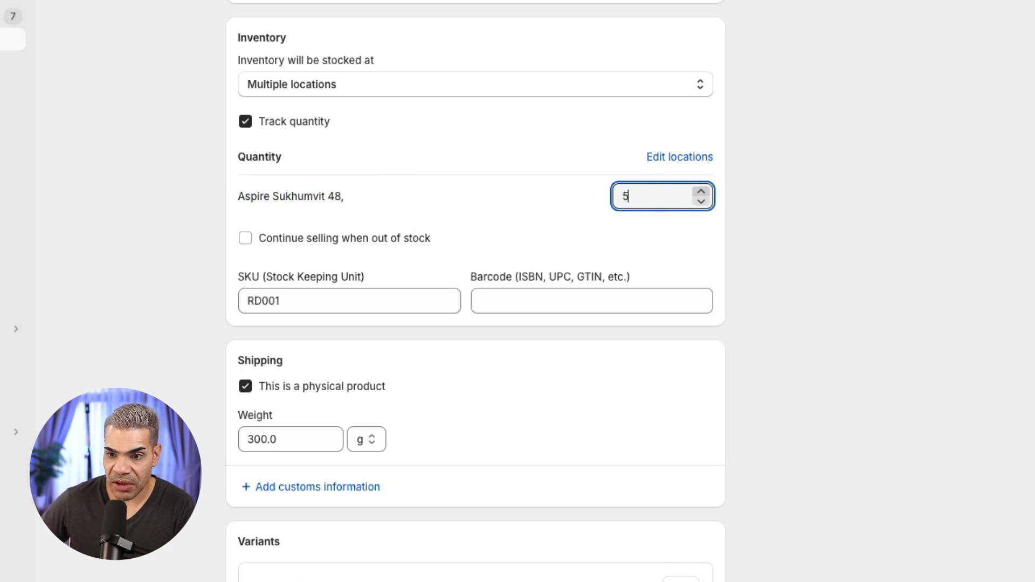
left_click(519, 149)
scroll(519, 150, "down", 10)
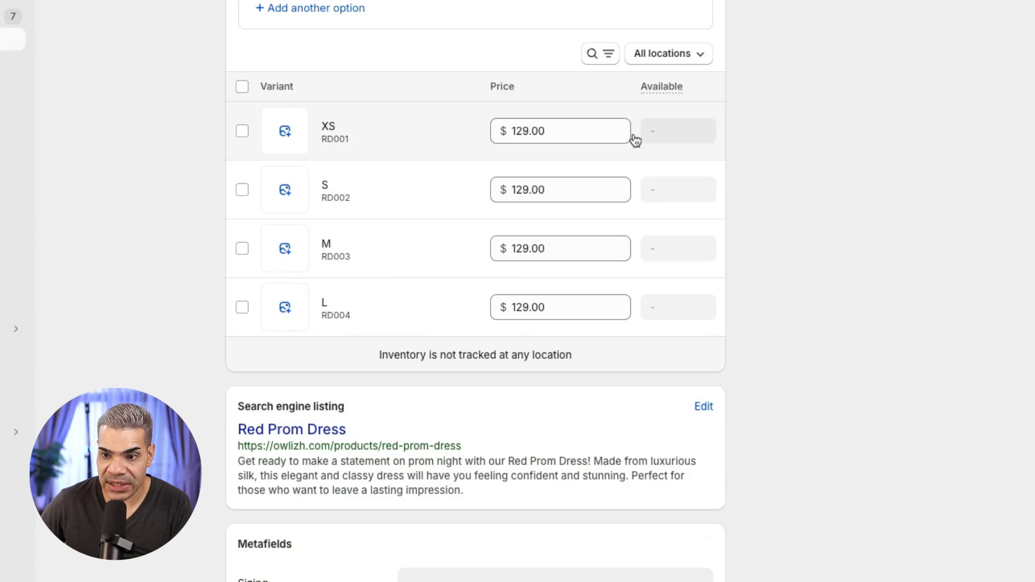
Turn on continued selling when out of stock for the product's inventory and turn it back off
scroll(651, 155, "up", 2)
scroll(617, 168, "up", 4)
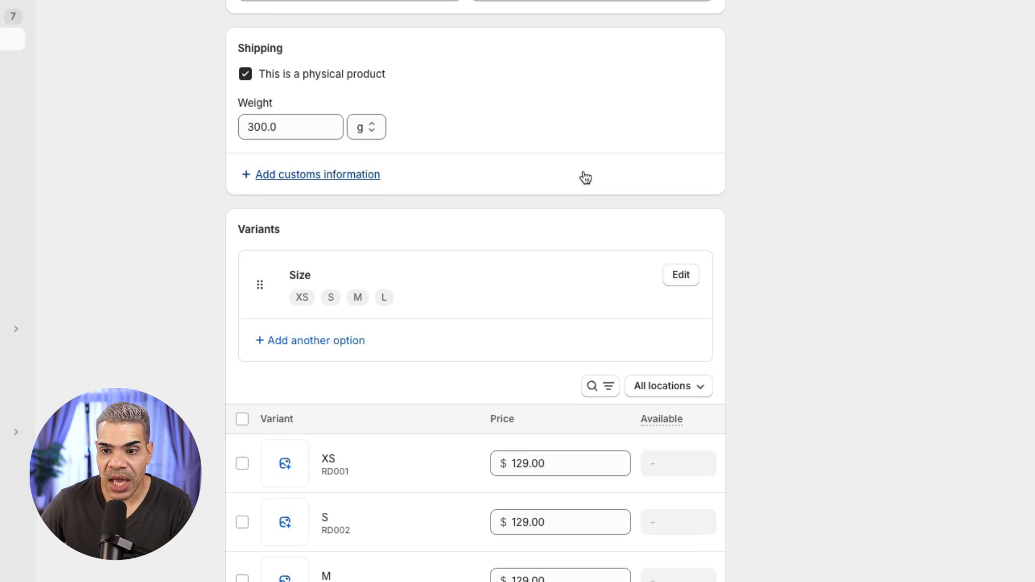
scroll(583, 175, "up", 4)
scroll(643, 118, "up", 1)
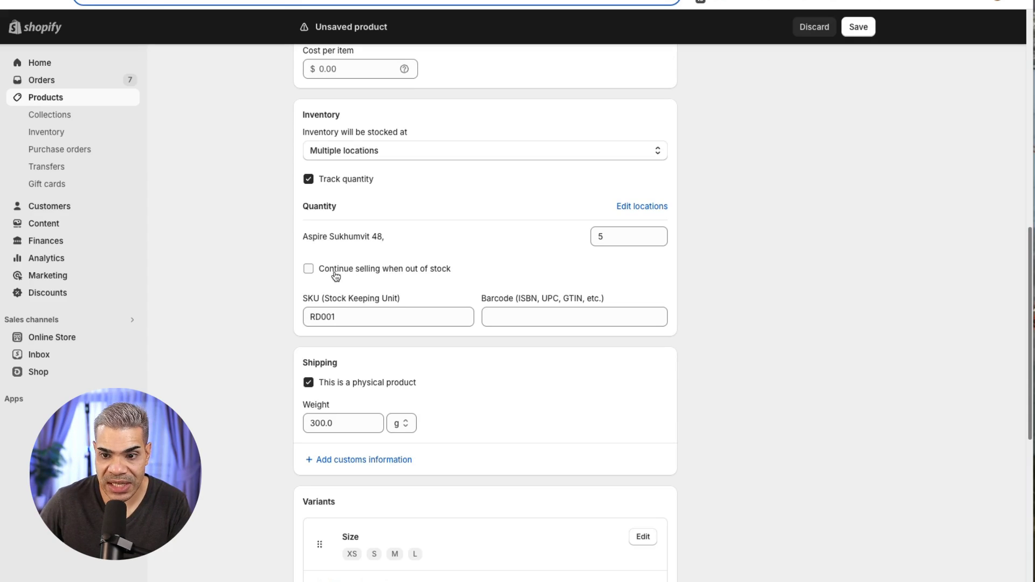
left_click(340, 275)
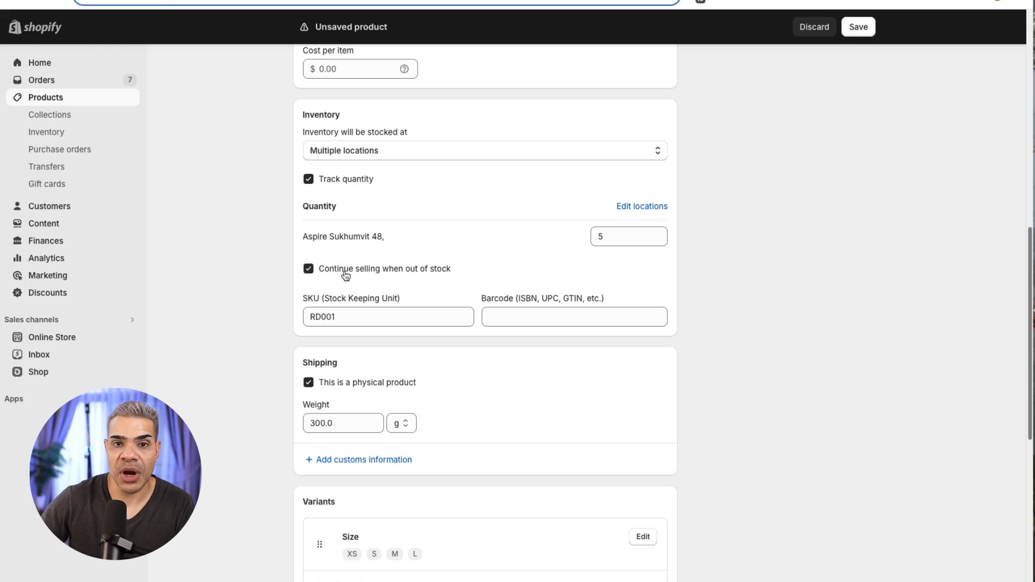
left_click(346, 276)
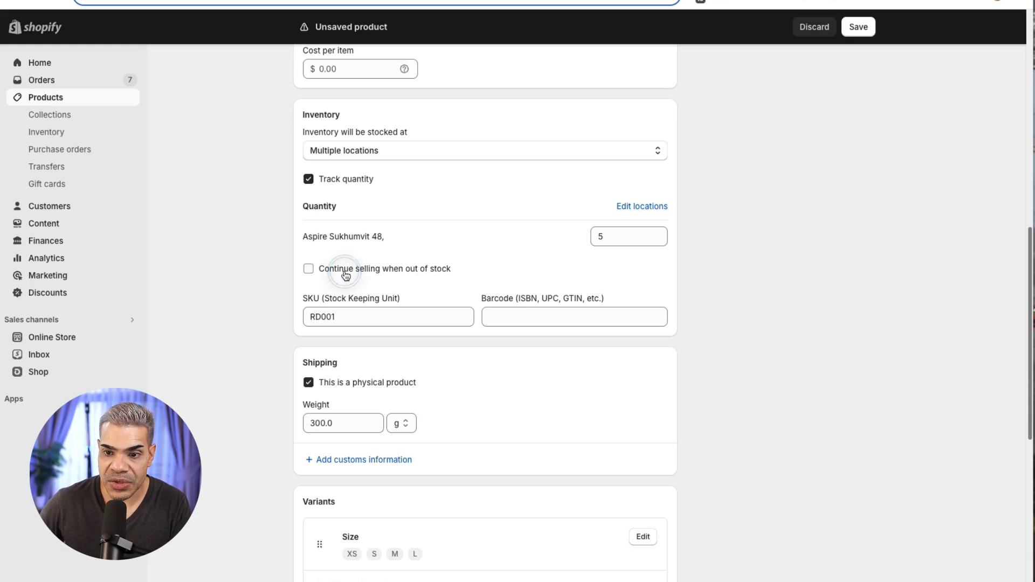
Set the search engine listing's page title to "Red Prom Dress - Owlizh.com" and review the meta description
scroll(492, 265, "down", 4)
scroll(497, 235, "down", 6)
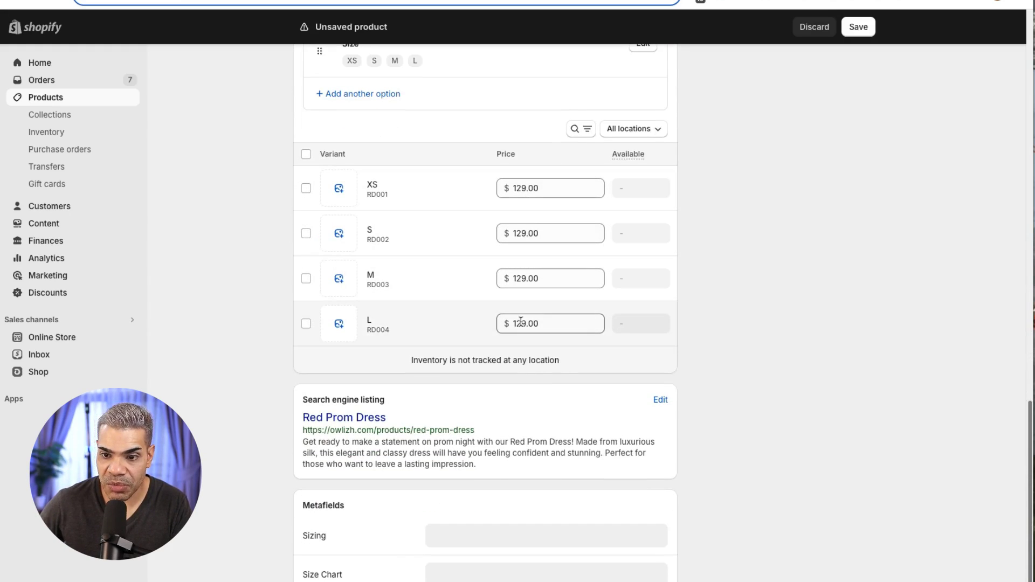
scroll(467, 318, "down", 1)
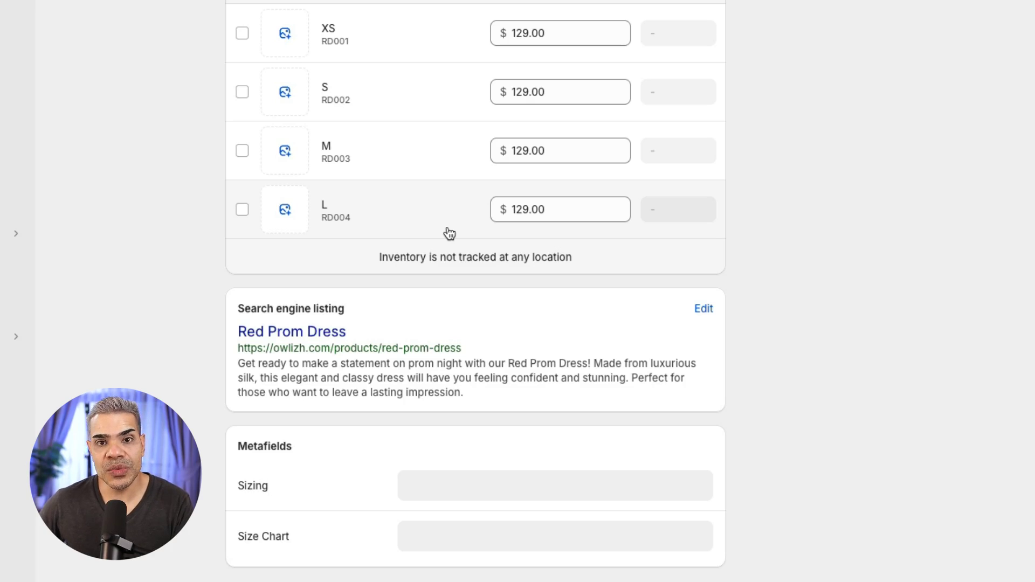
left_click(703, 309)
scroll(767, 315, "down", 5)
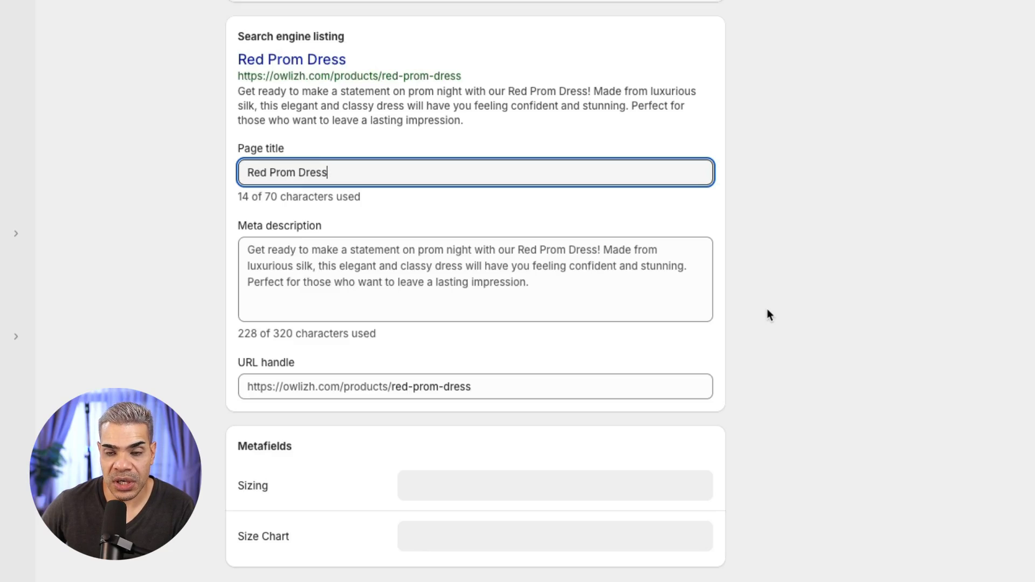
left_click(524, 298)
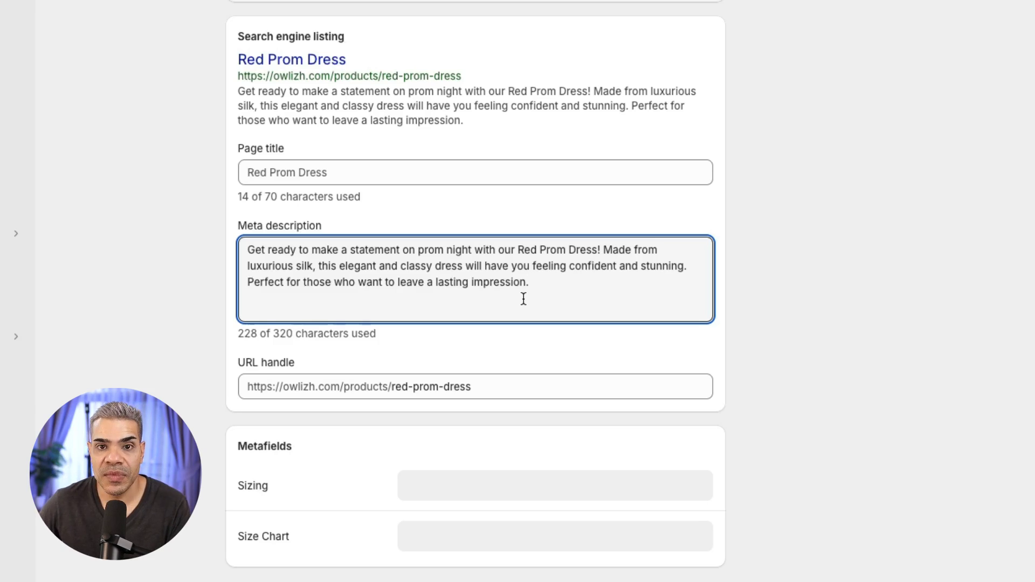
left_click(324, 174)
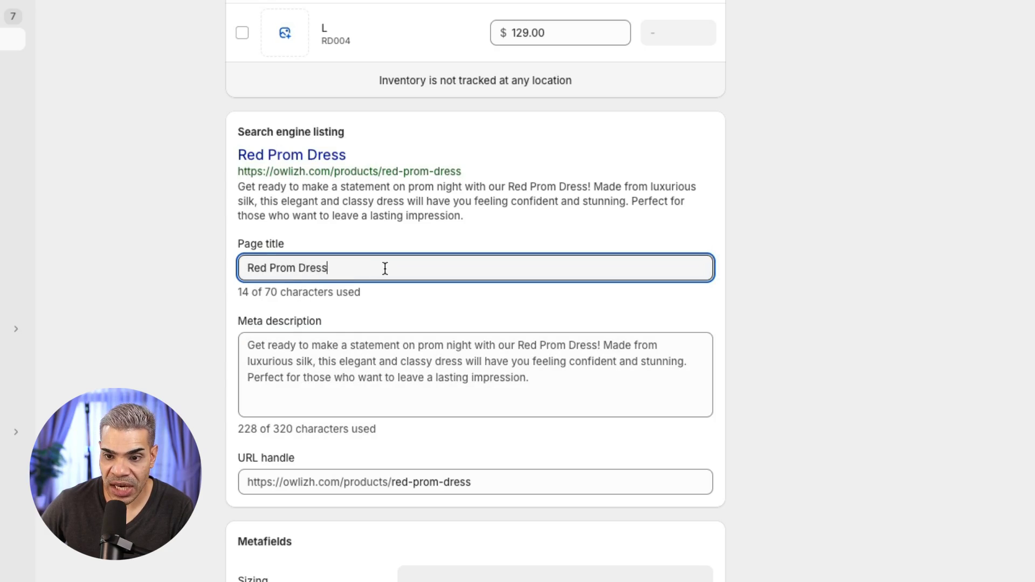
type("- O")
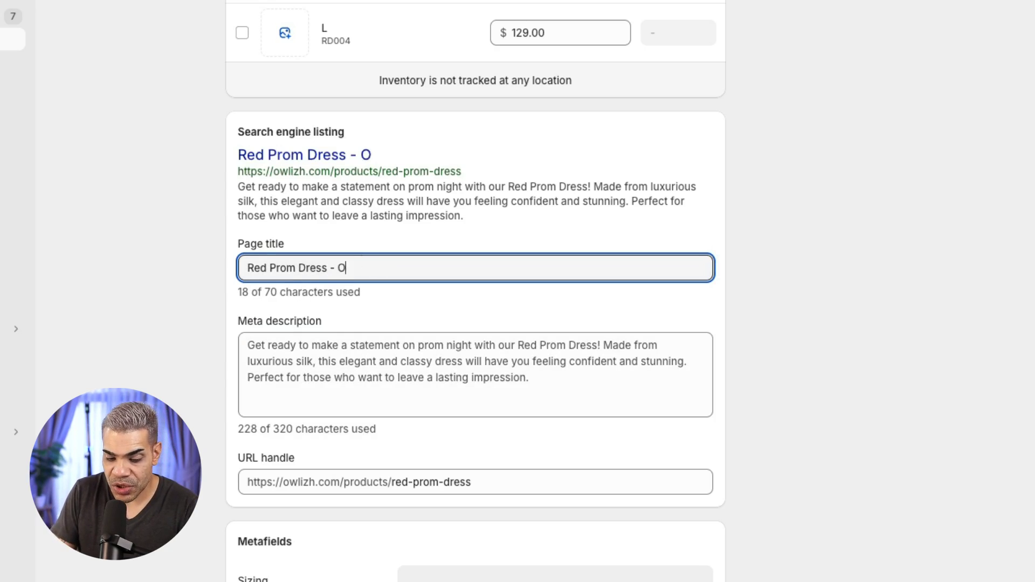
type("wlizh")
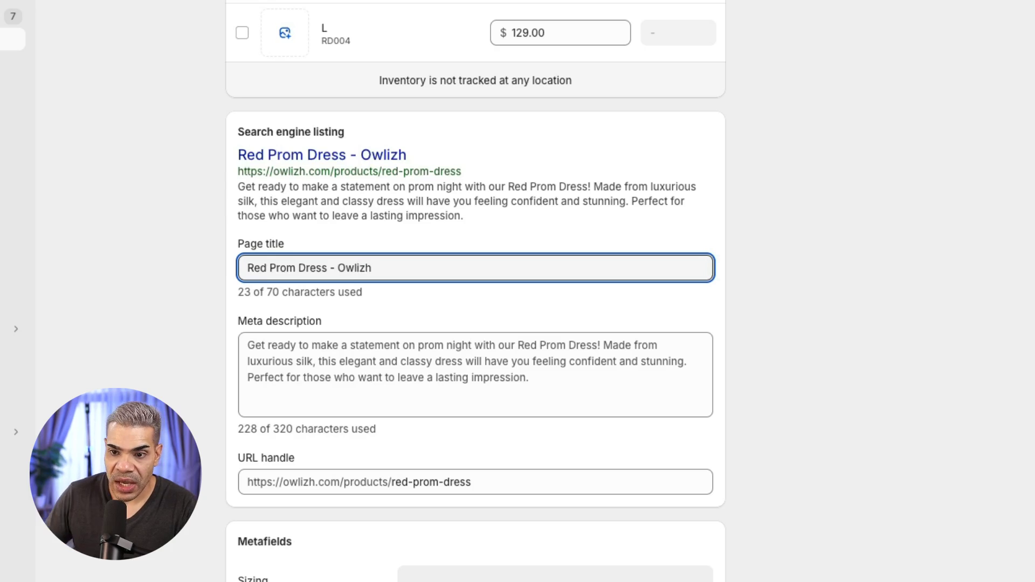
type(".com")
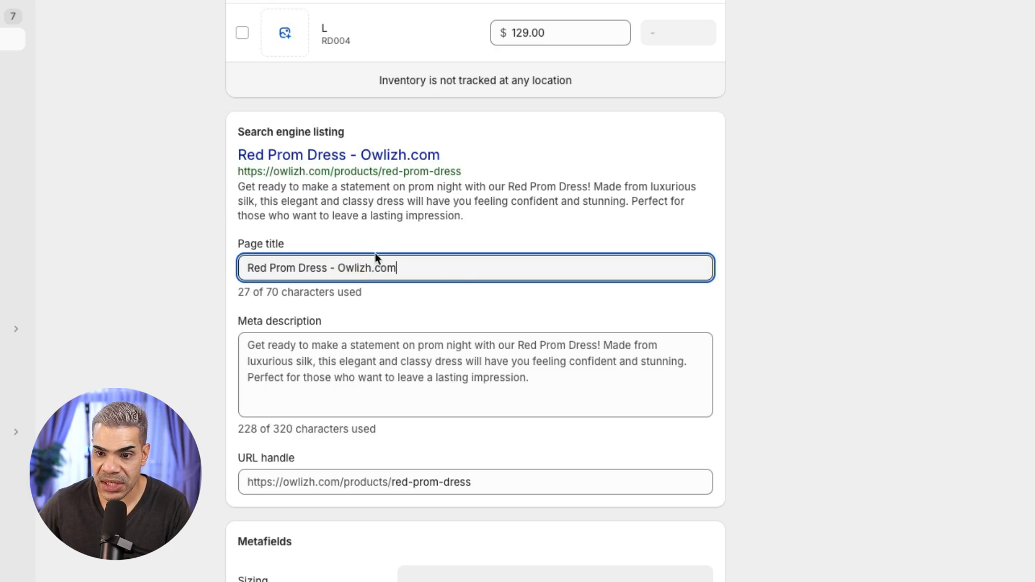
left_click(511, 295)
left_click(473, 345)
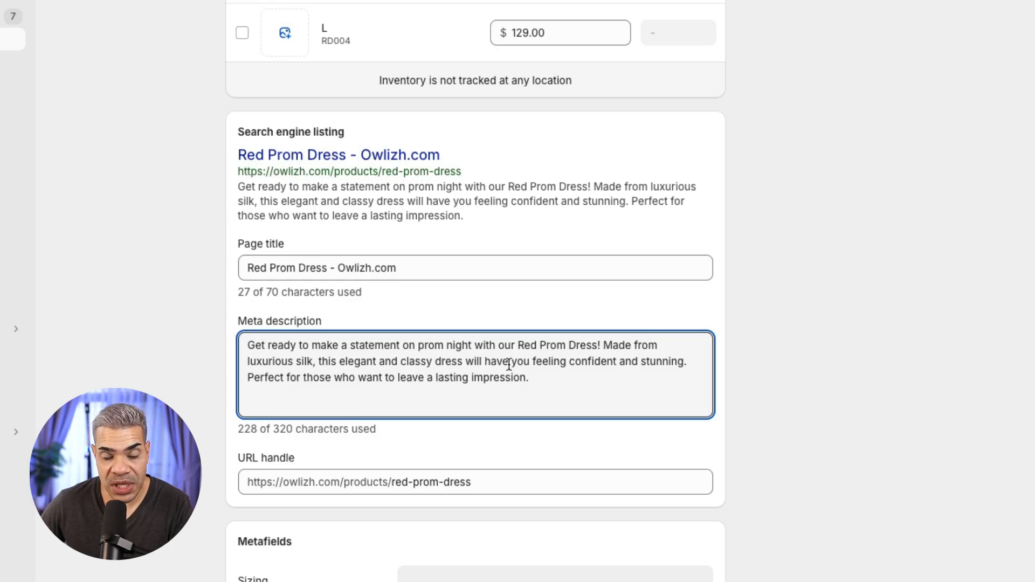
left_click(728, 281)
Look at the Sizing and Size Chart metafields and browse the store's image library for the Size Chart without picking an image
scroll(728, 280, "down", 2)
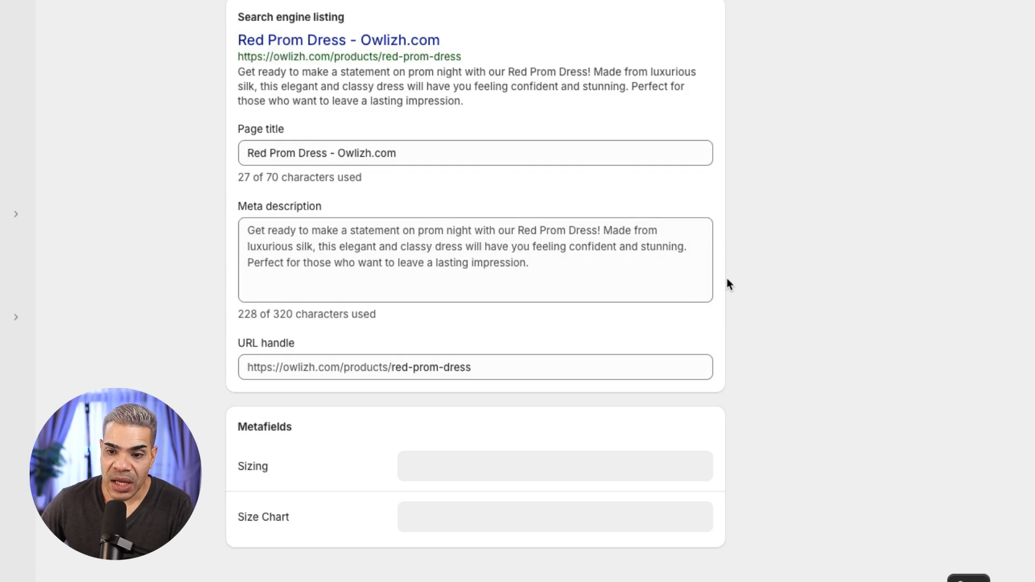
left_click(470, 483)
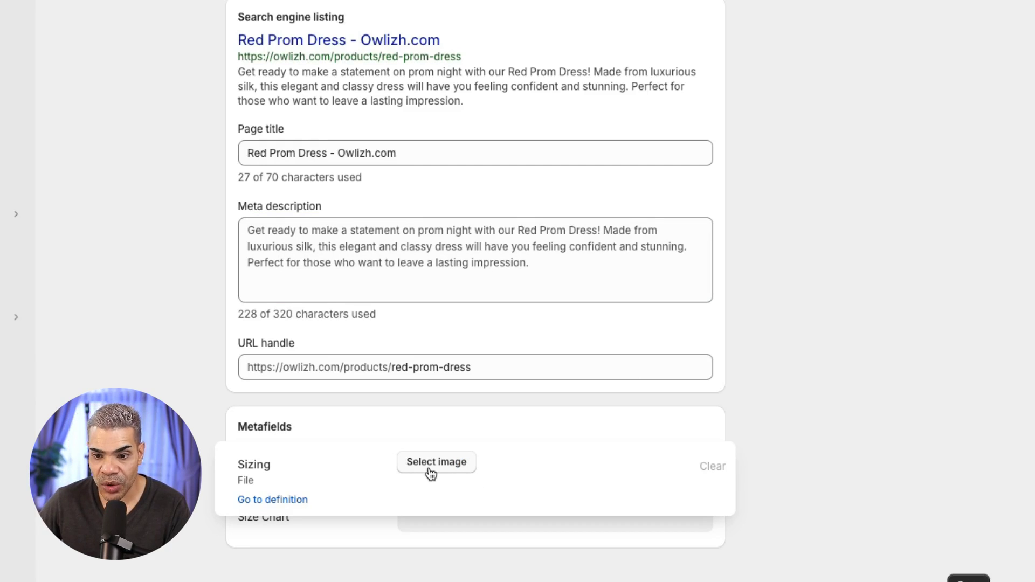
left_click(731, 404)
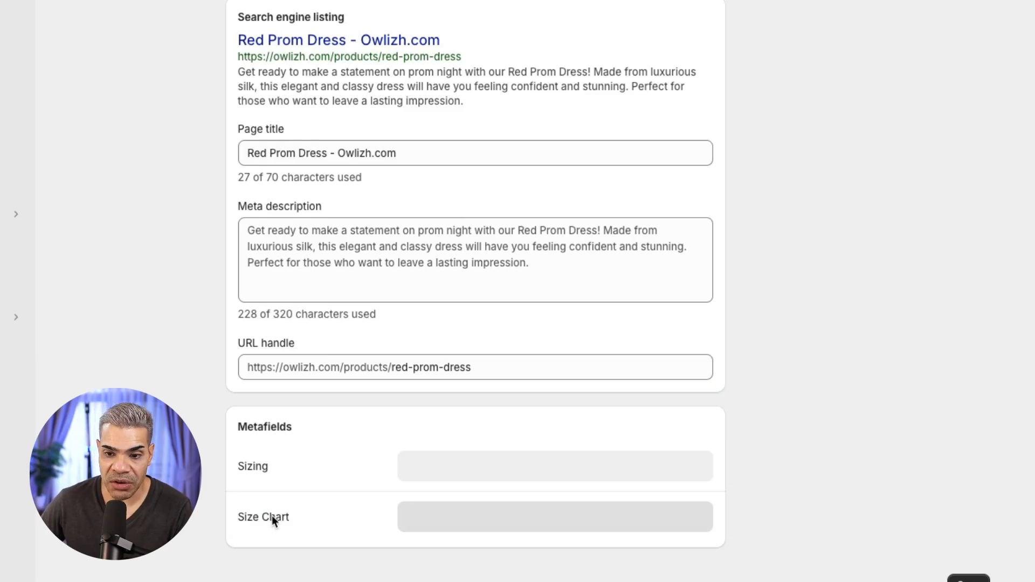
left_click(472, 521)
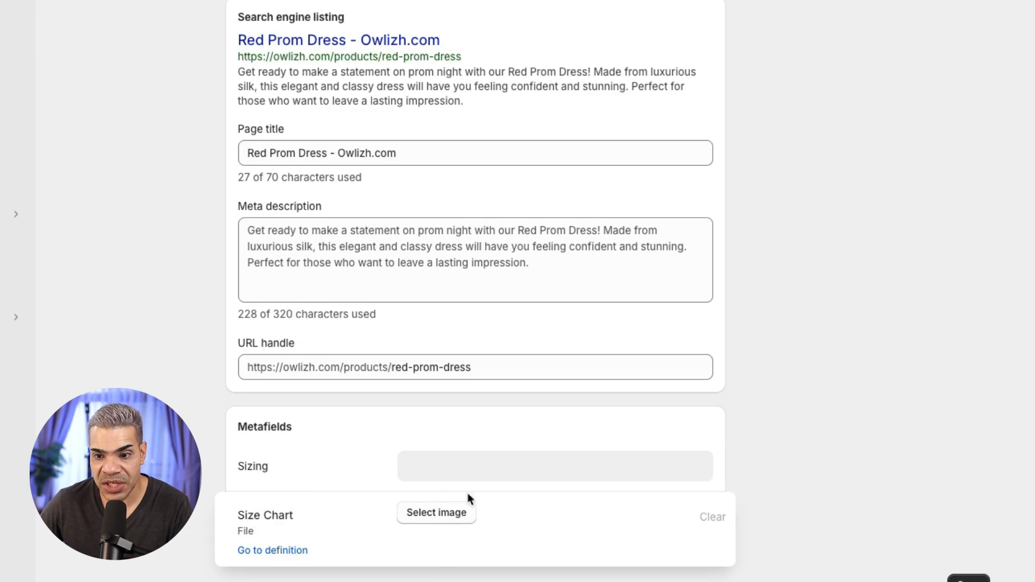
left_click(436, 512)
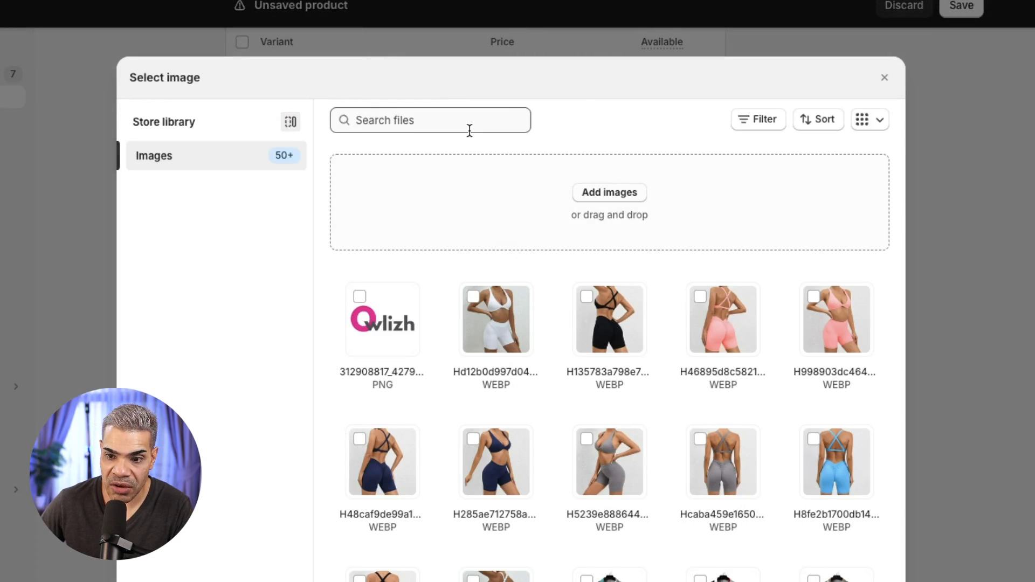
scroll(529, 365, "down", 8)
left_click(529, 365)
scroll(787, 134, "up", 10)
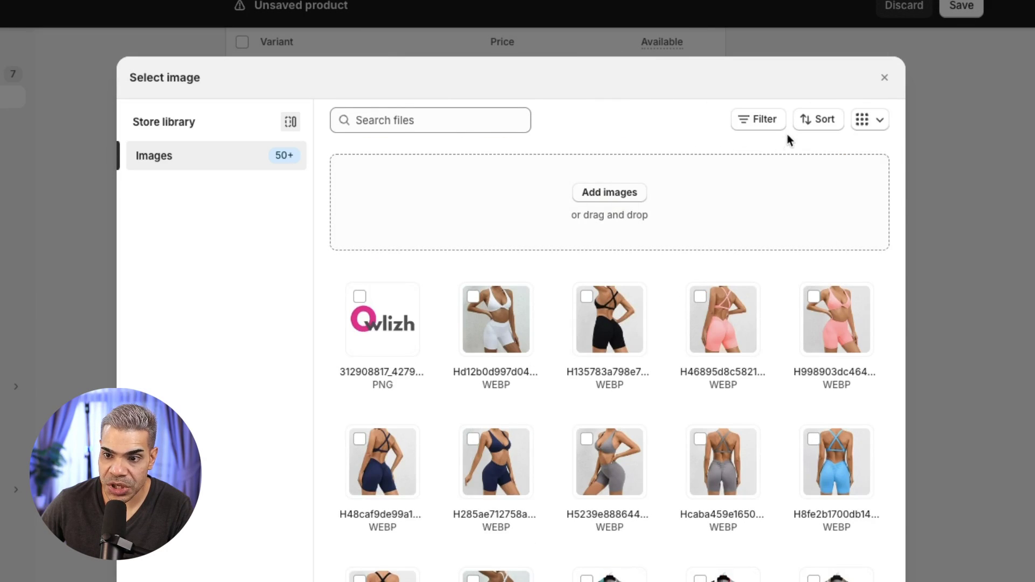
left_click(884, 77)
scroll(928, 397, "down", 2)
left_click(534, 122)
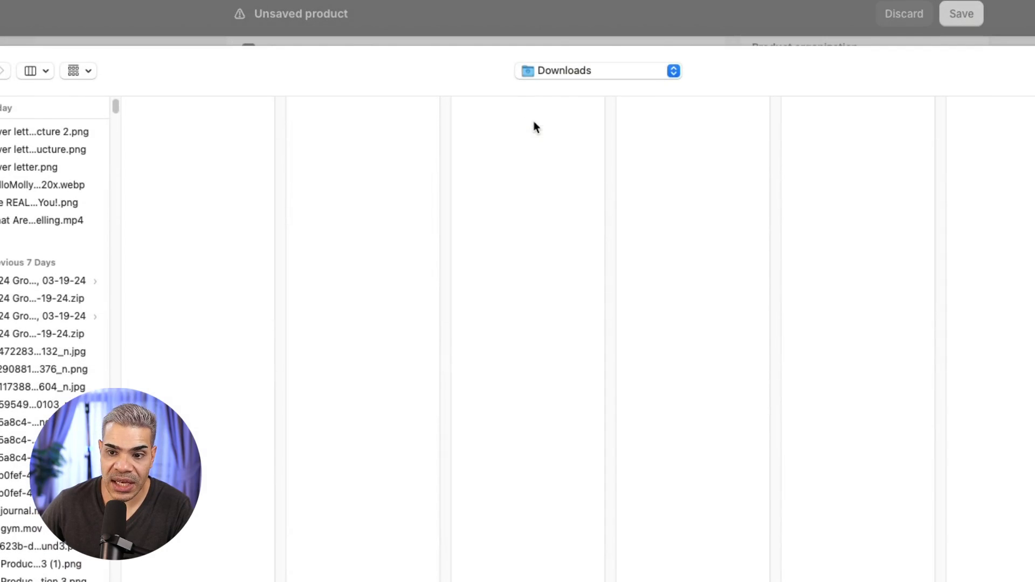
key("Escape")
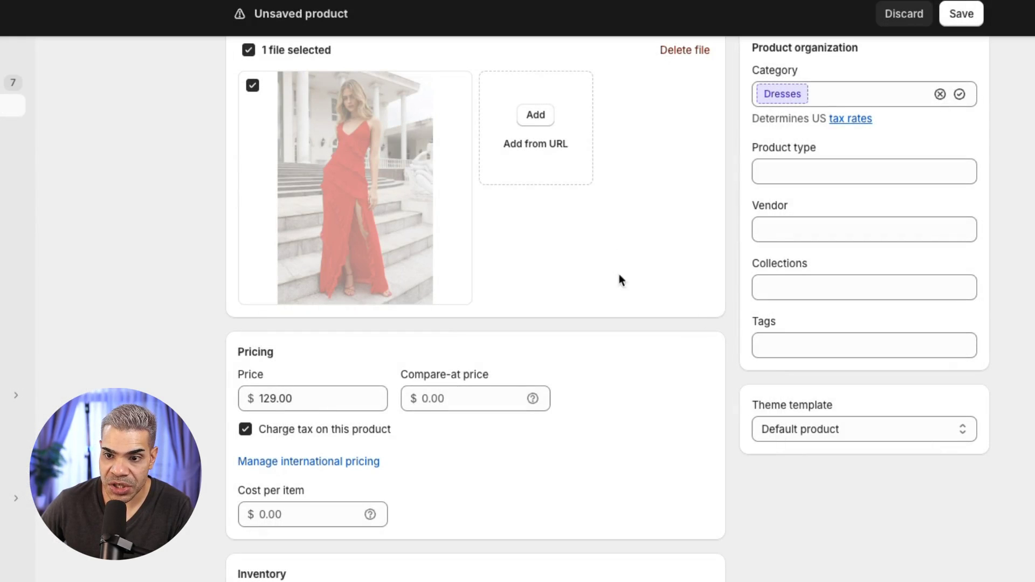
Save the new product with its status set to active
scroll(650, 361, "up", 5)
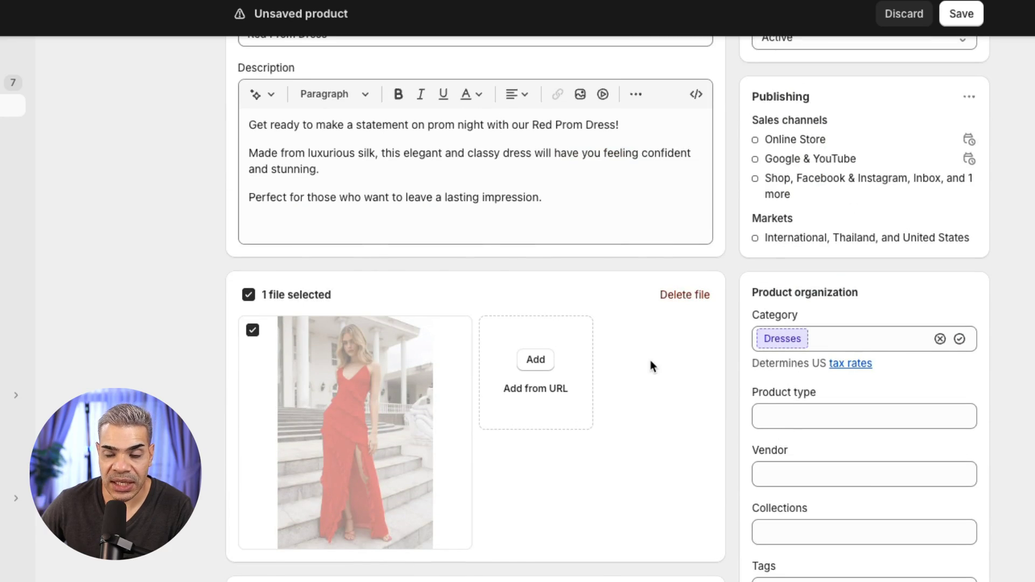
scroll(650, 360, "up", 2)
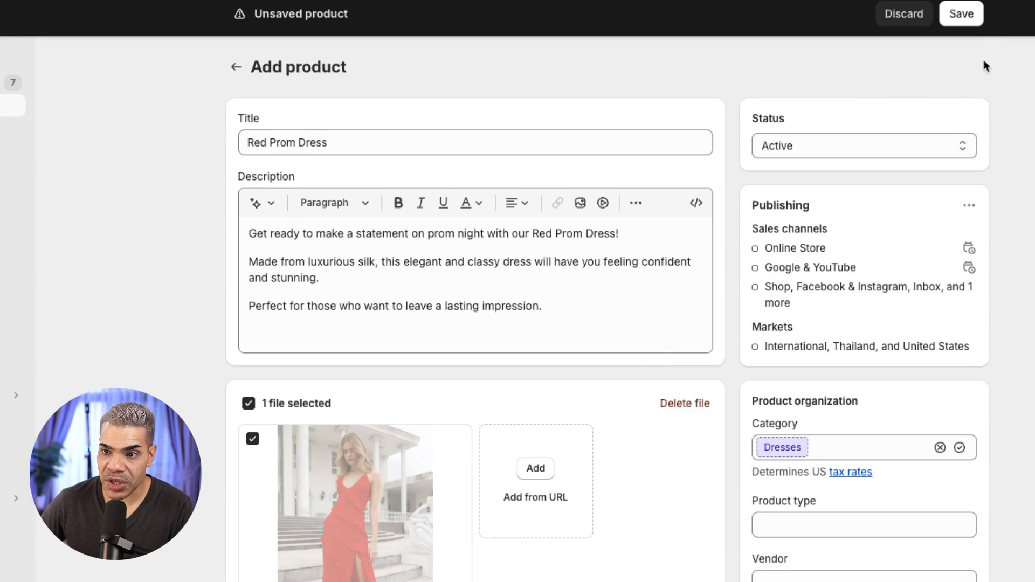
left_click(975, 18)
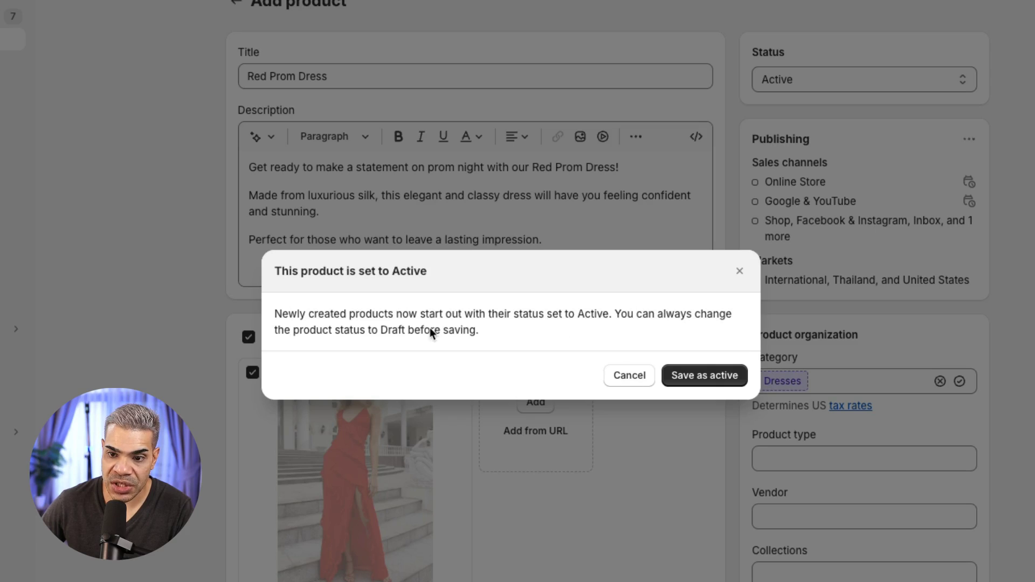
left_click(703, 377)
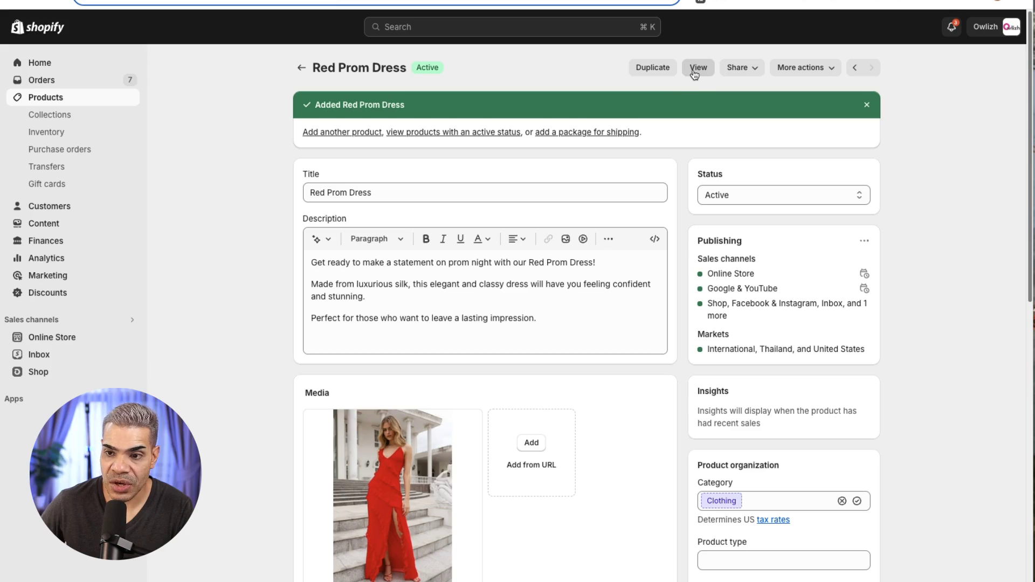
View the saved product's page in the online store and check its title, vendor name and price
left_click(753, 2)
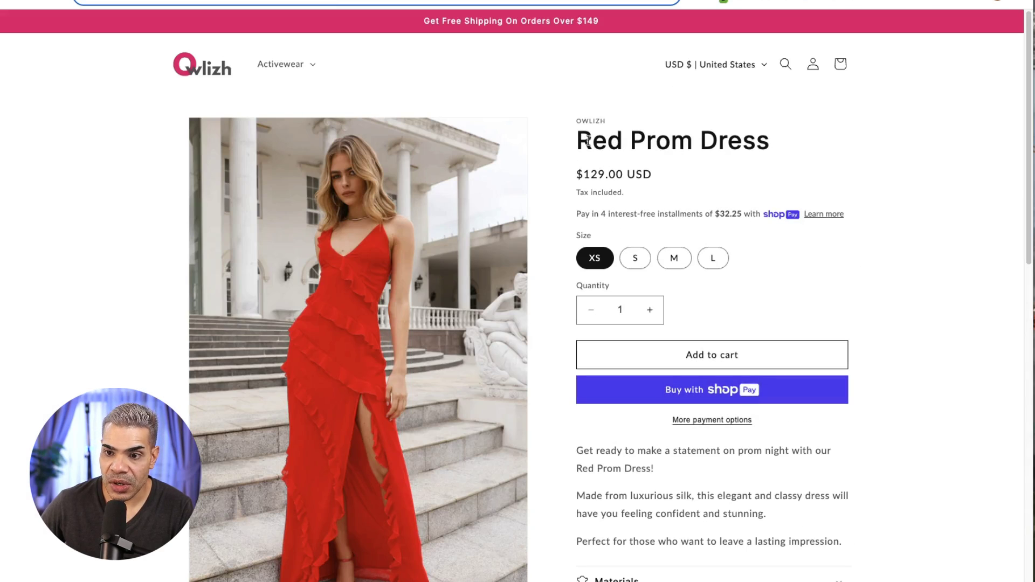
left_click_drag(577, 140, 767, 140)
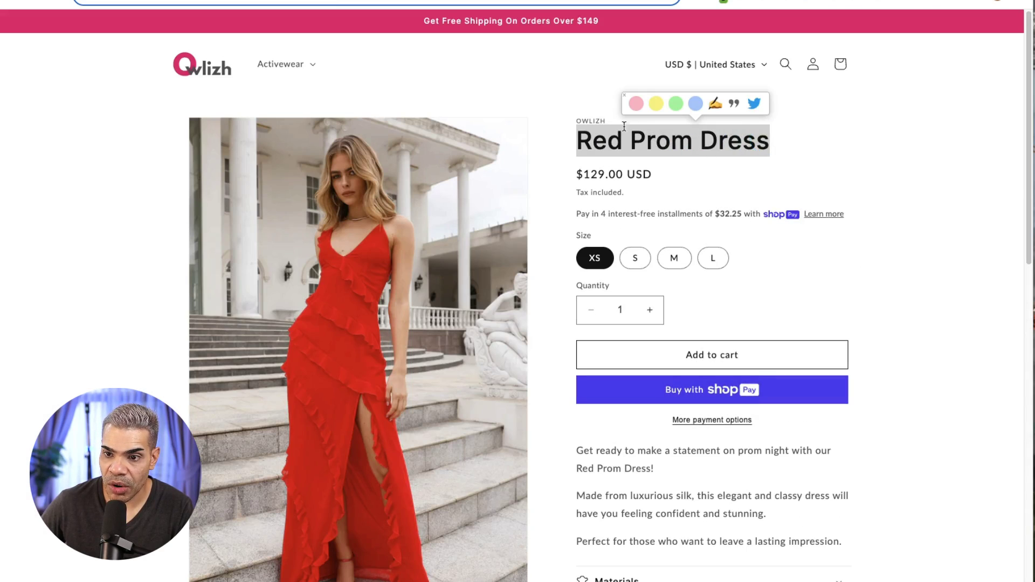
double_click(580, 121)
left_click_drag(591, 174, 605, 174)
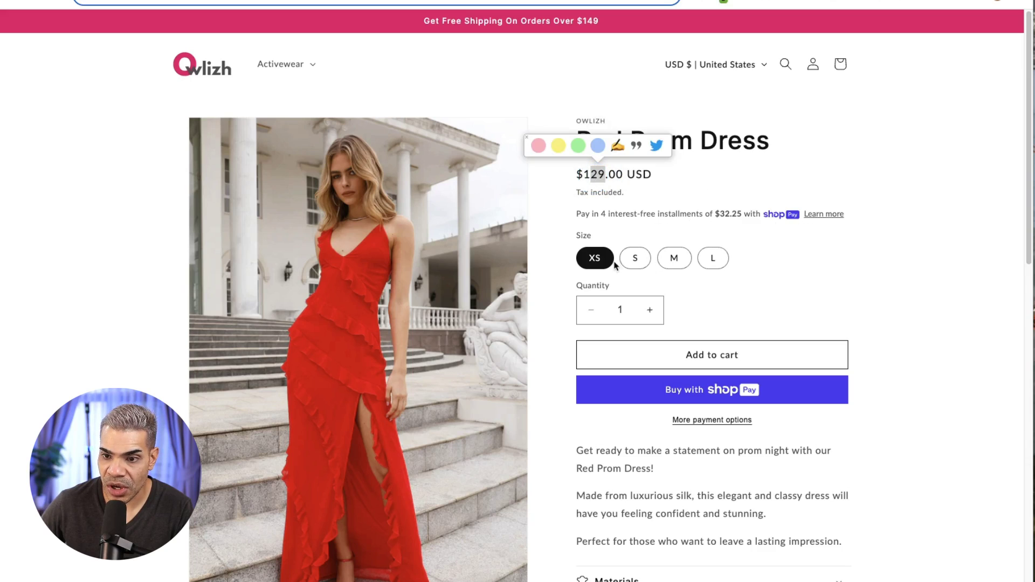
Try sizes S, M and L on the product page, return to XS and check the description text
left_click(633, 260)
left_click(674, 258)
left_click(710, 260)
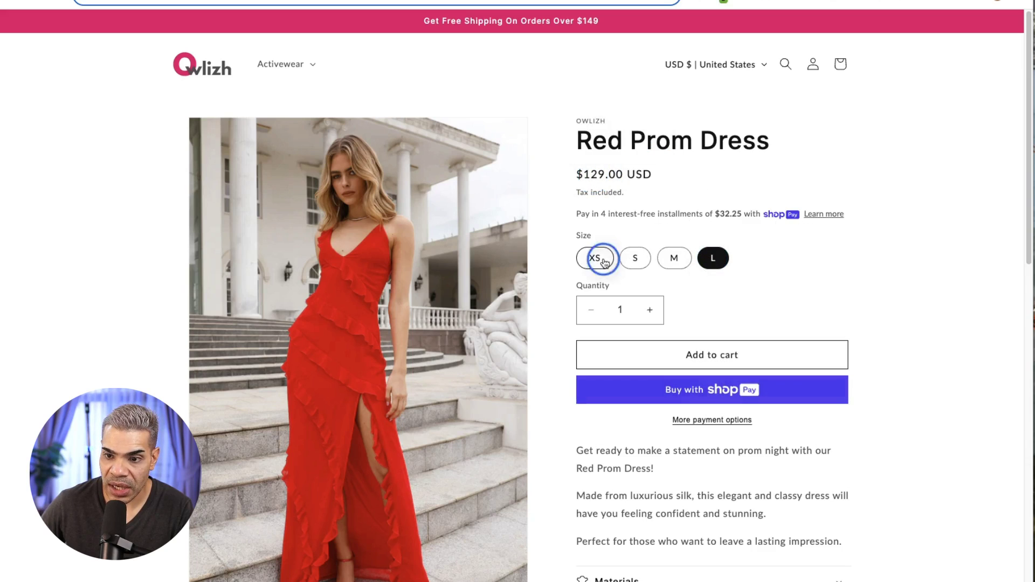
left_click(598, 258)
scroll(863, 263, "down", 2)
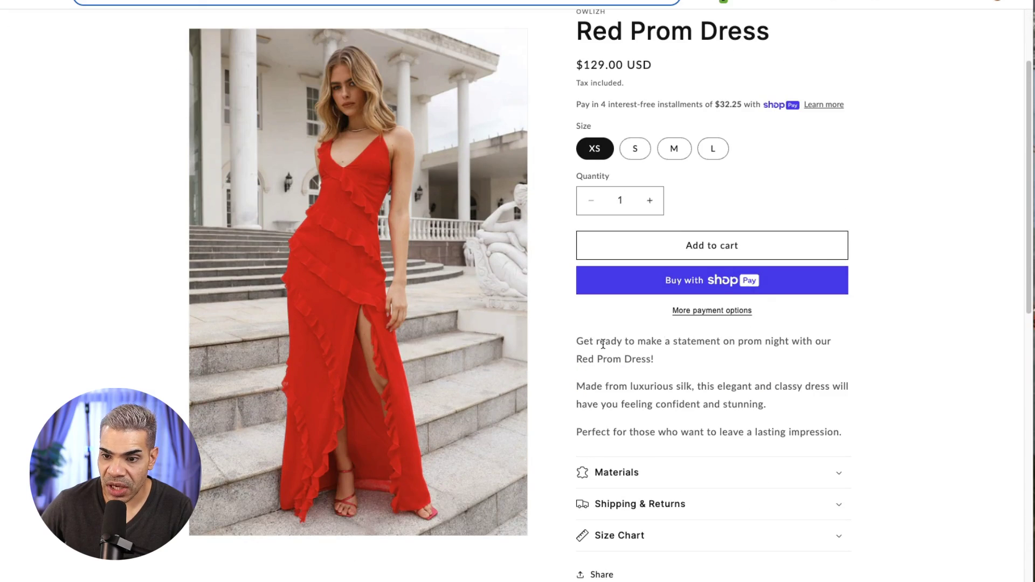
left_click_drag(603, 343, 686, 409)
Expand and collapse the Materials and Shipping & Returns sections, and expand the Size Chart section below the description
scroll(808, 339, "down", 3)
left_click(762, 306)
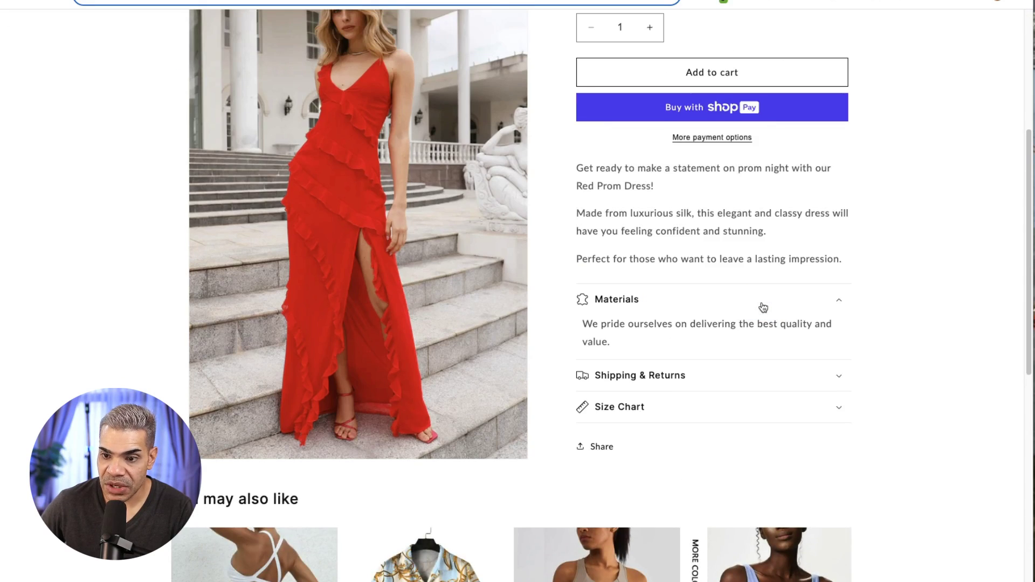
left_click(763, 302)
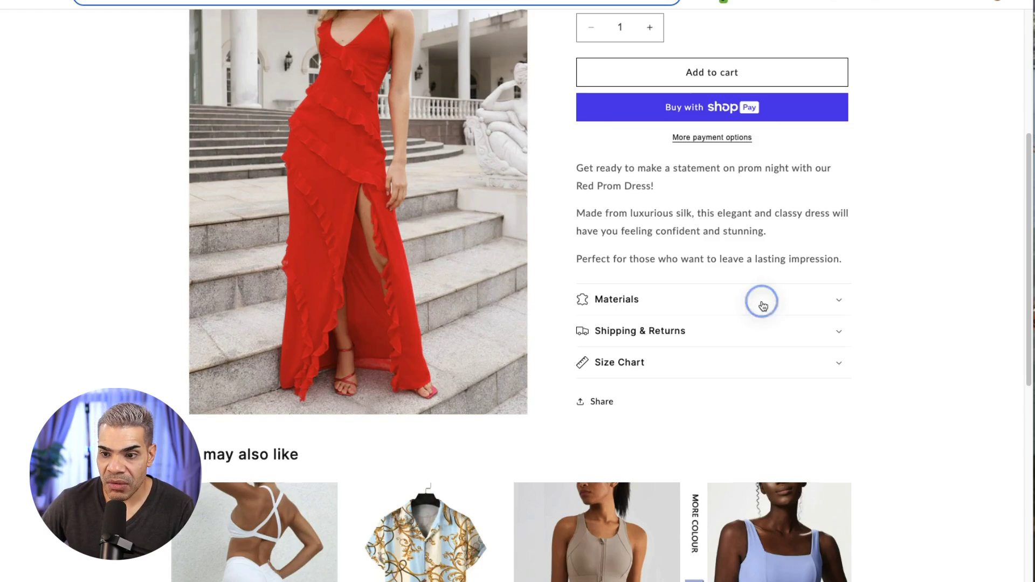
left_click(748, 325)
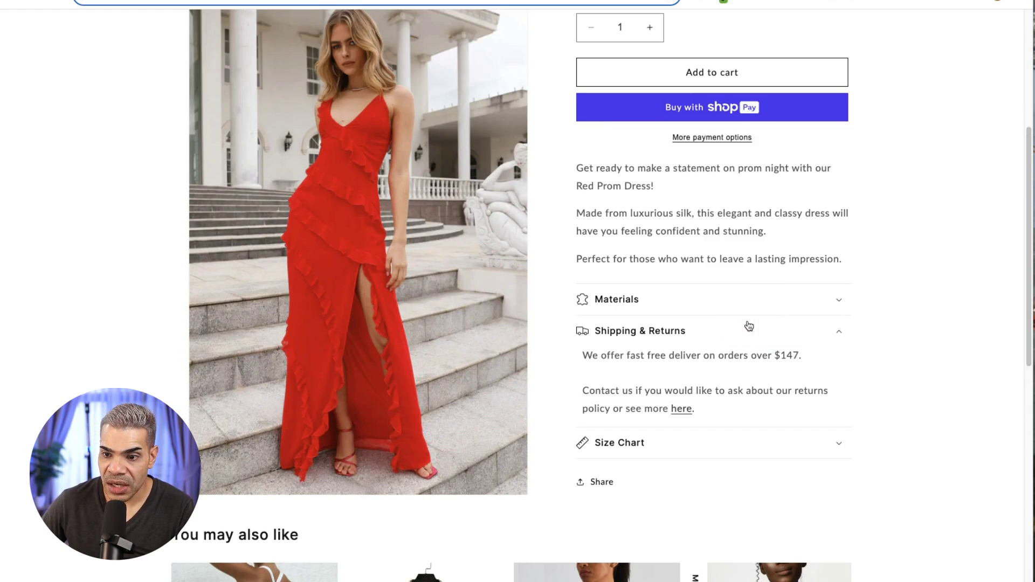
left_click(788, 334)
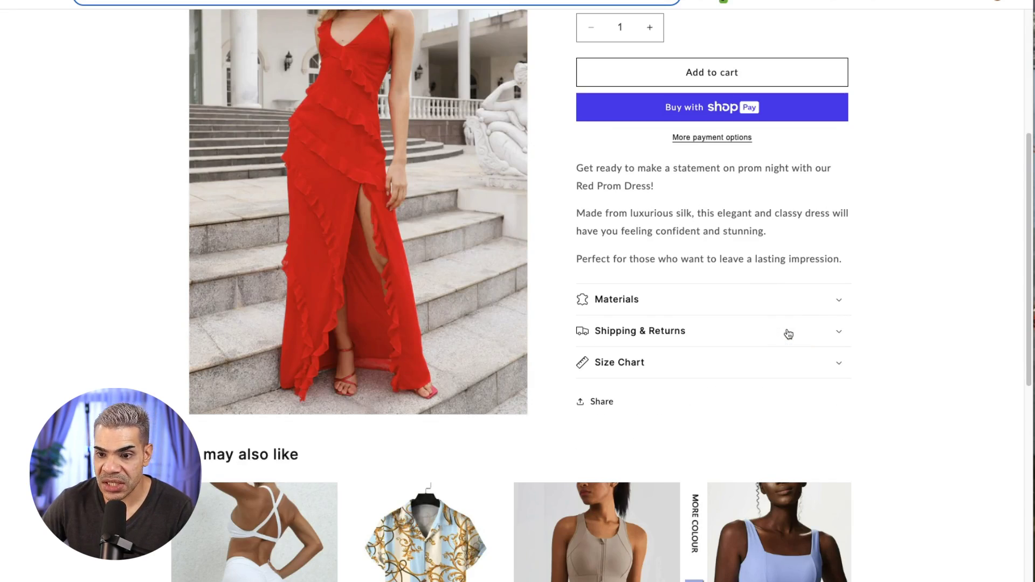
left_click(777, 365)
left_click(774, 366)
left_click(773, 366)
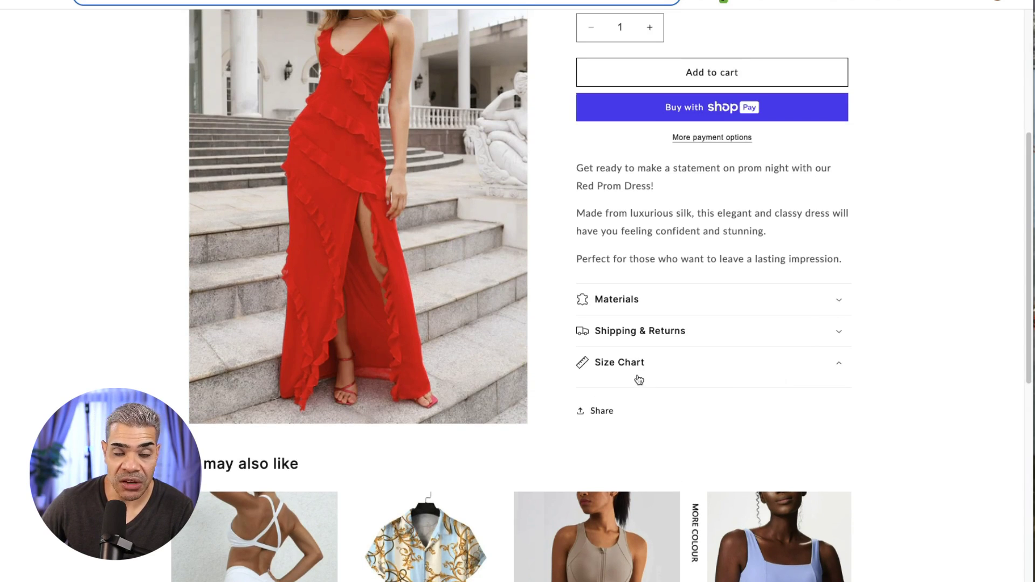
Collapse the Size Chart section on the storefront page and return to the dress's product page in the store admin
left_click(776, 370)
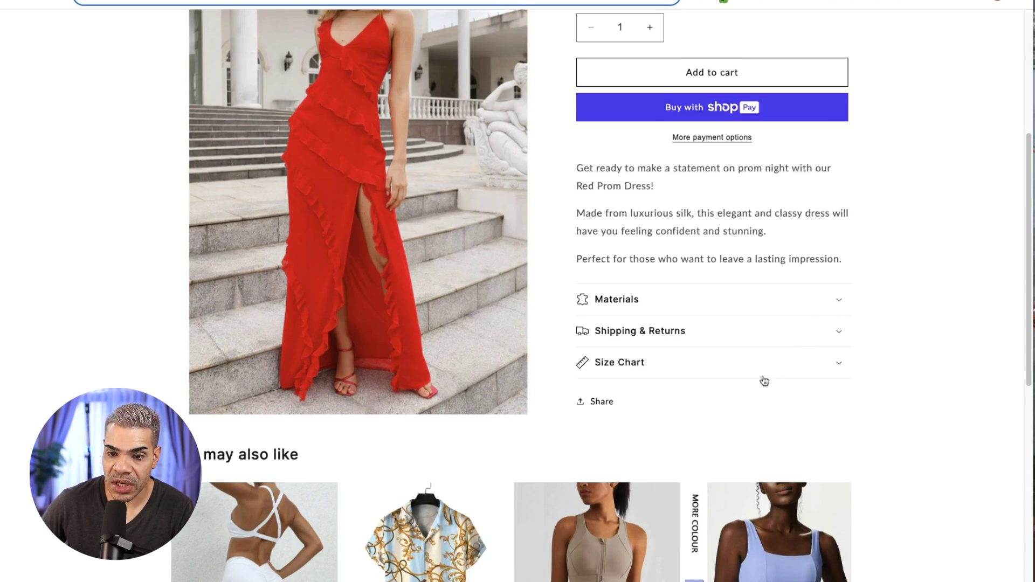
scroll(894, 370, "up", 5)
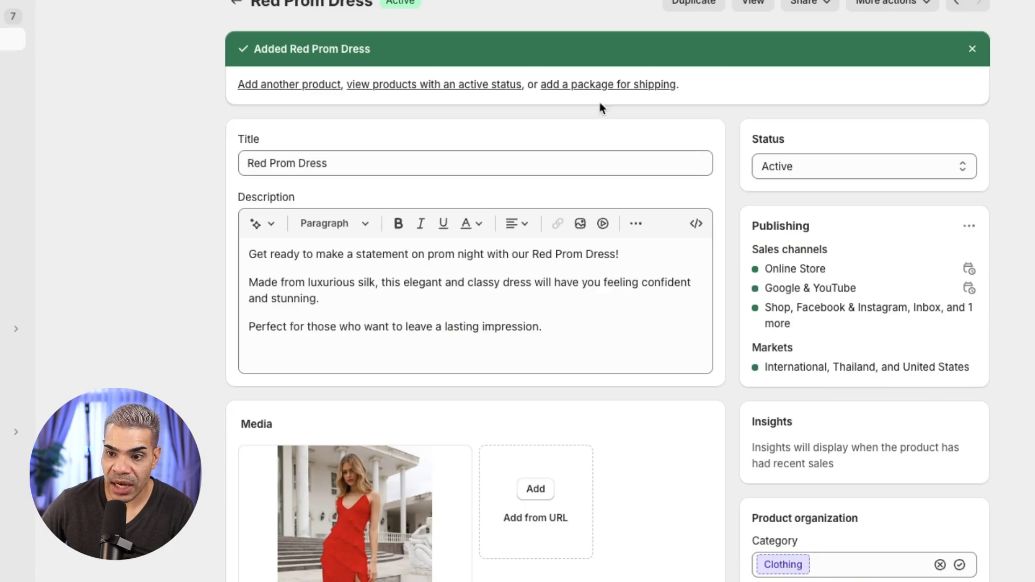
Replace the suggested Clothing category with Dresses and set the product type to Dresses
scroll(735, 215, "down", 3)
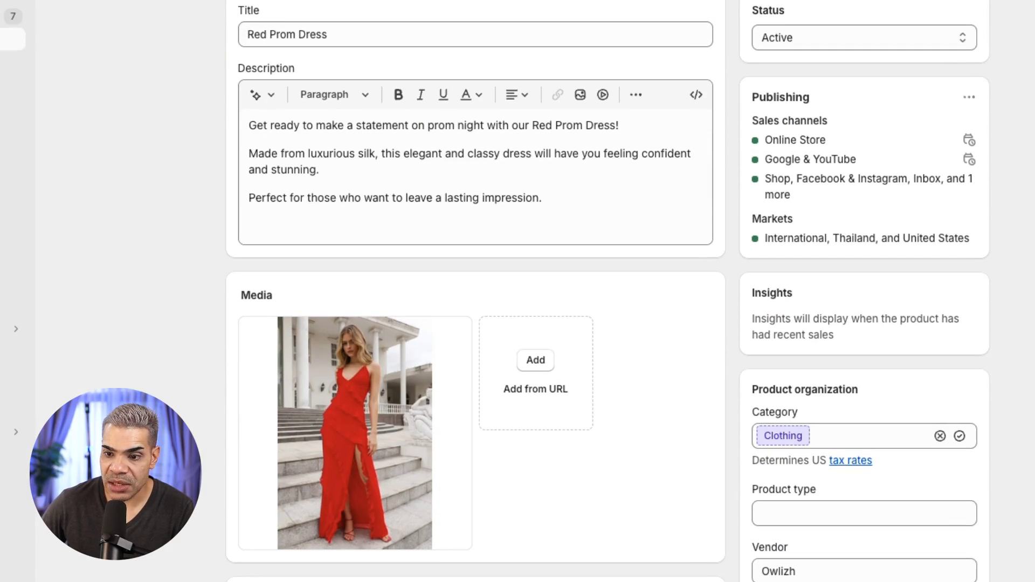
scroll(781, 250, "down", 3)
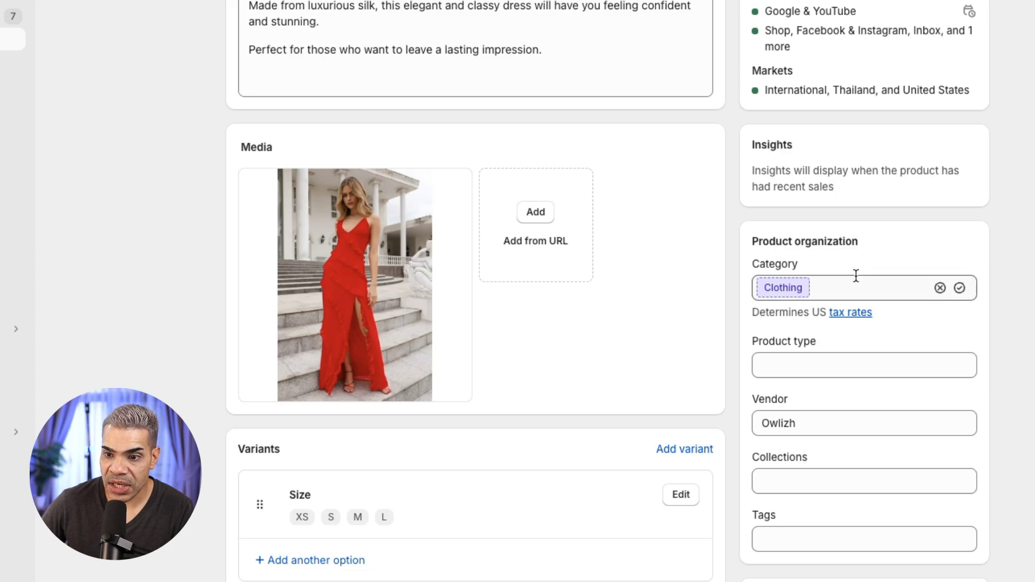
left_click(941, 288)
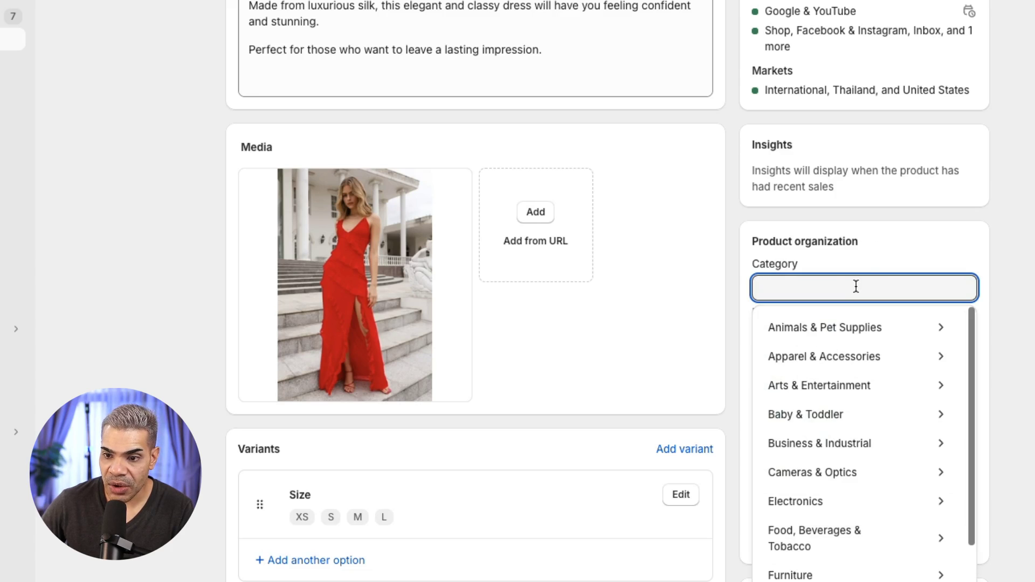
type("Dr")
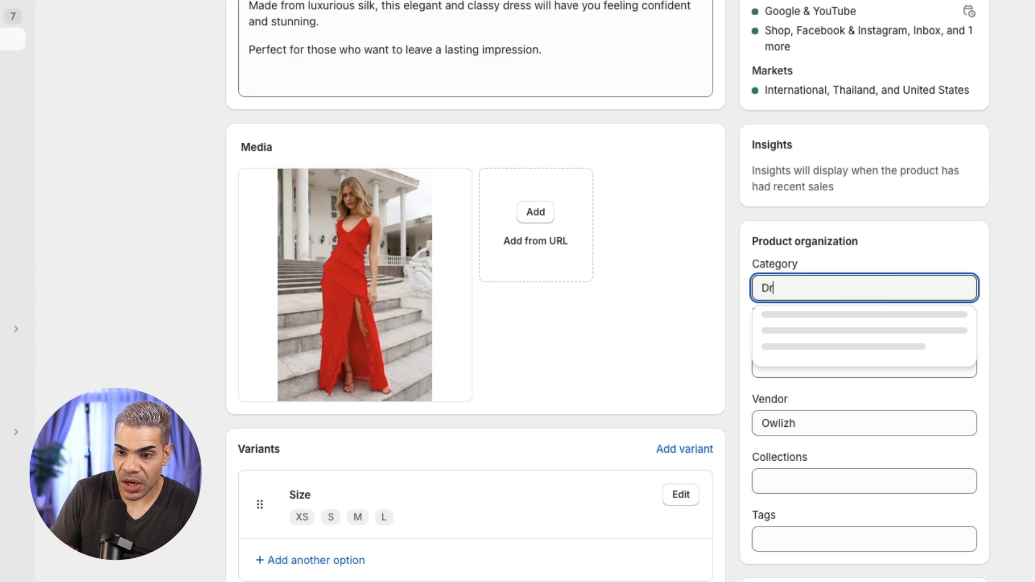
type("ess")
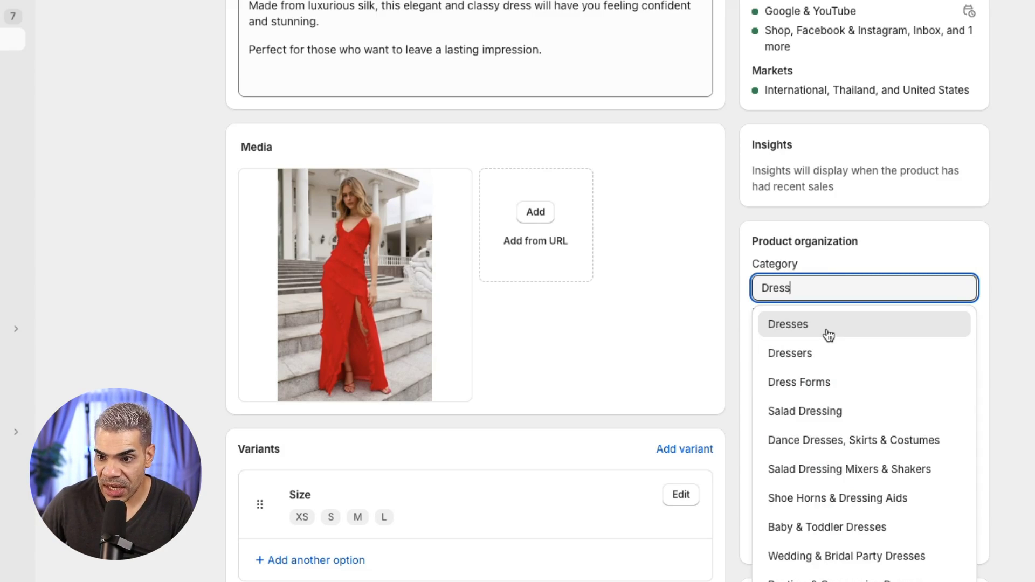
left_click(828, 335)
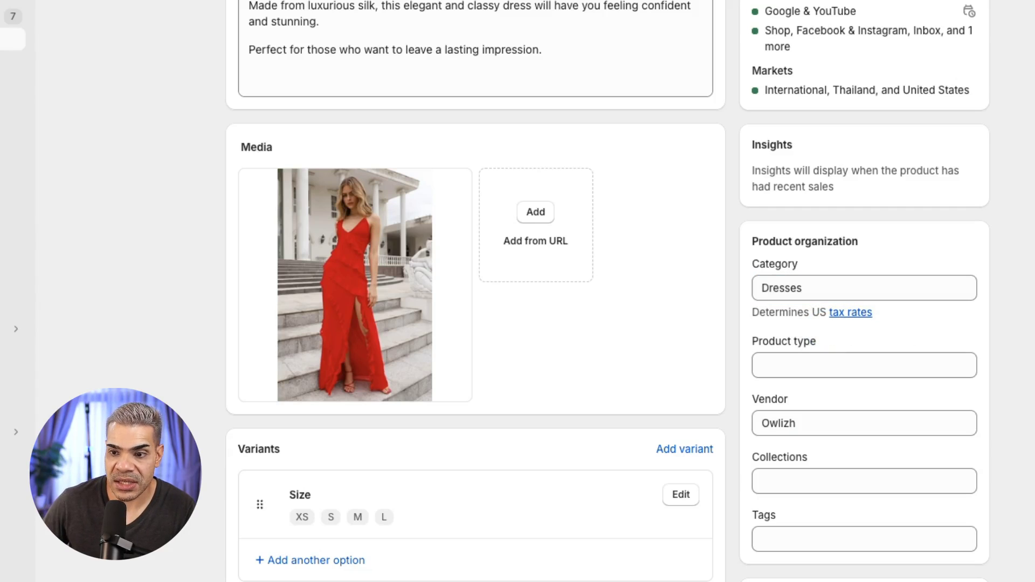
left_click(867, 368)
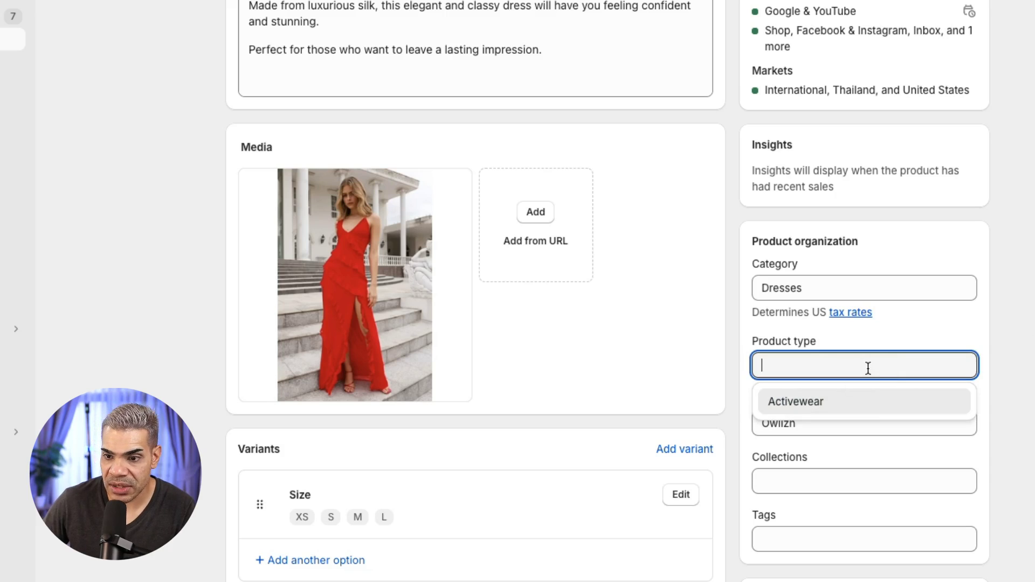
type("Dresses")
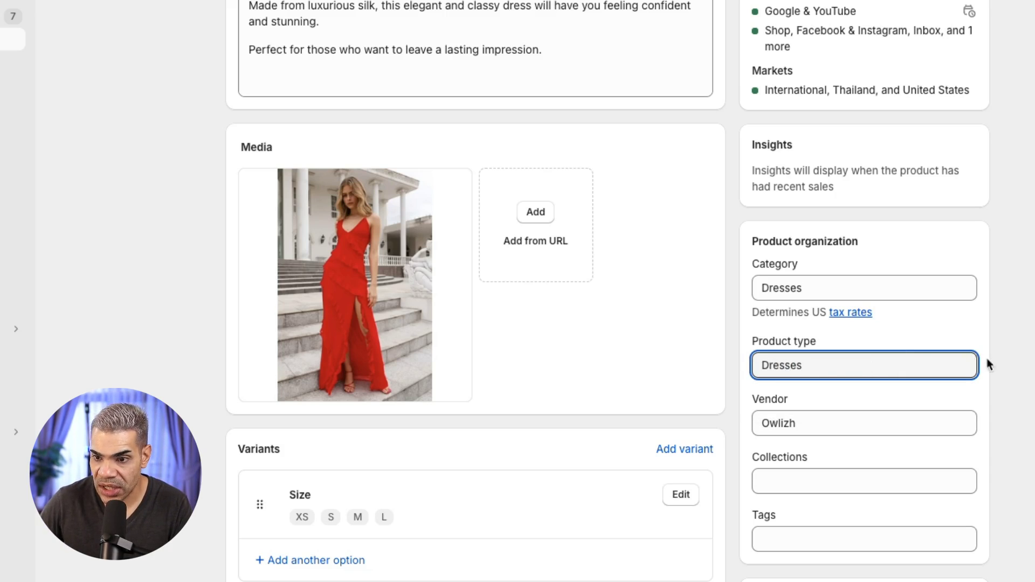
Check the available collections without choosing one, and add the tags Dress, Red and Prom to the product
left_click(848, 482)
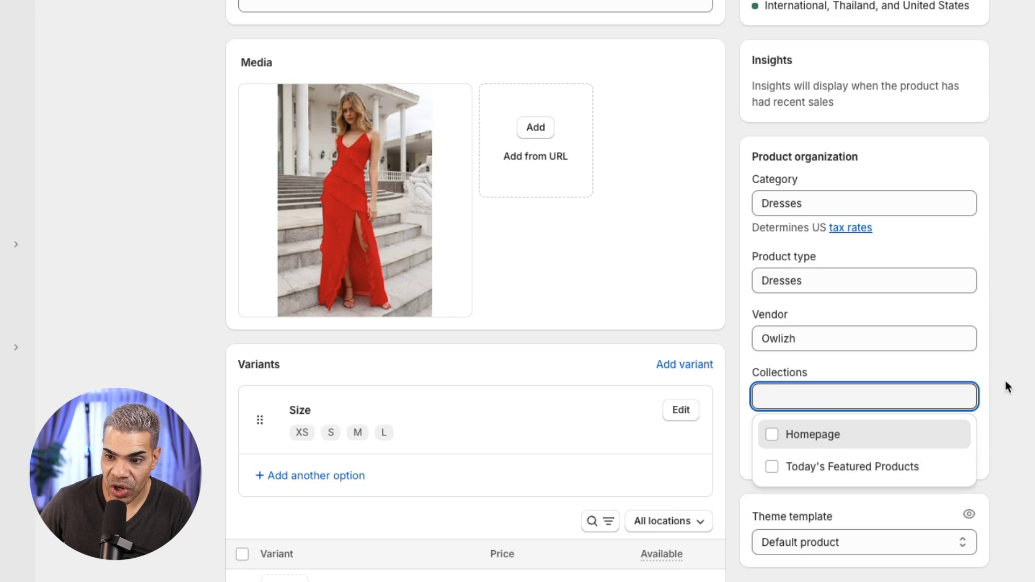
left_click(1025, 354)
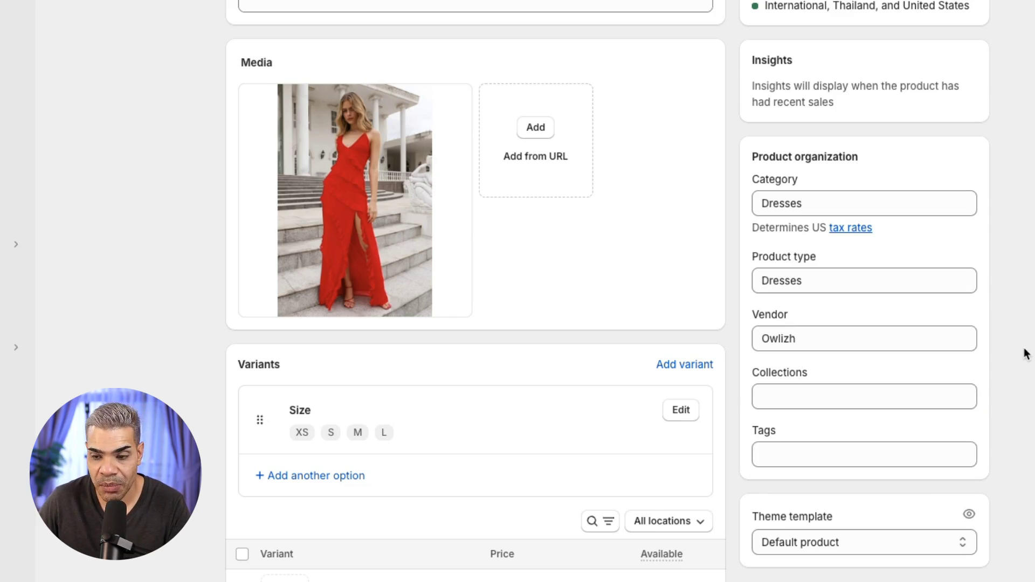
left_click(857, 456)
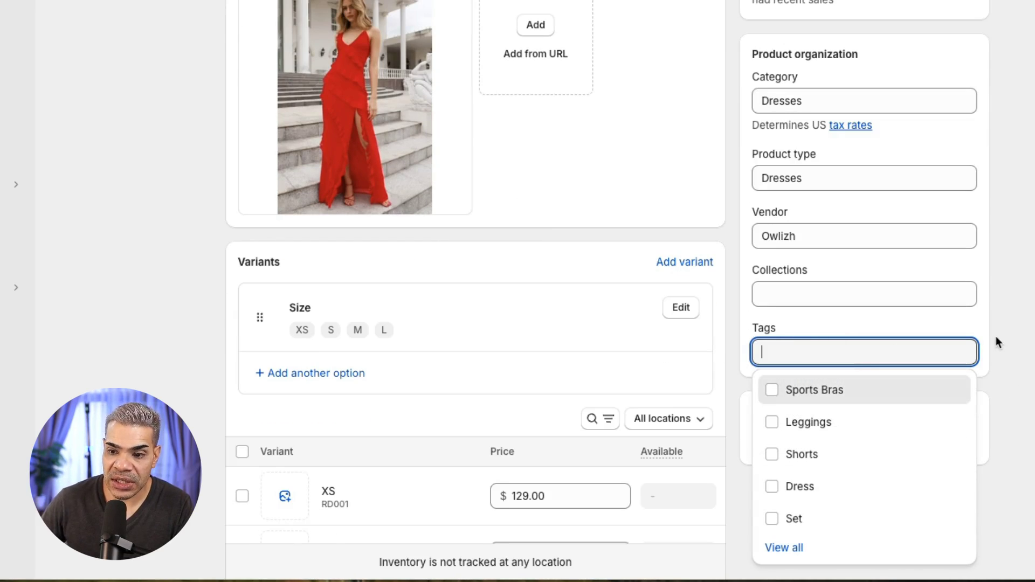
left_click(772, 486)
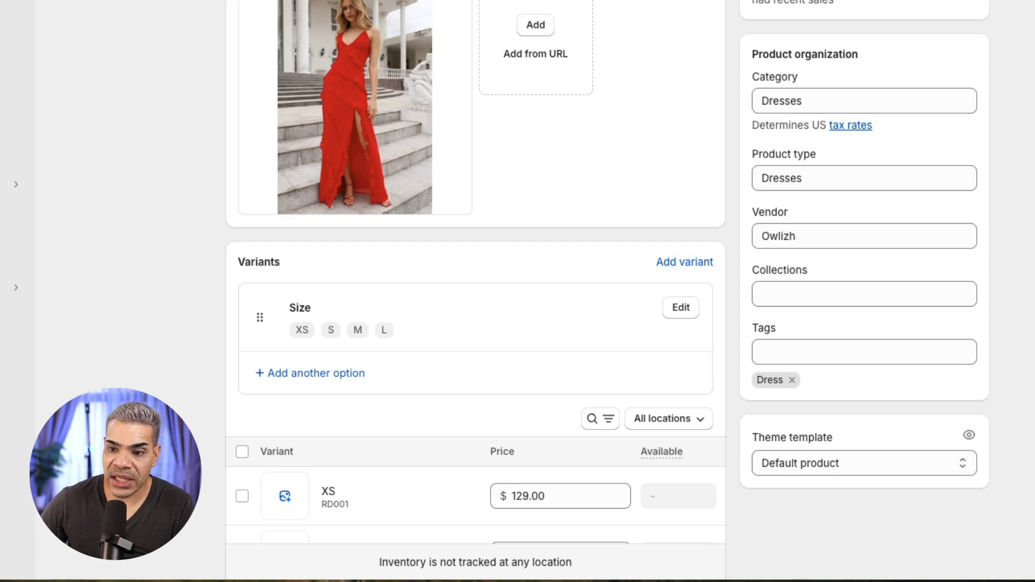
left_click(901, 356)
type("Red")
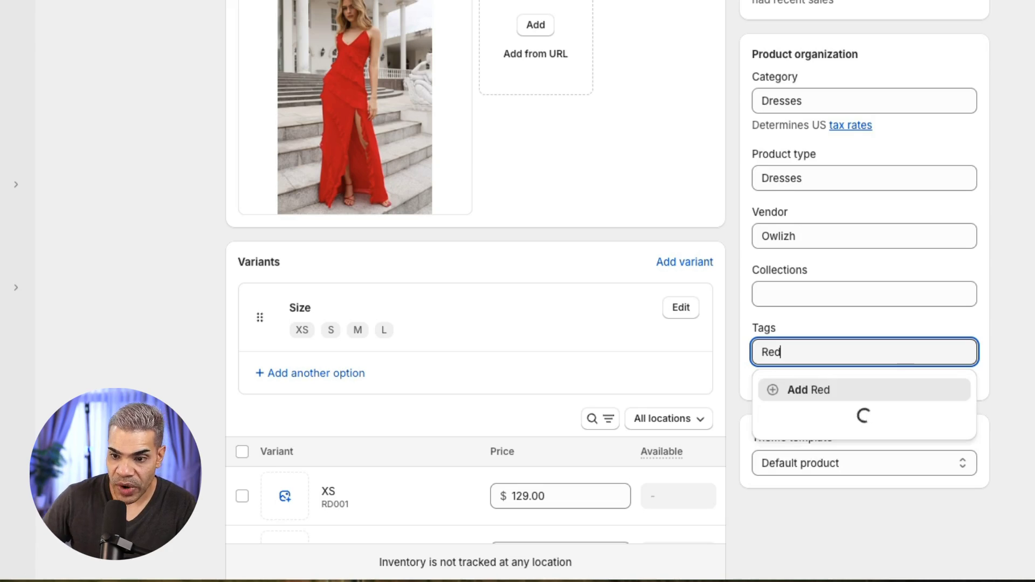
left_click(839, 394)
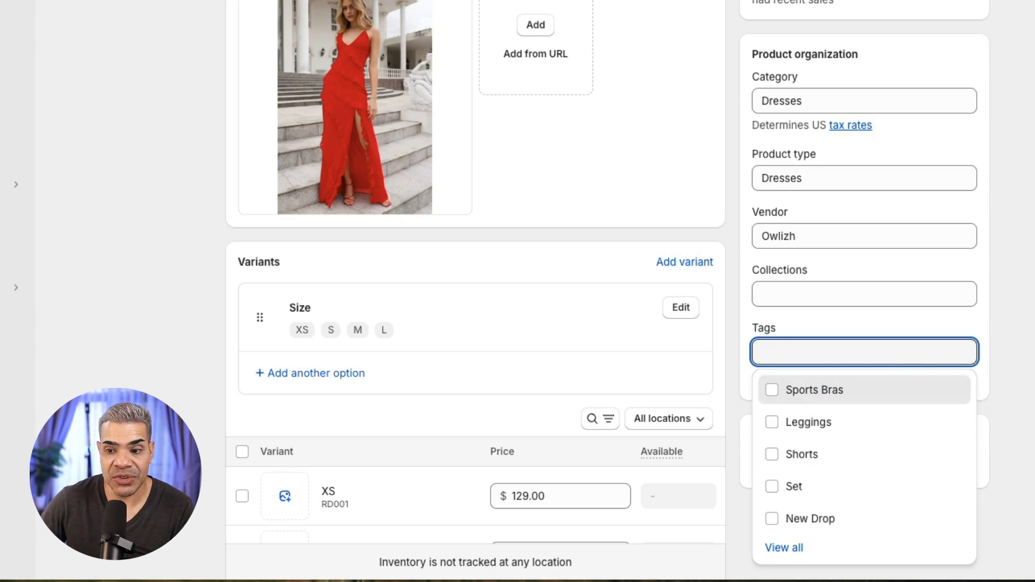
key("Escape")
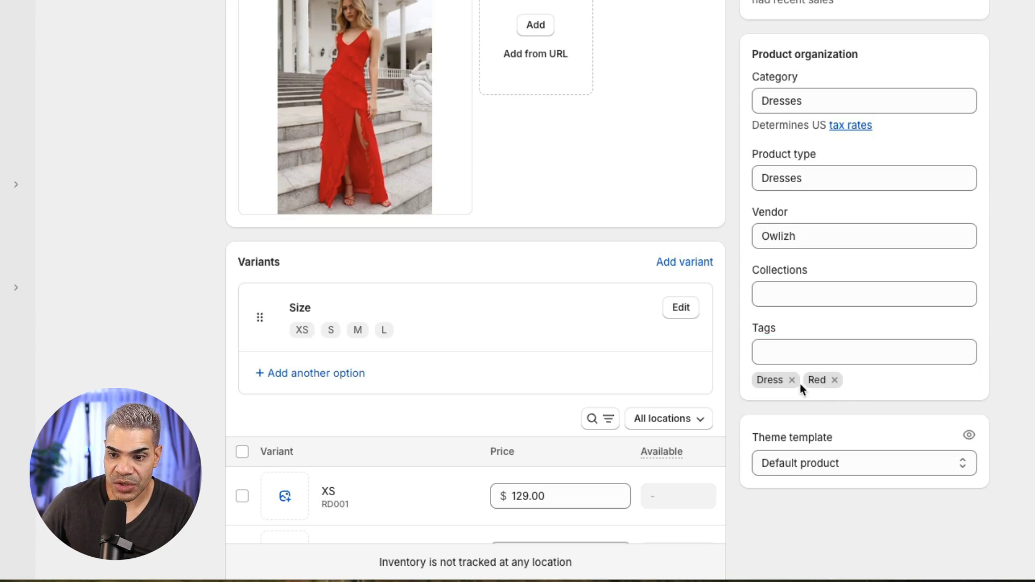
left_click(845, 355)
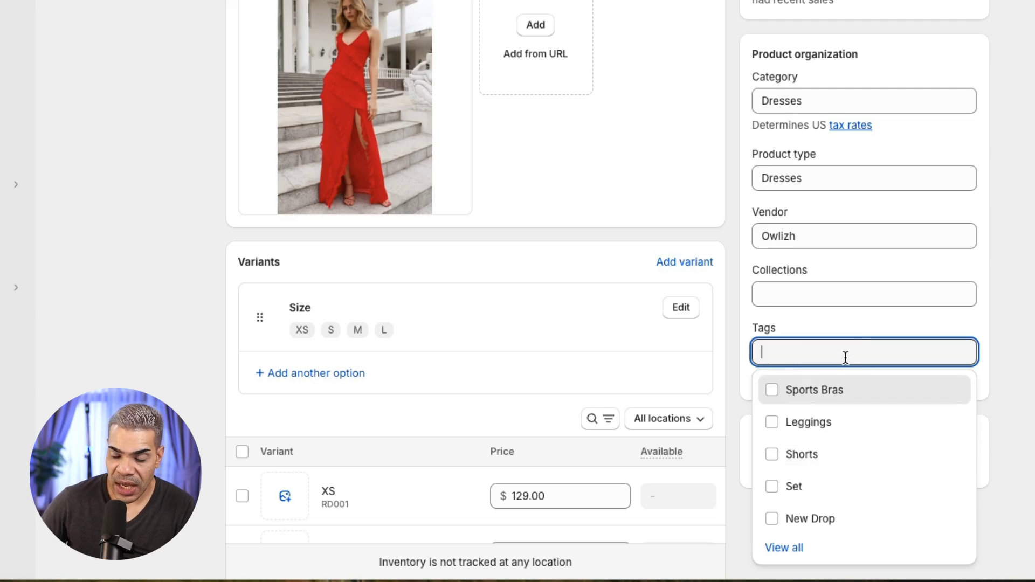
type("Prom")
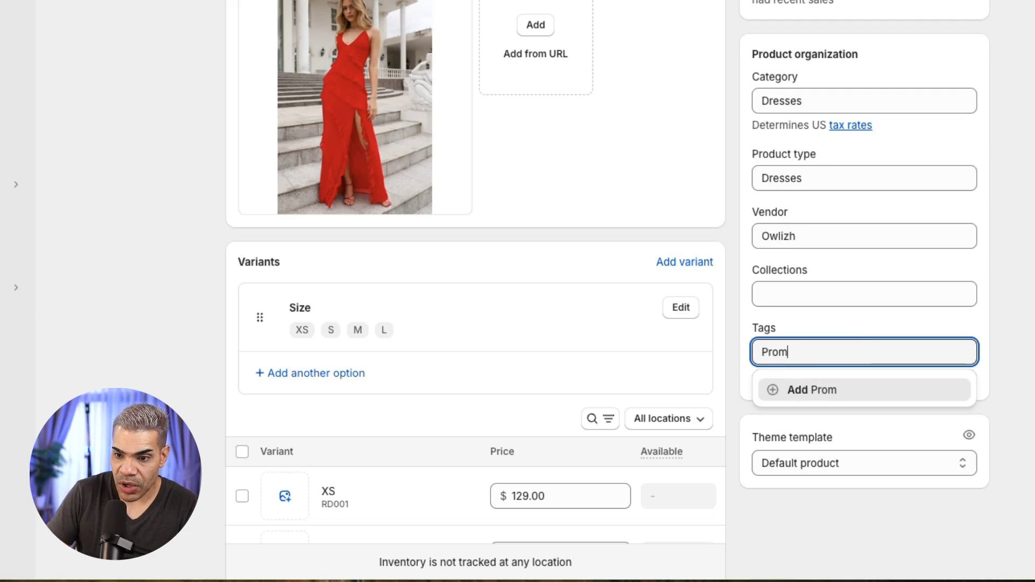
left_click(836, 388)
left_click(1017, 372)
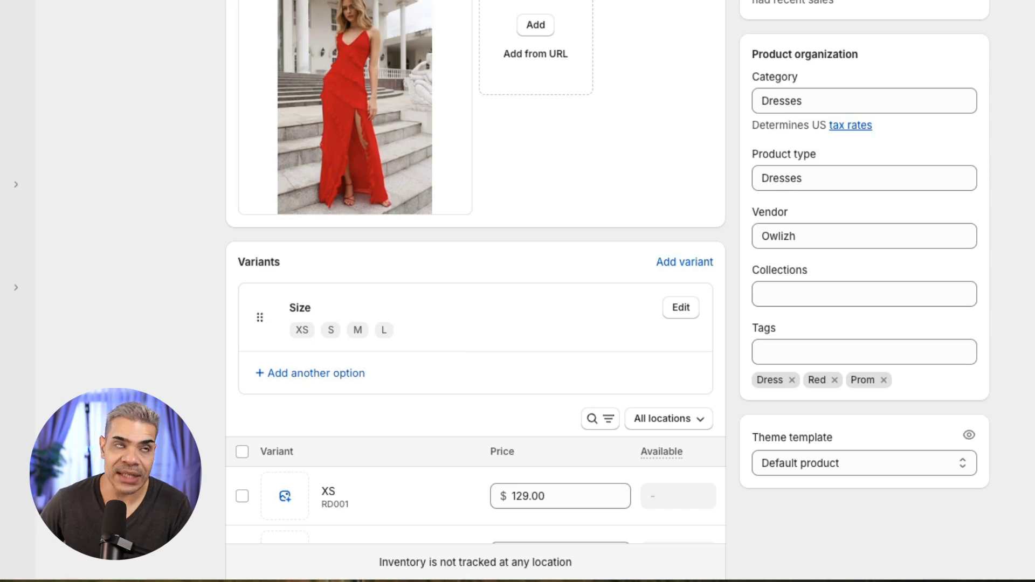
Check the available theme templates, keep Default product, and look over the size variants and their prices
scroll(850, 402, "down", 2)
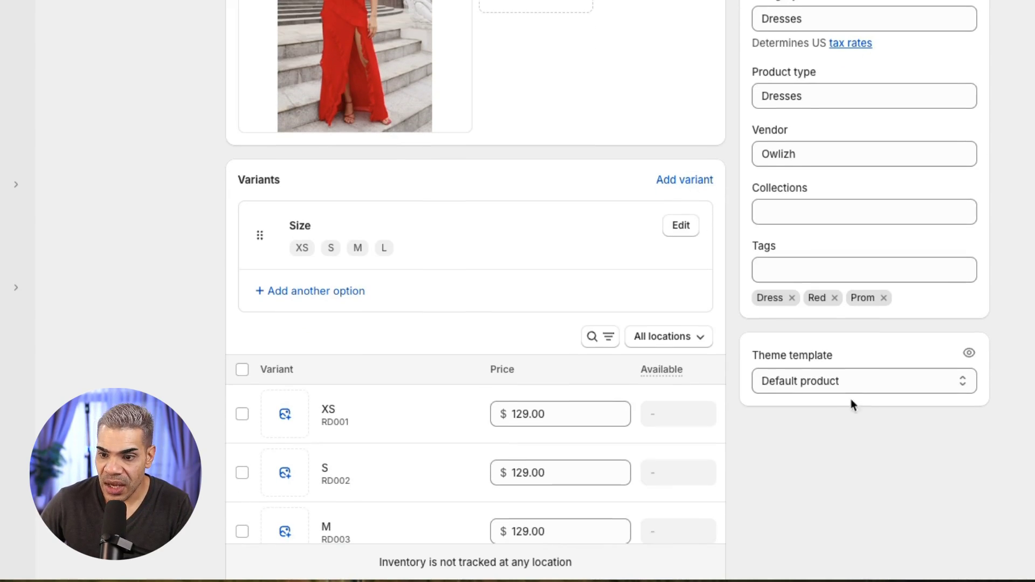
left_click(941, 383)
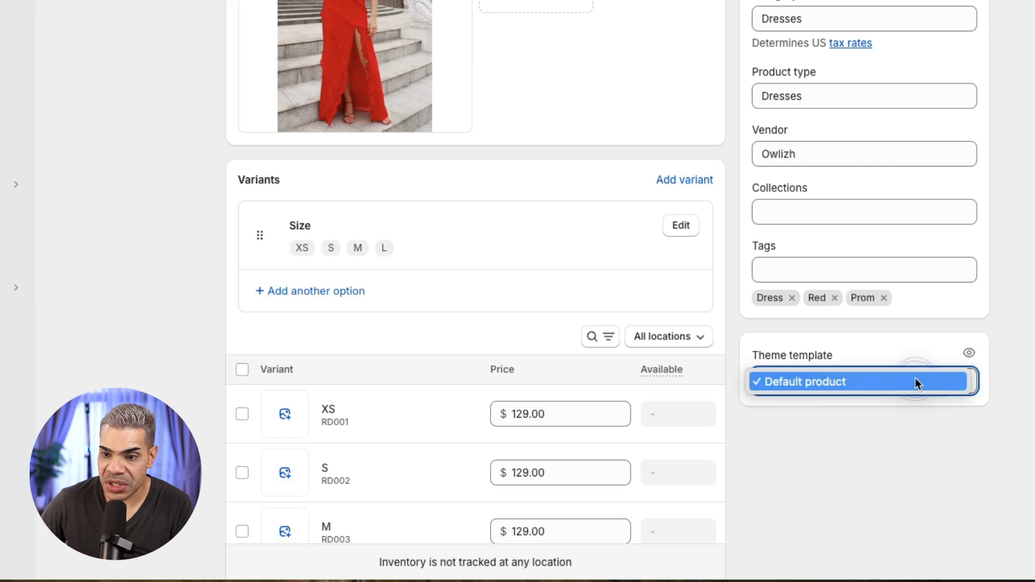
scroll(914, 380, "up", 2)
scroll(517, 291, "down", 4)
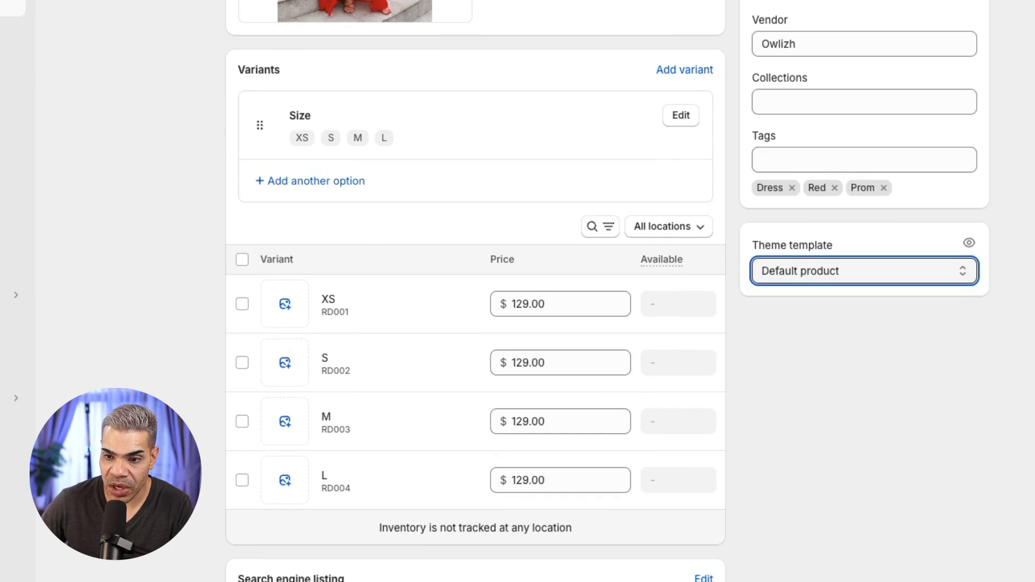
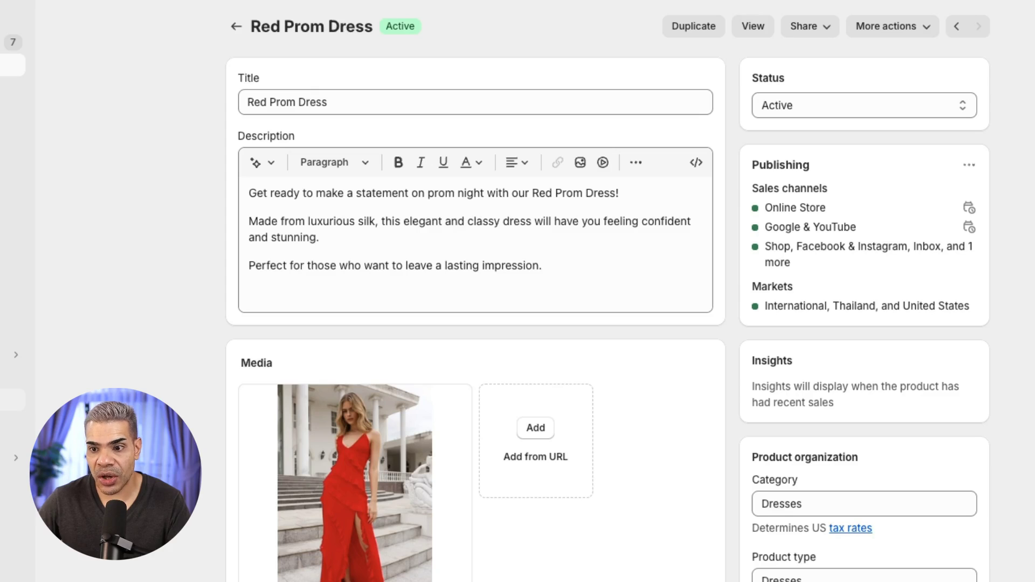
Remove Google & YouTube, Shop, Facebook & Instagram, Inbox and TikTok from the sales channels, keep only Online Store, and save the product
left_click(970, 166)
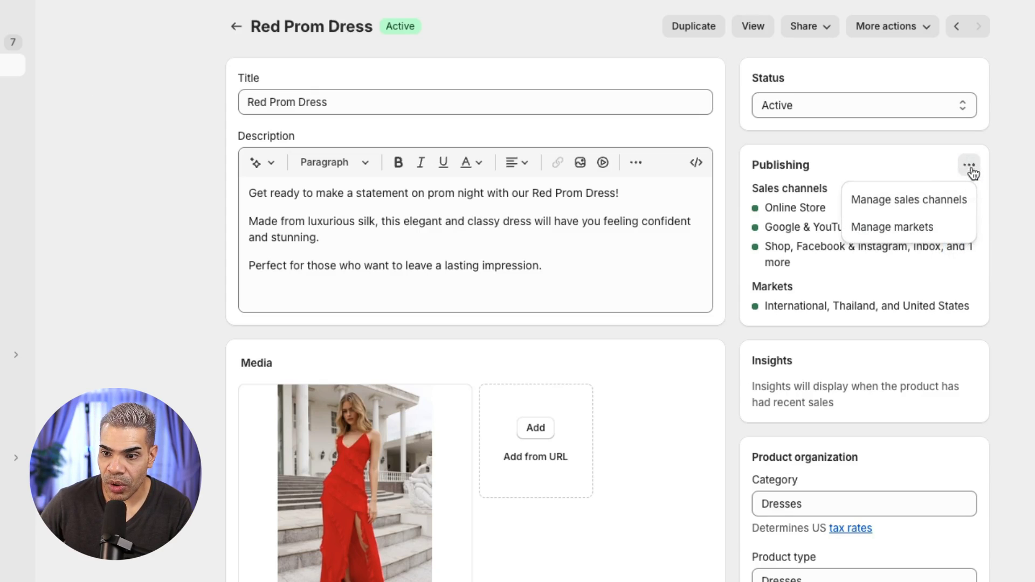
left_click(938, 209)
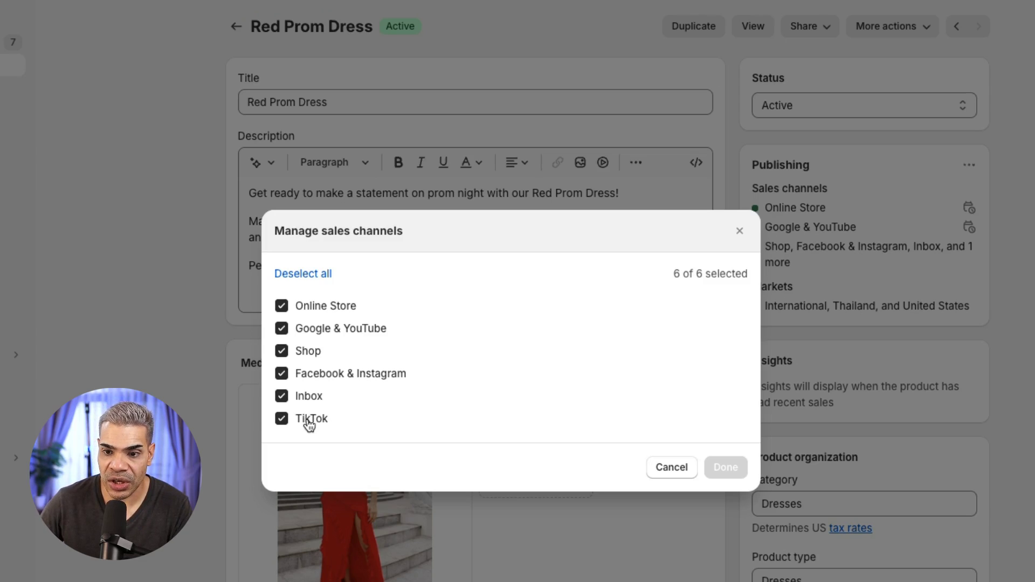
left_click(308, 330)
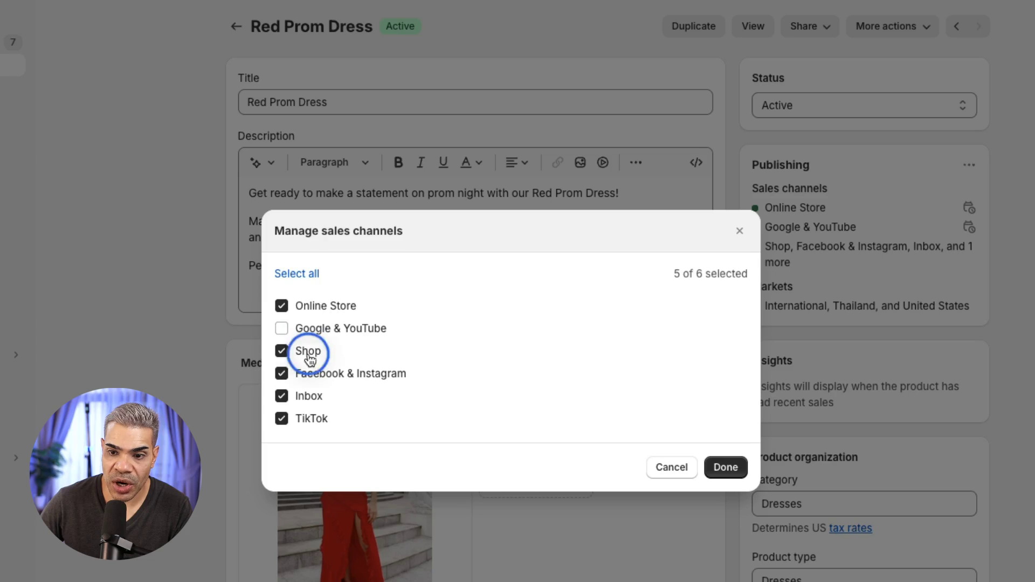
left_click(309, 356)
left_click(310, 372)
left_click(310, 395)
left_click(311, 419)
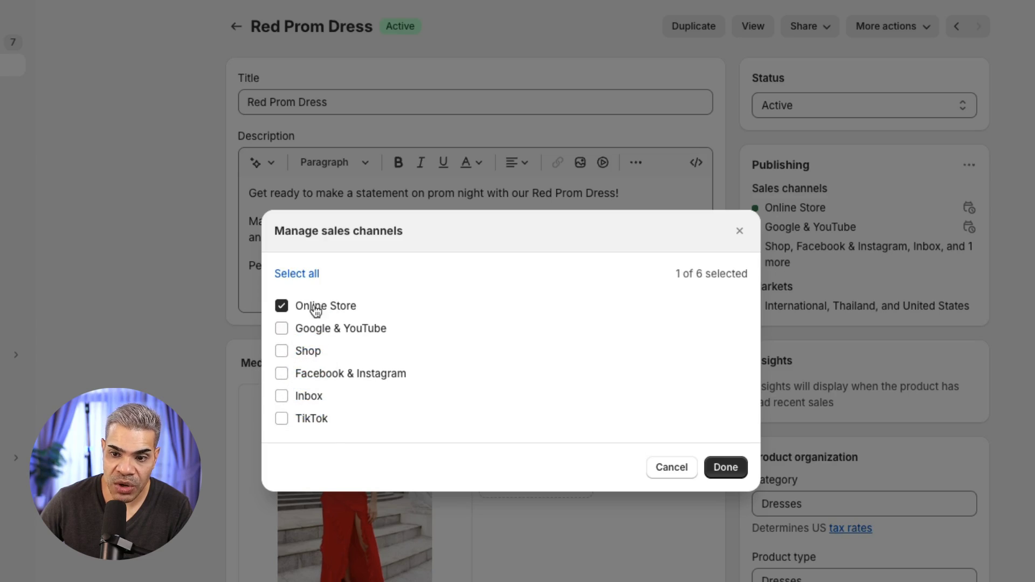
left_click(726, 467)
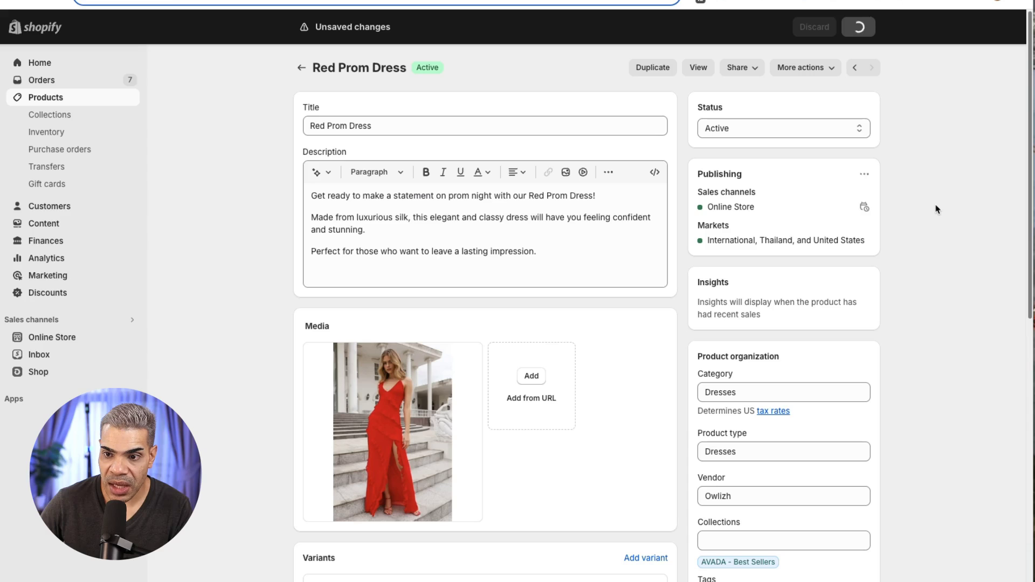
Review the saved product's collections and tags, and open the XS variant to check its pricing and inventory fields
scroll(935, 210, "down", 5)
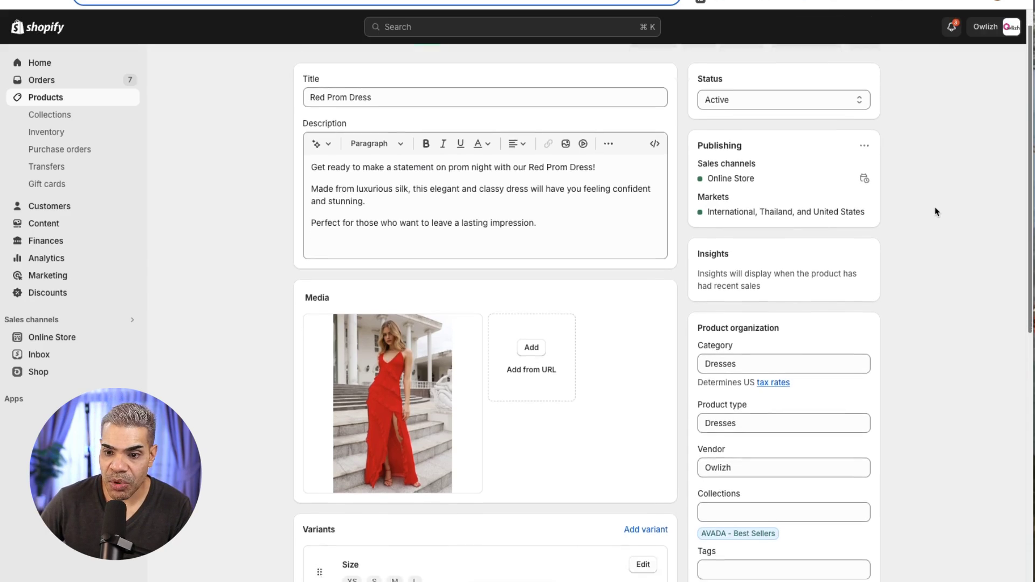
scroll(936, 211, "down", 8)
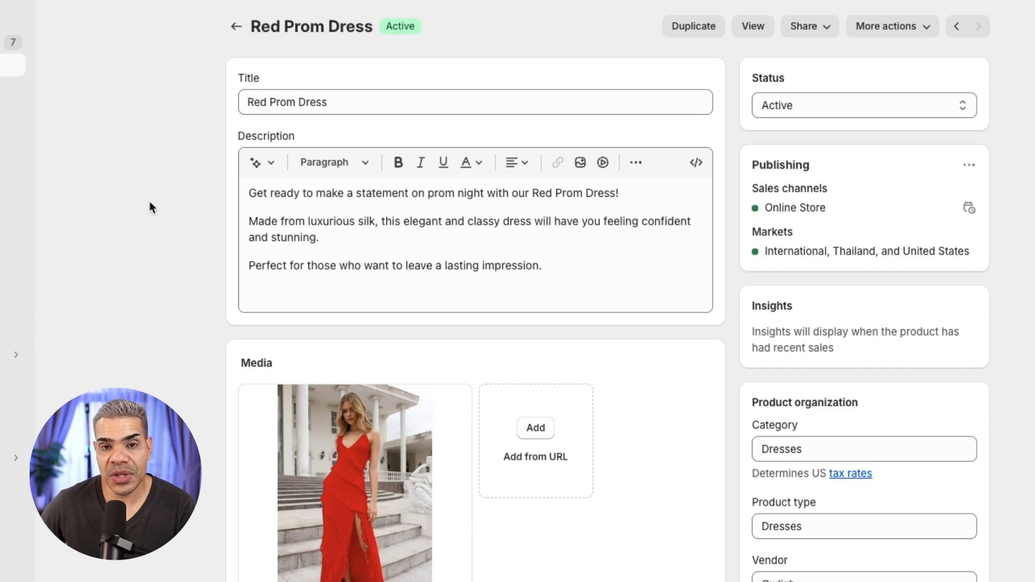
scroll(149, 201, "down", 2)
scroll(149, 202, "down", 5)
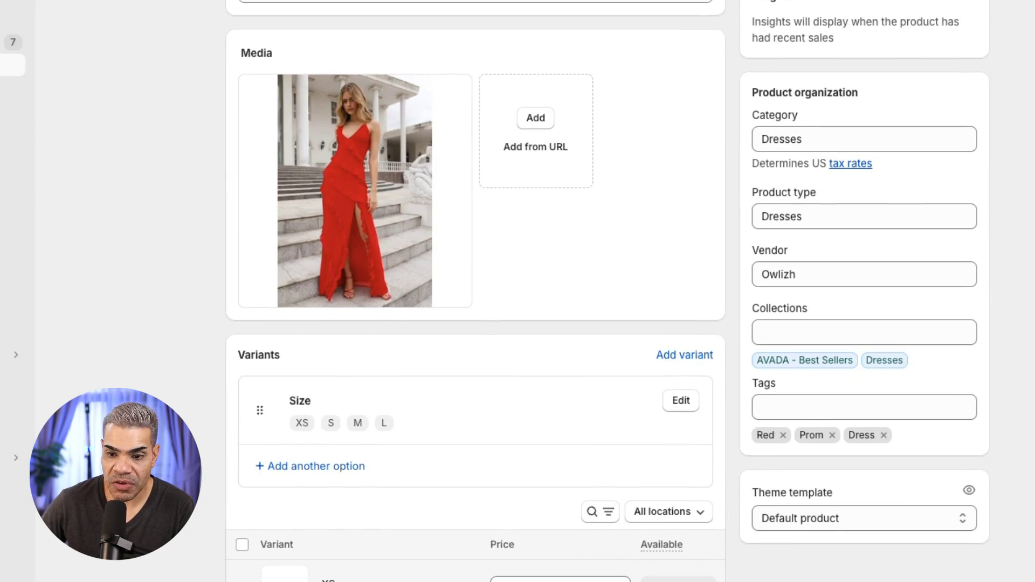
left_click(419, 578)
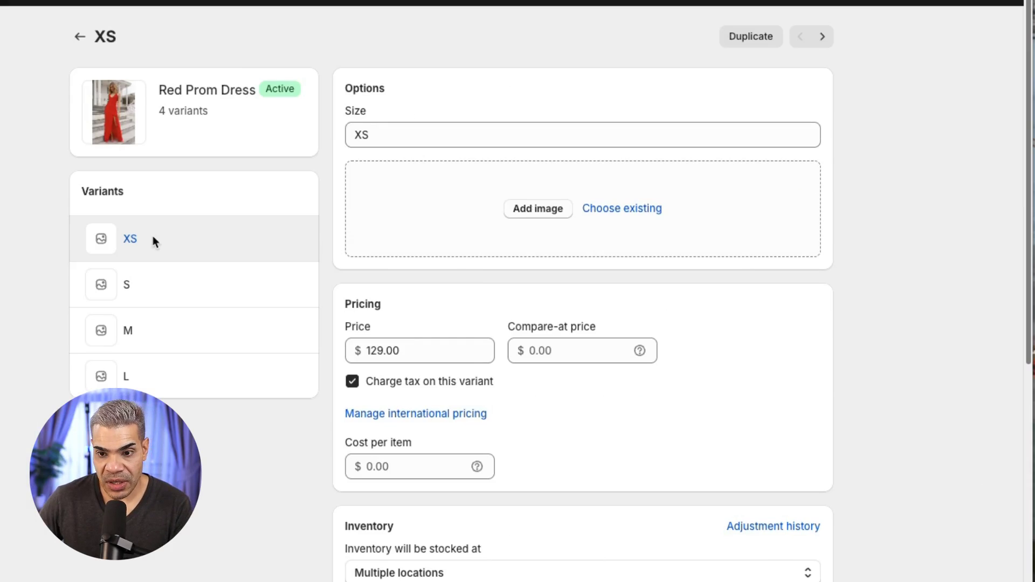
scroll(885, 329, "down", 5)
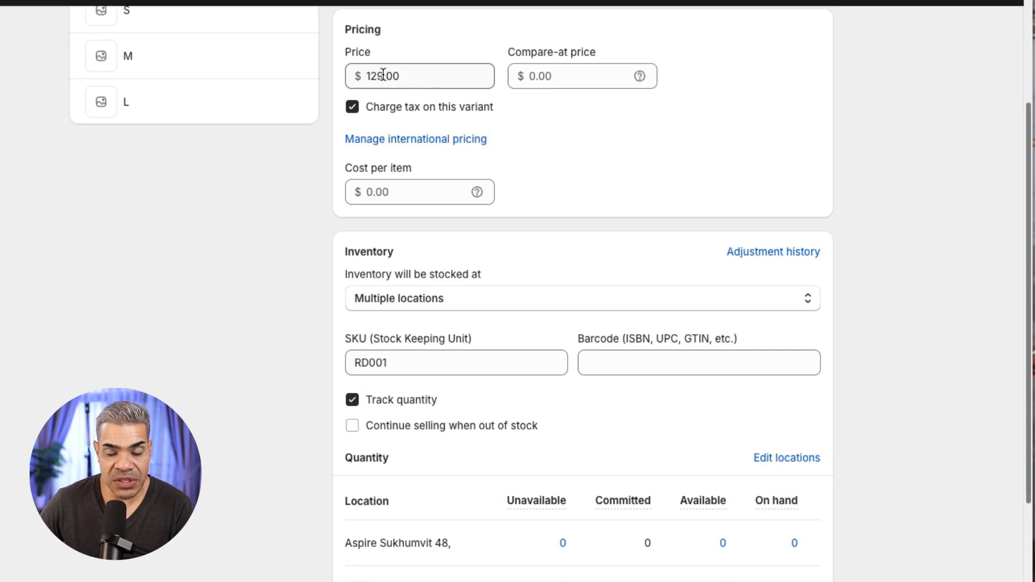
key("Tab")
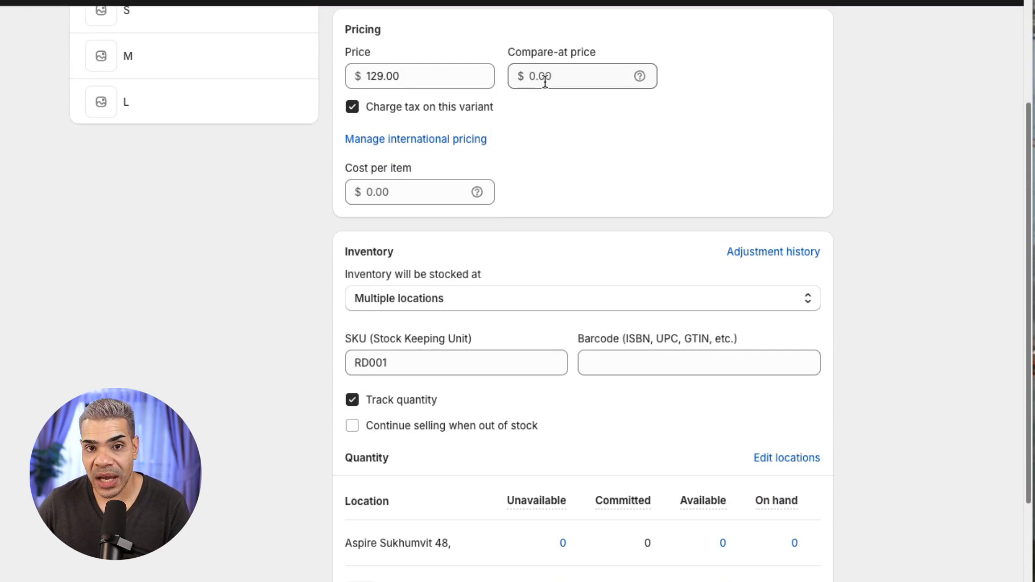
Check which stocking locations are available for the XS variant and keep Multiple locations
left_click(398, 359)
left_click(487, 302)
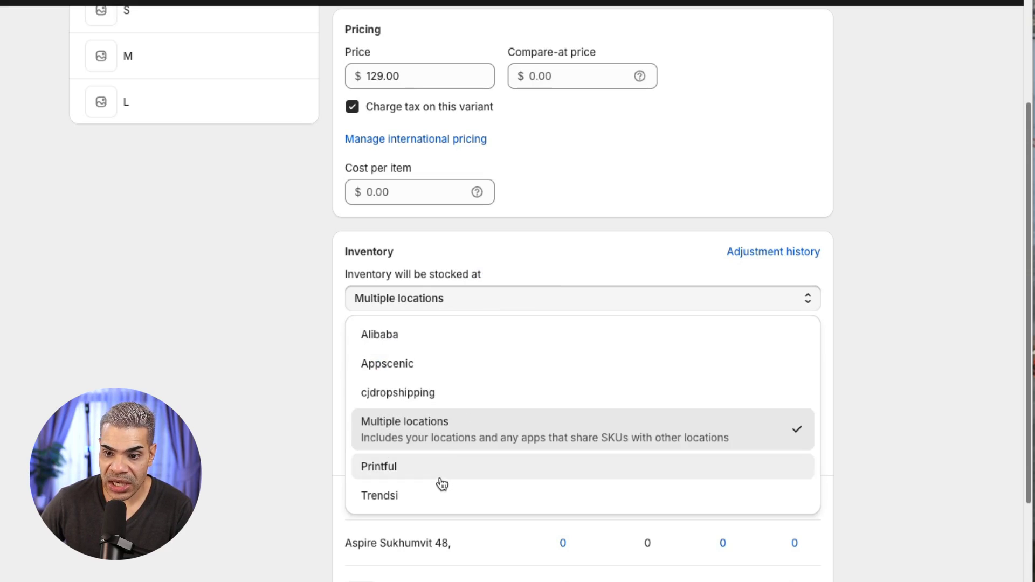
scroll(469, 420, "up", 3)
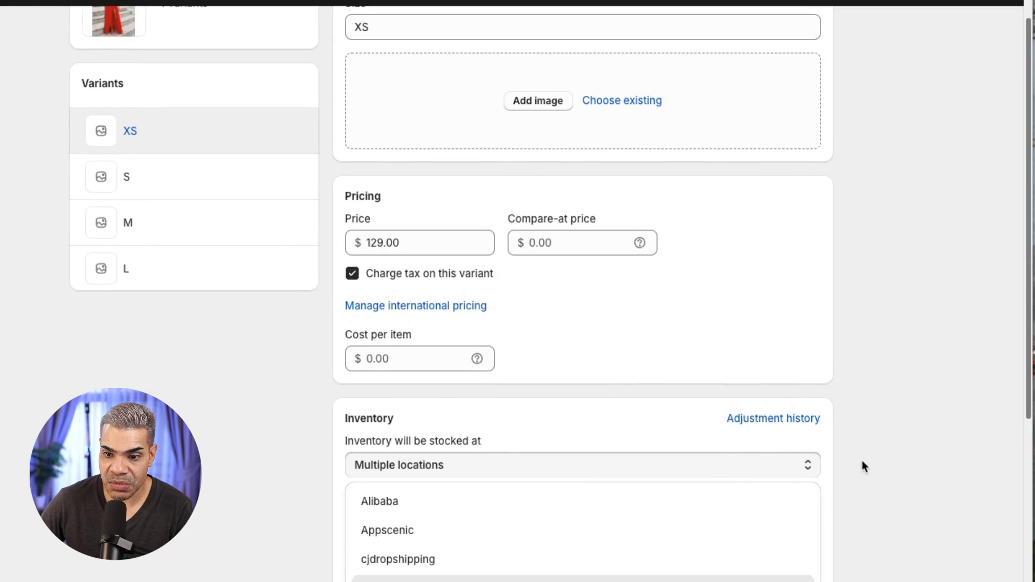
left_click(908, 511)
Adjust the XS variant's on-hand quantity by 3 at the store's own location, keeping the Correction (default) reason, and save it
scroll(904, 446, "down", 1)
scroll(904, 447, "down", 6)
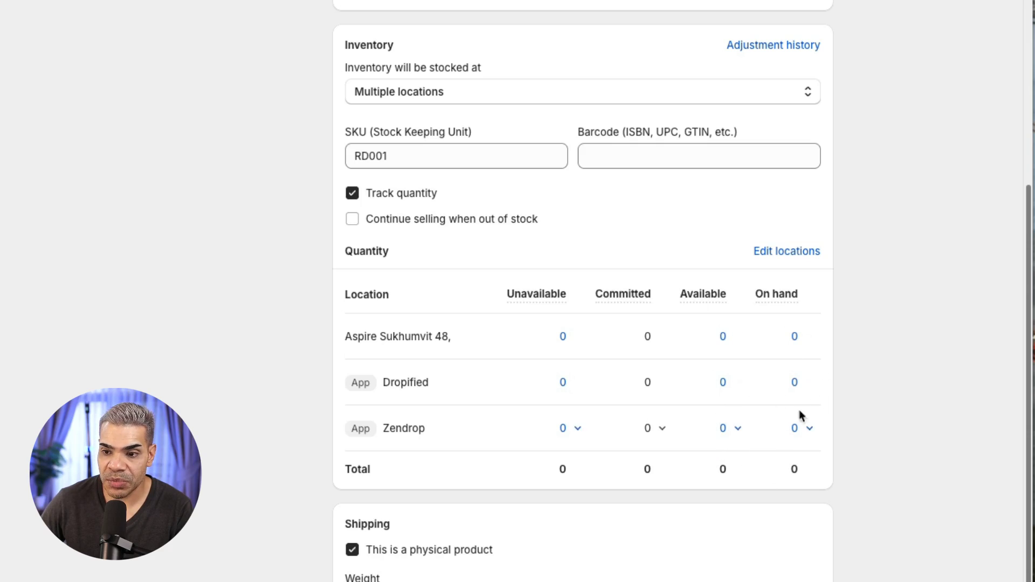
left_click(806, 347)
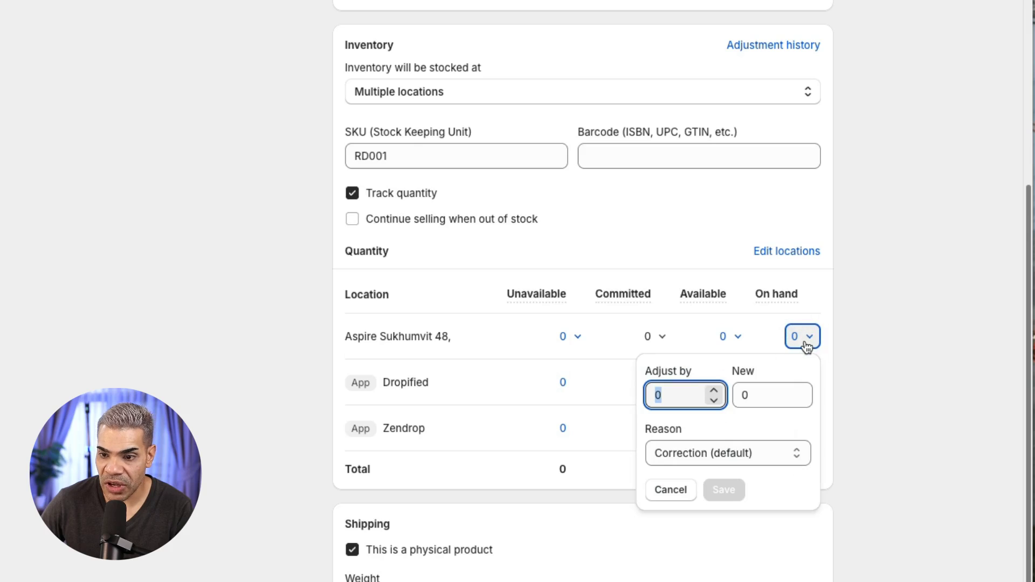
left_click(715, 390)
left_click(715, 391)
left_click(715, 390)
left_click(723, 490)
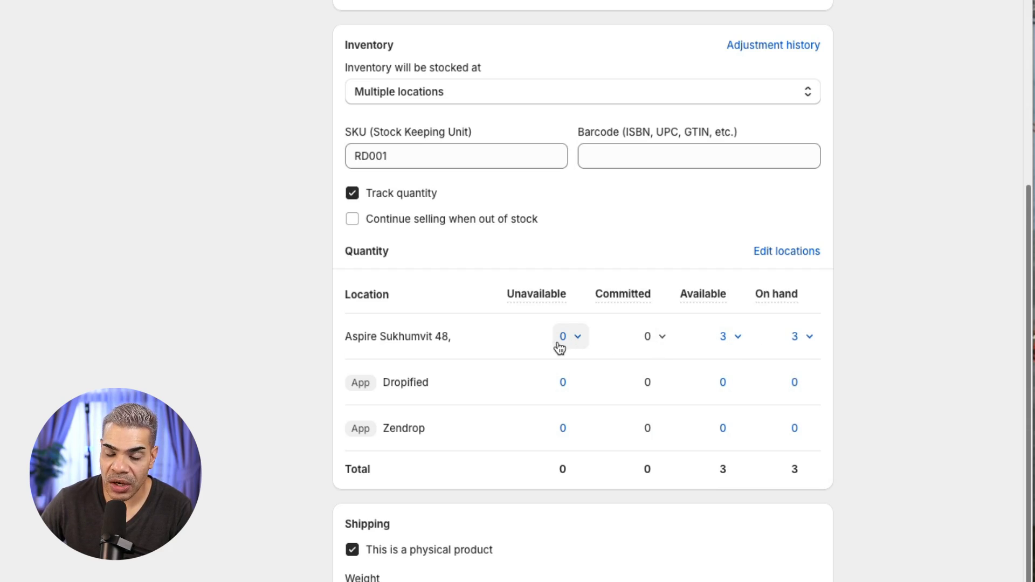
Switch to the S variant, adjust its on-hand quantity by 3 at the store's own location, and save it
scroll(560, 347, "up", 6)
scroll(560, 348, "up", 3)
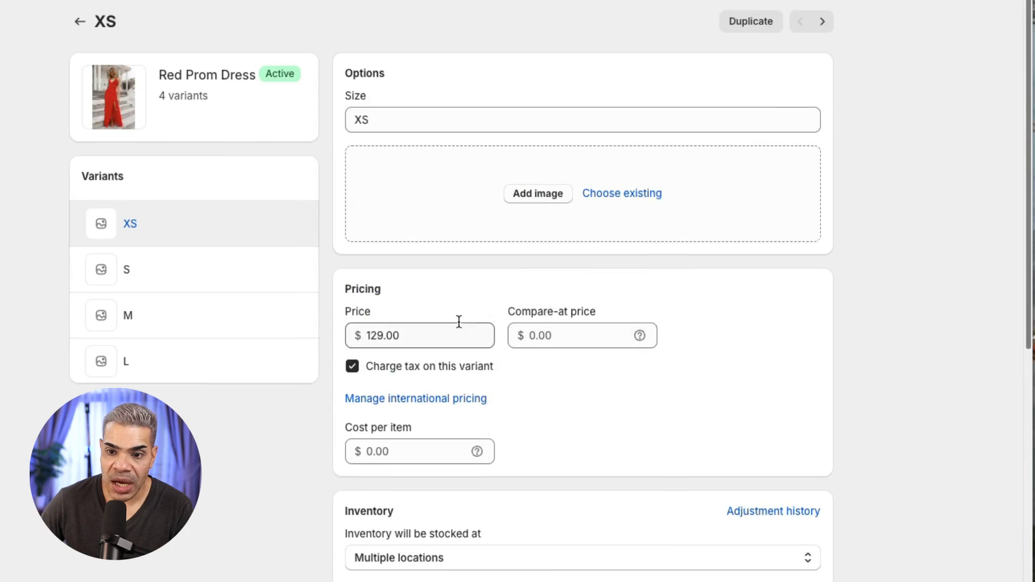
left_click(229, 280)
scroll(656, 372, "down", 9)
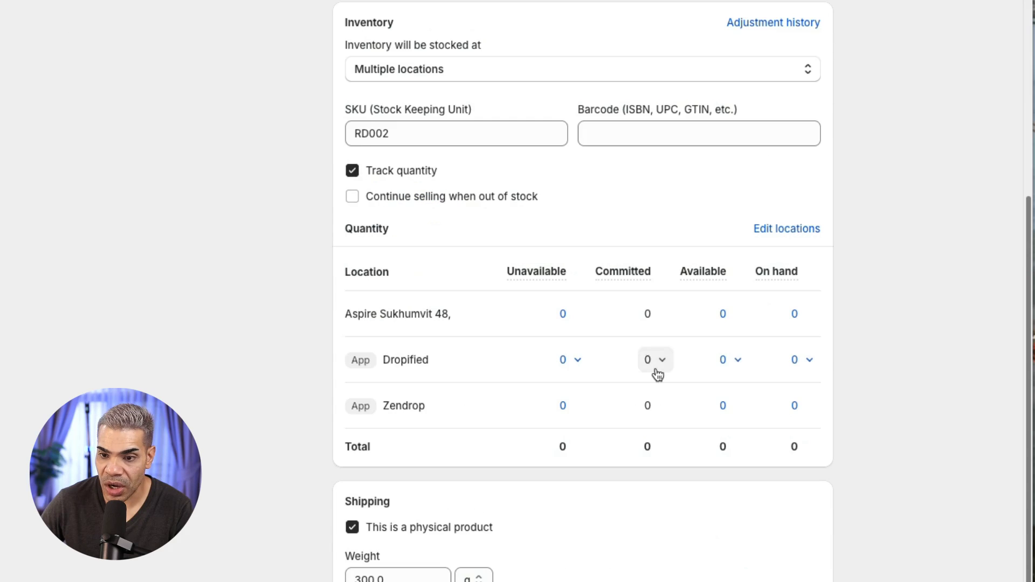
scroll(789, 329, "up", 9)
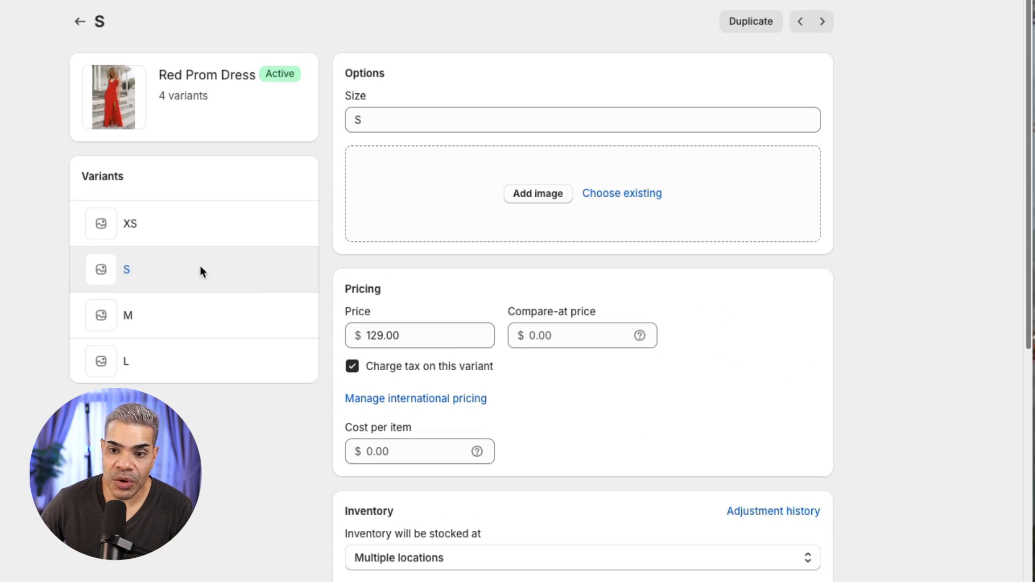
scroll(642, 407, "down", 11)
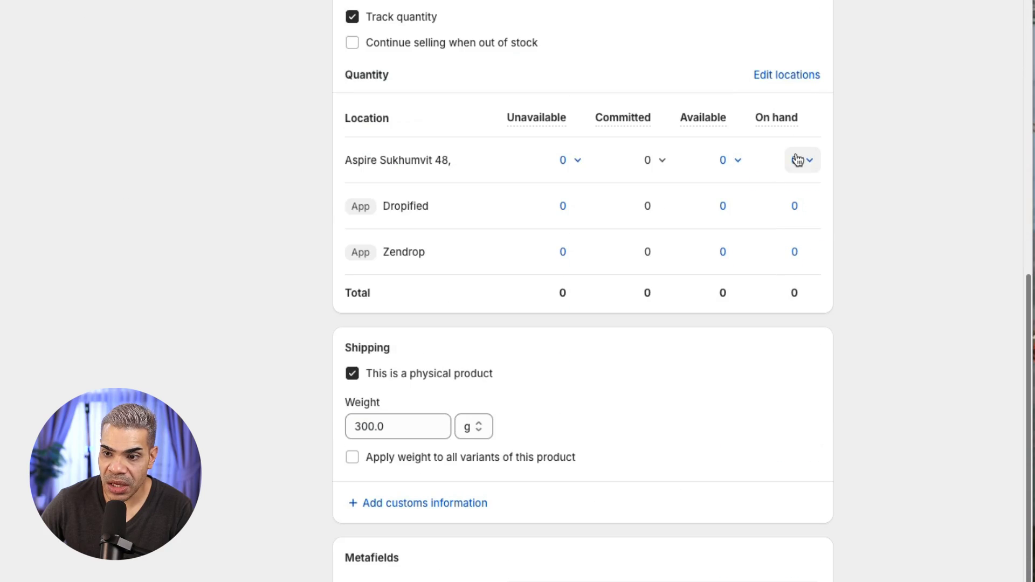
left_click(801, 162)
left_click(717, 215)
left_click(716, 215)
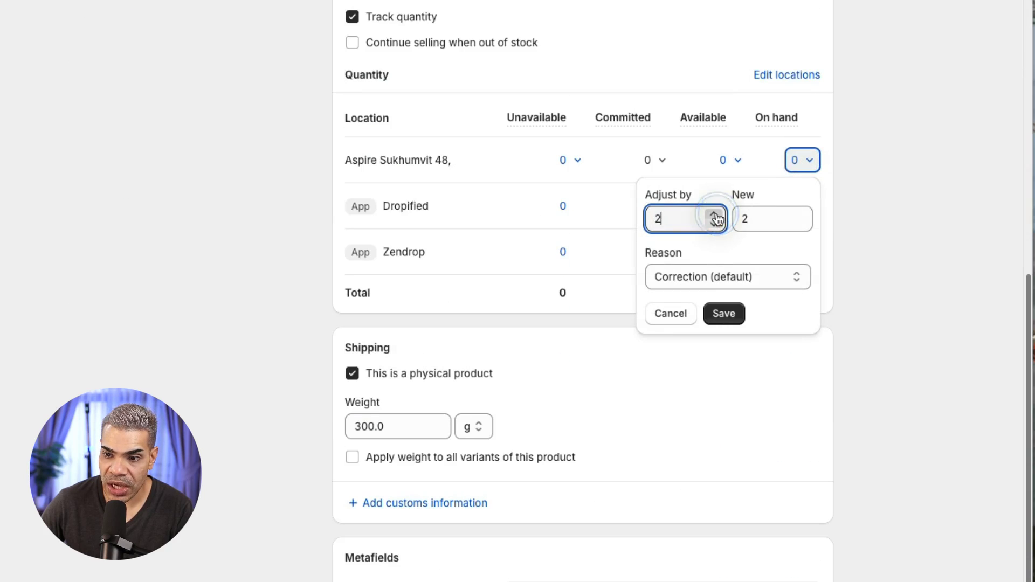
left_click(716, 215)
left_click(724, 313)
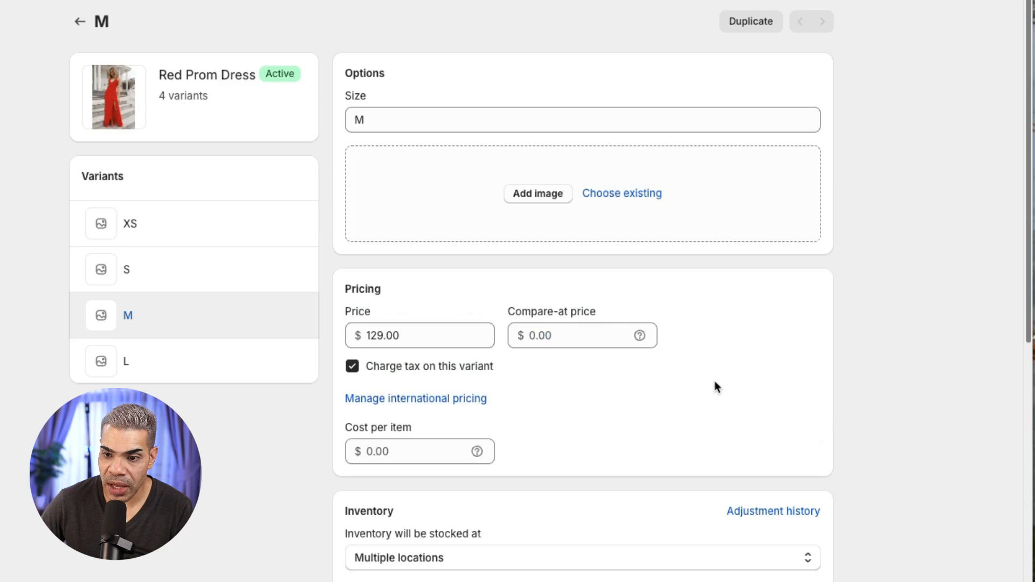
Switch to the L variant, set its on-hand quantity to 3 at the store's own location, and review its shipping details
left_click(215, 356)
scroll(701, 270, "down", 11)
left_click(801, 158)
type("3")
key("Return")
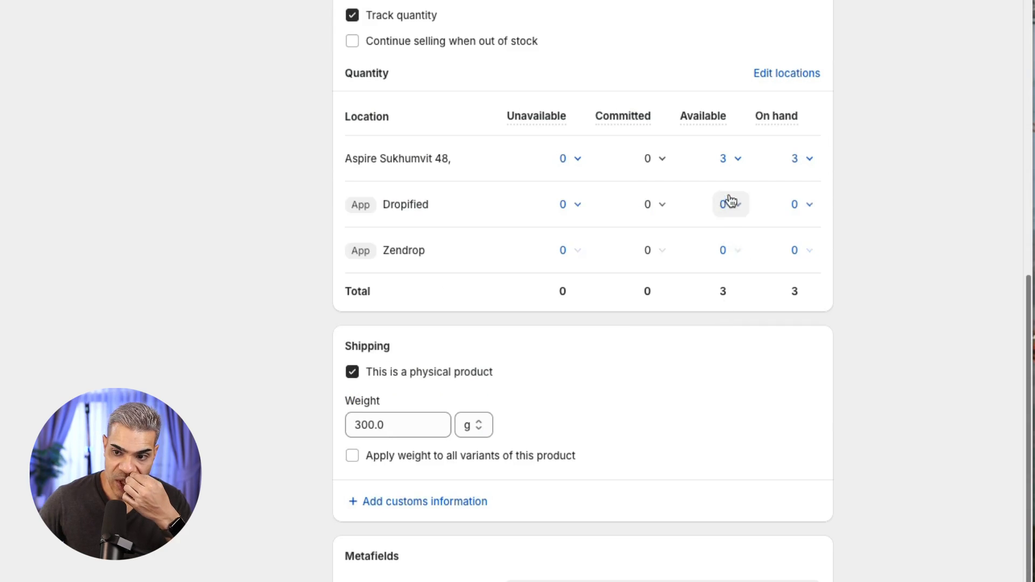
scroll(860, 243, "down", 3)
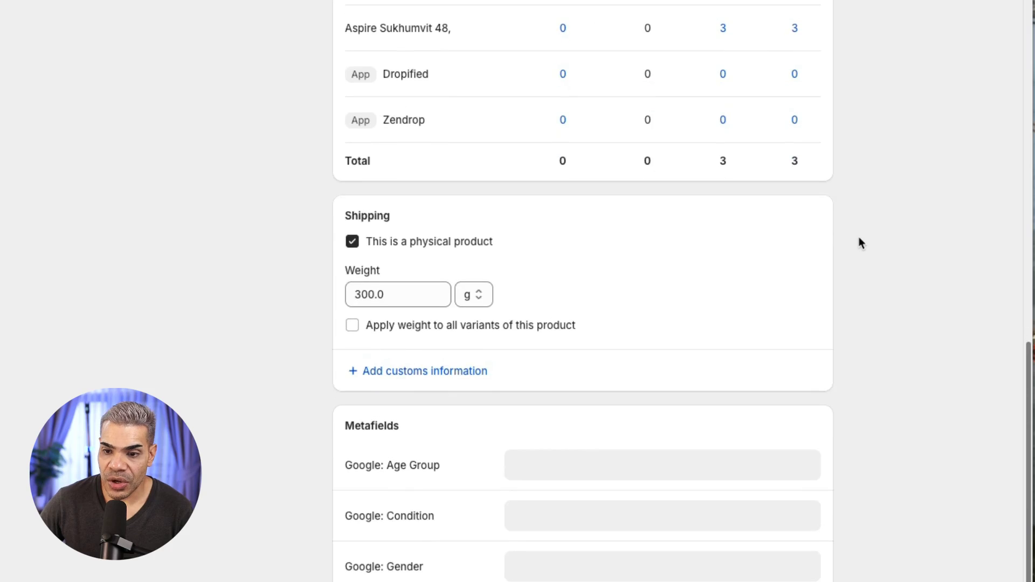
scroll(861, 243, "up", 15)
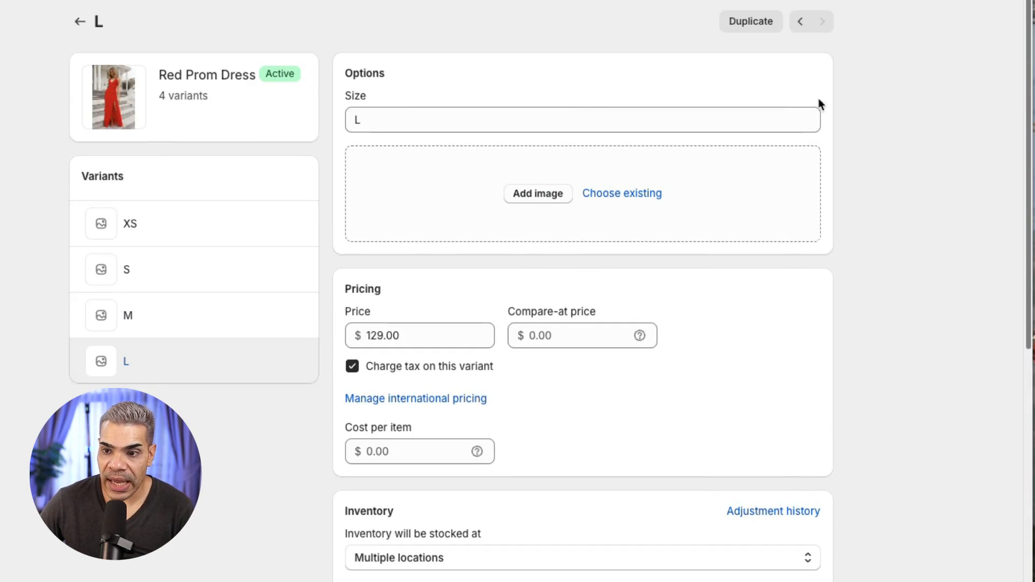
Return to the product and bulk edit all four size variants to an available quantity of 5 at the store's own location
left_click(79, 23)
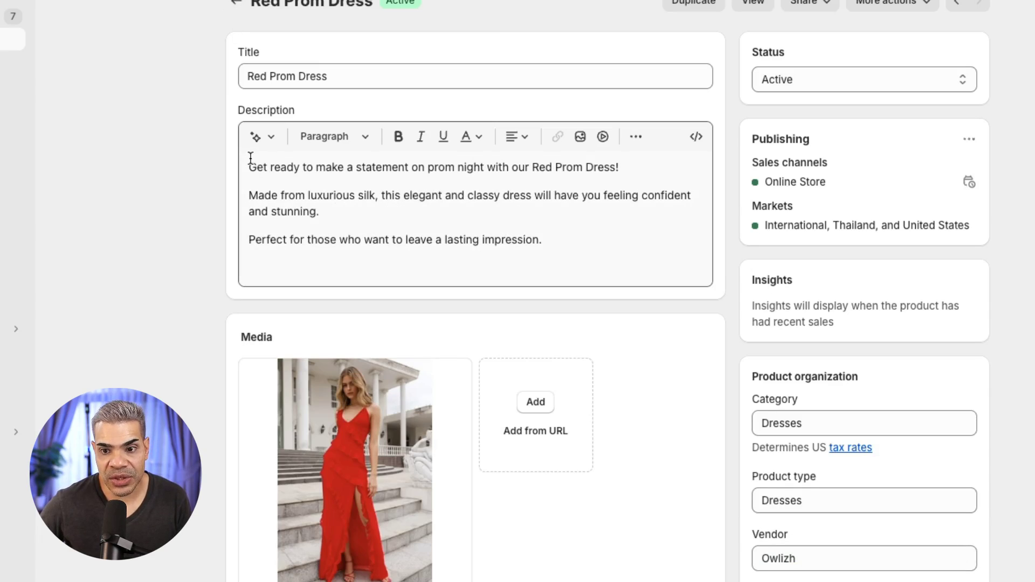
scroll(196, 202, "down", 4)
scroll(197, 202, "down", 4)
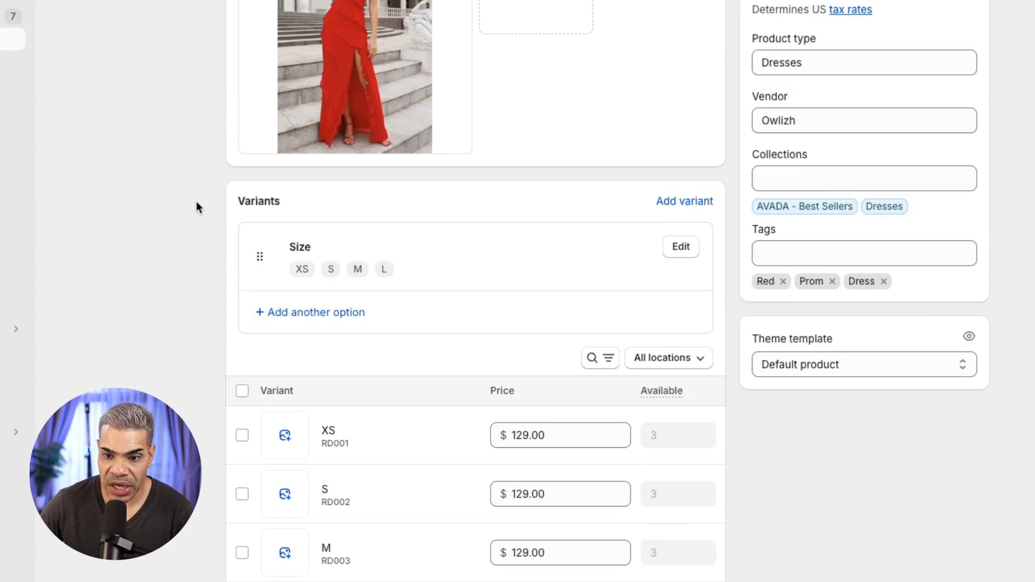
scroll(196, 202, "down", 1)
left_click(242, 356)
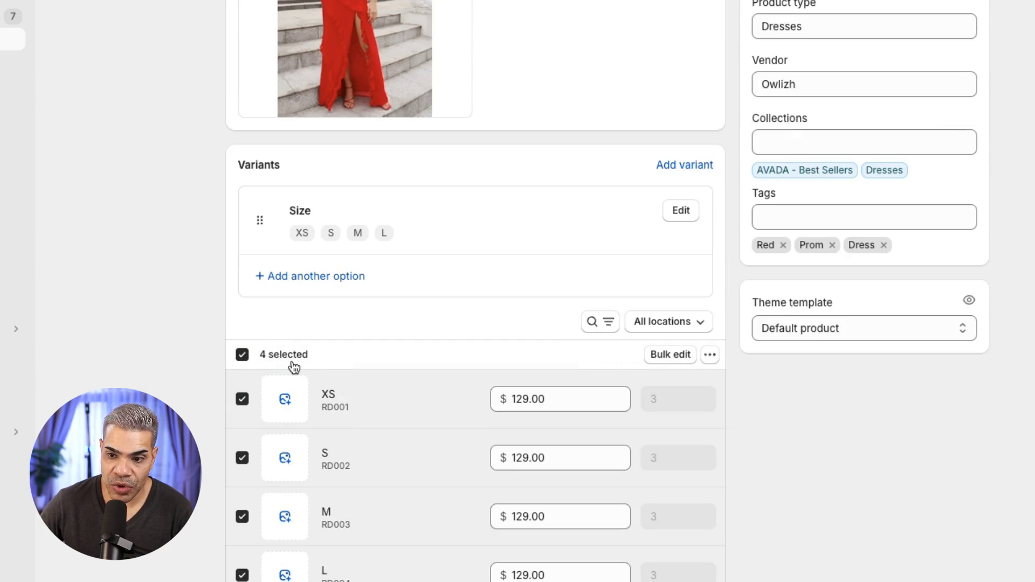
left_click(709, 358)
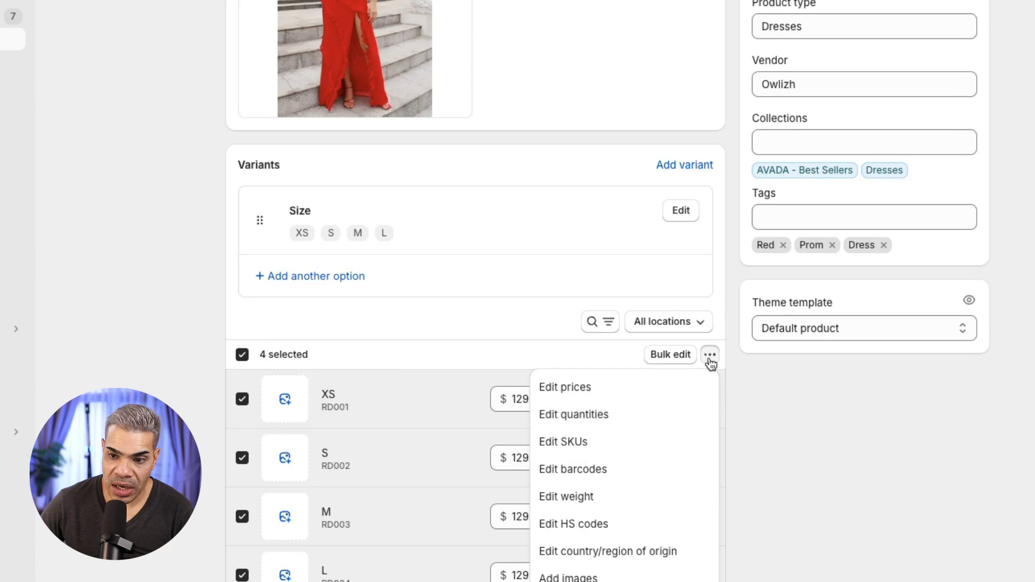
left_click(599, 416)
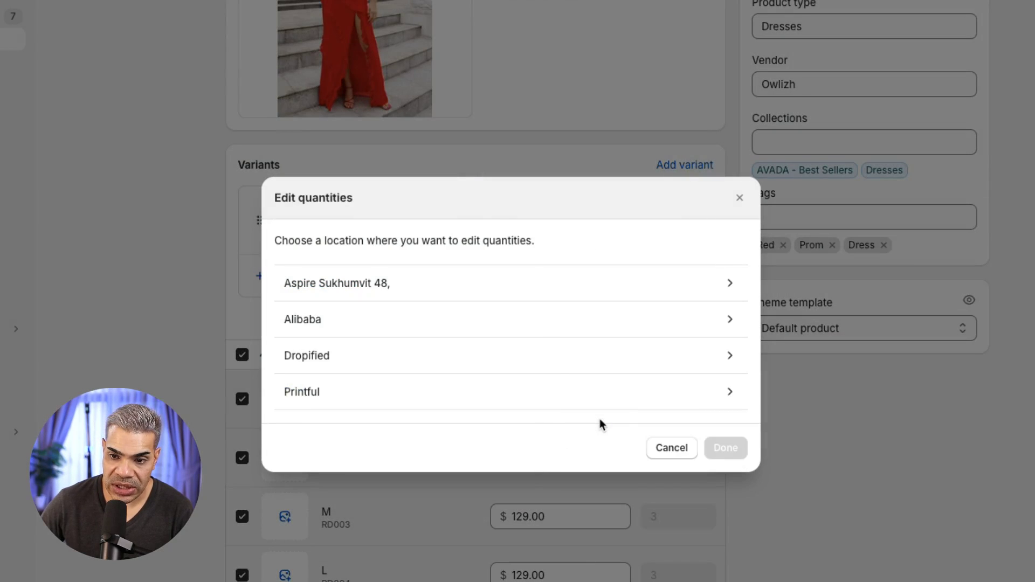
left_click(727, 292)
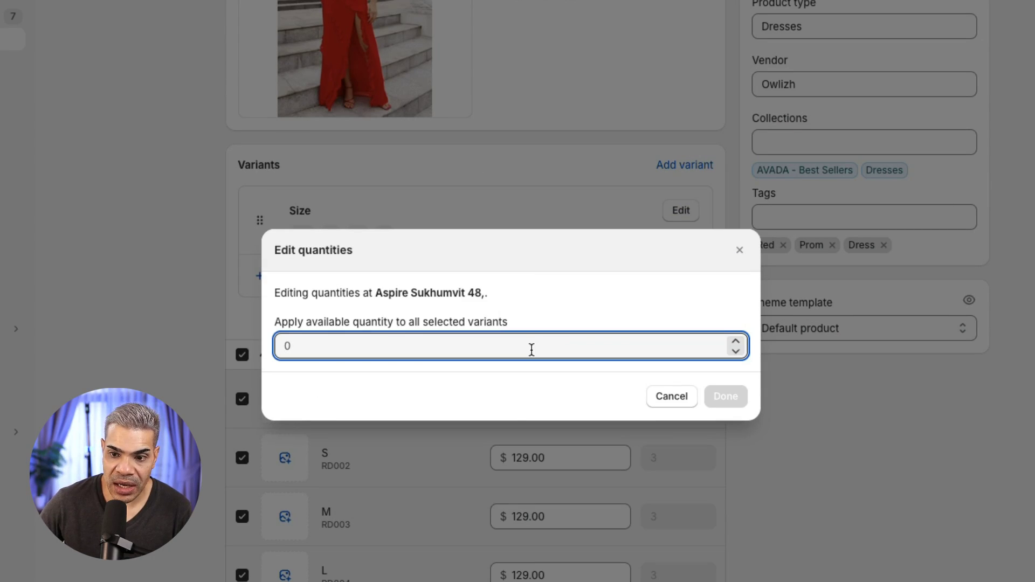
left_click(458, 349)
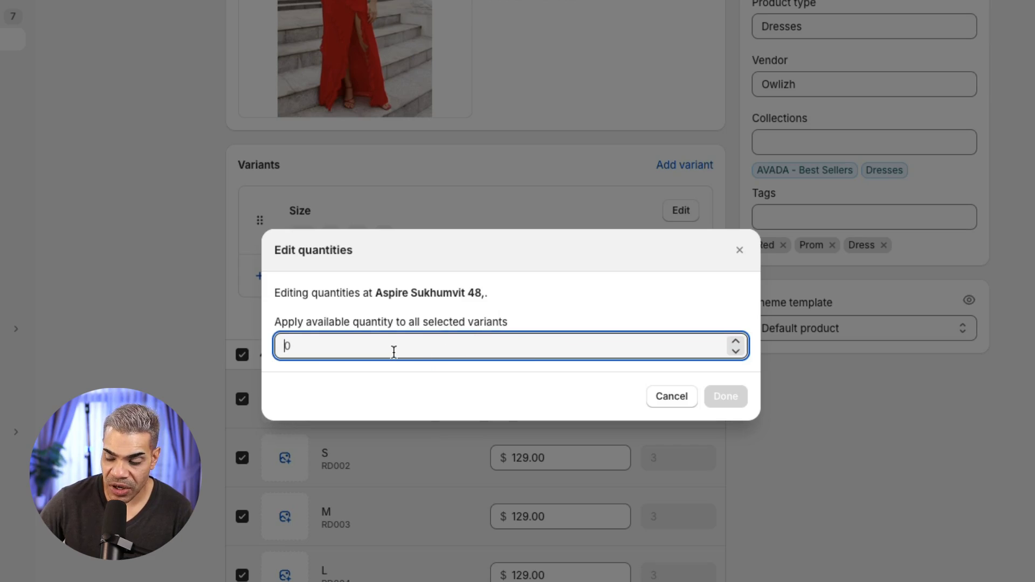
type("5")
left_click(726, 403)
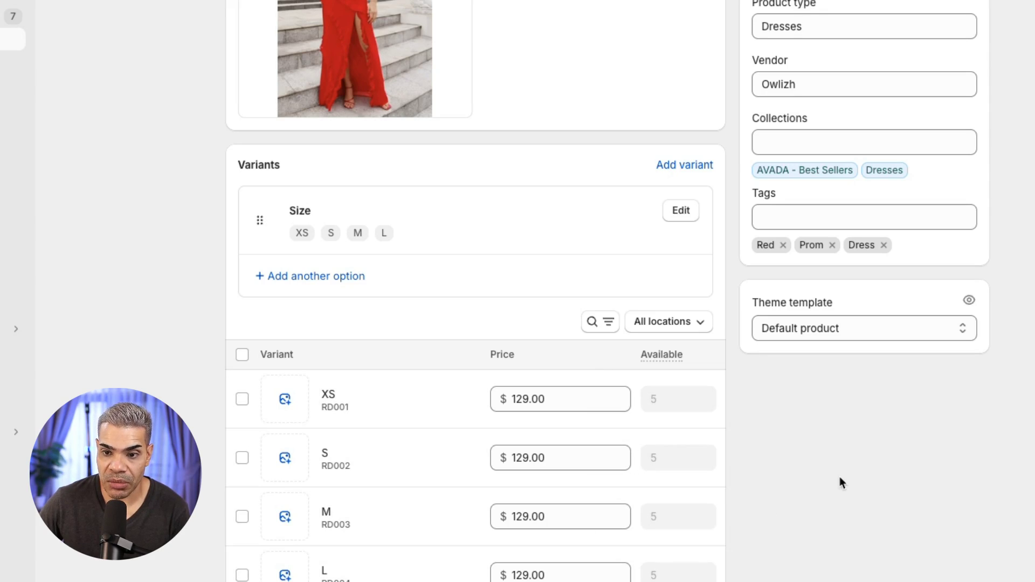
Go to the store's inventory list and find the Red Prom Dress variants
scroll(839, 477, "up", 3)
scroll(839, 473, "up", 5)
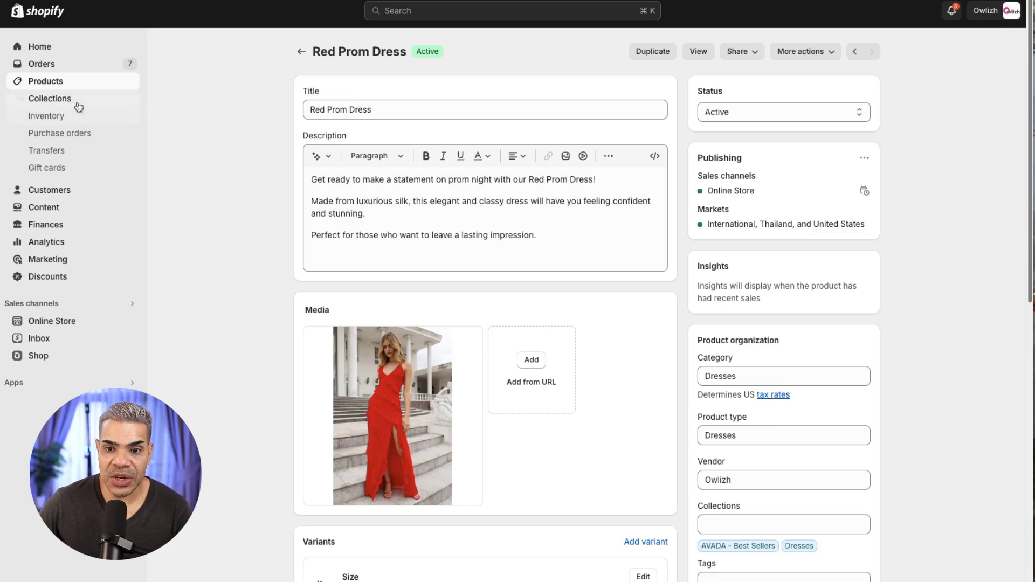
left_click(59, 117)
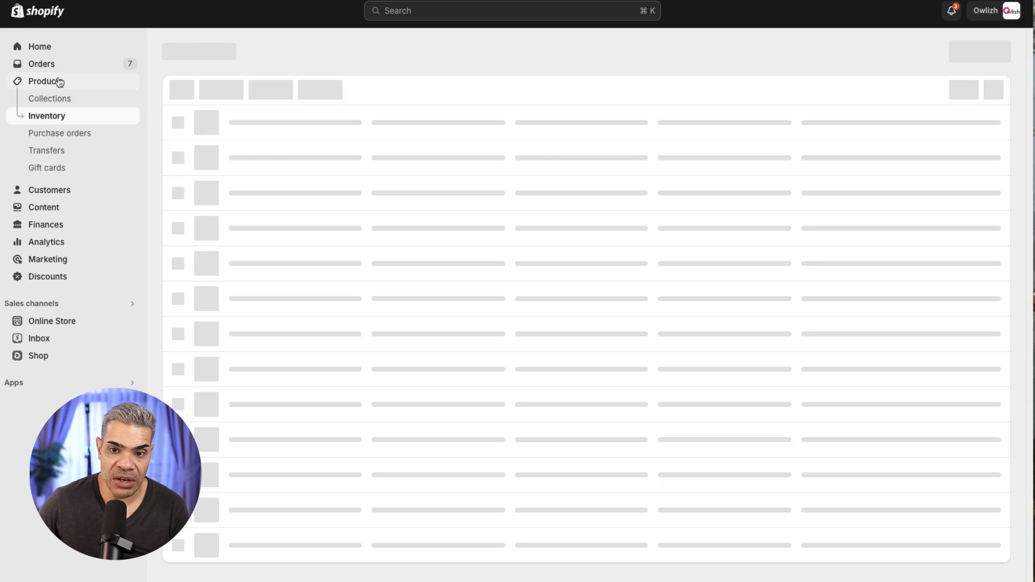
scroll(261, 263, "down", 3)
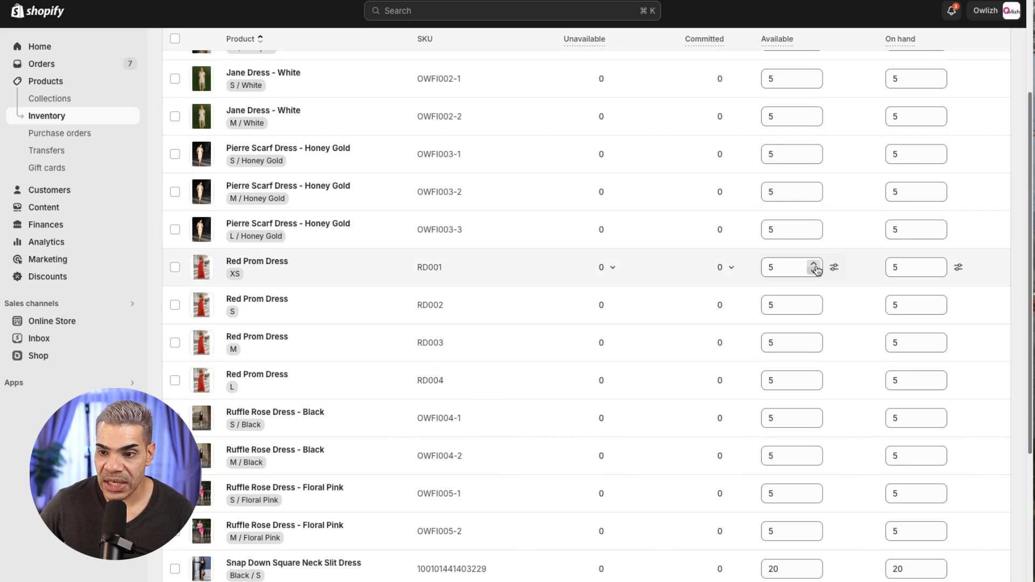
Lower the Red Prom Dress XS available quantity to 3, and raise it back to 5
left_click(813, 271)
left_click(814, 271)
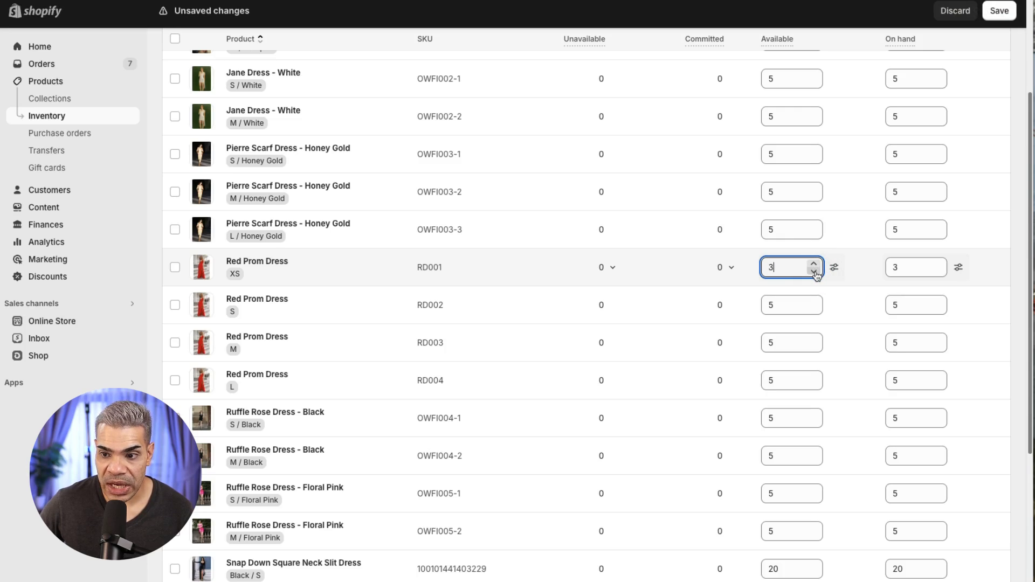
left_click(813, 263)
left_click(813, 263)
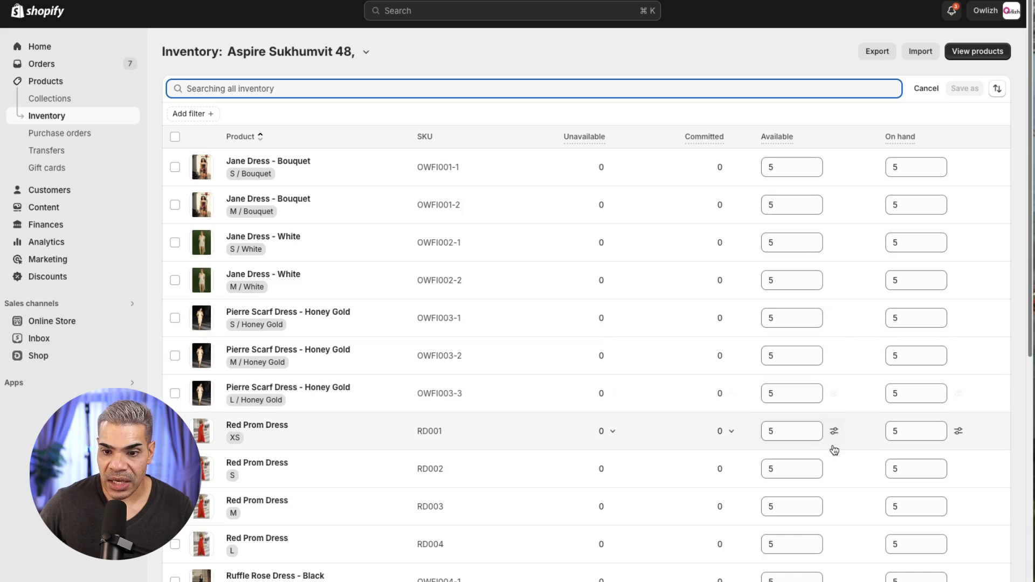
Check the Red Prom Dress XS quantity adjustment options, select that variant, and view the inventory locations without switching
left_click(835, 431)
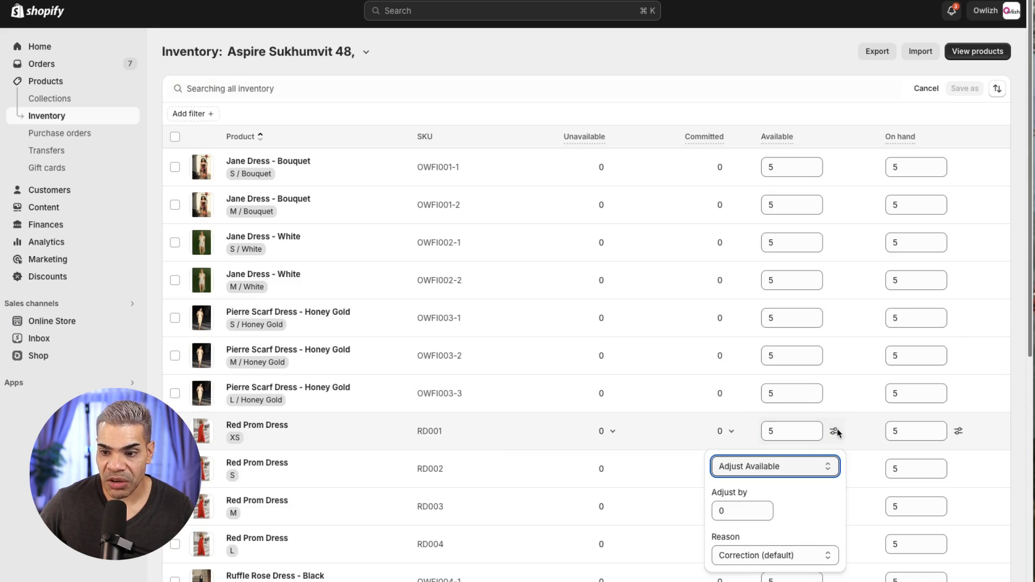
left_click(874, 431)
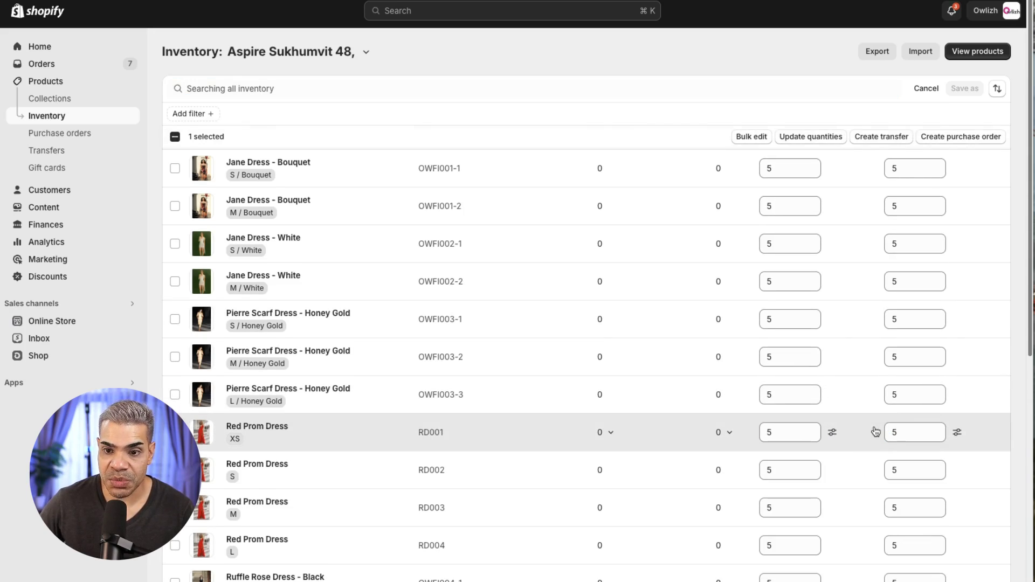
left_click(364, 54)
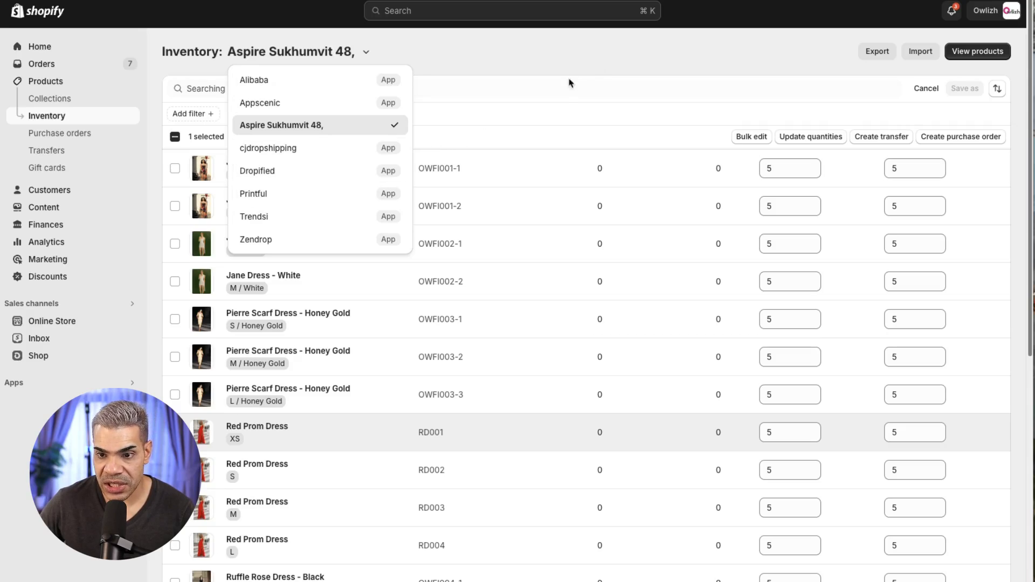
left_click(582, 63)
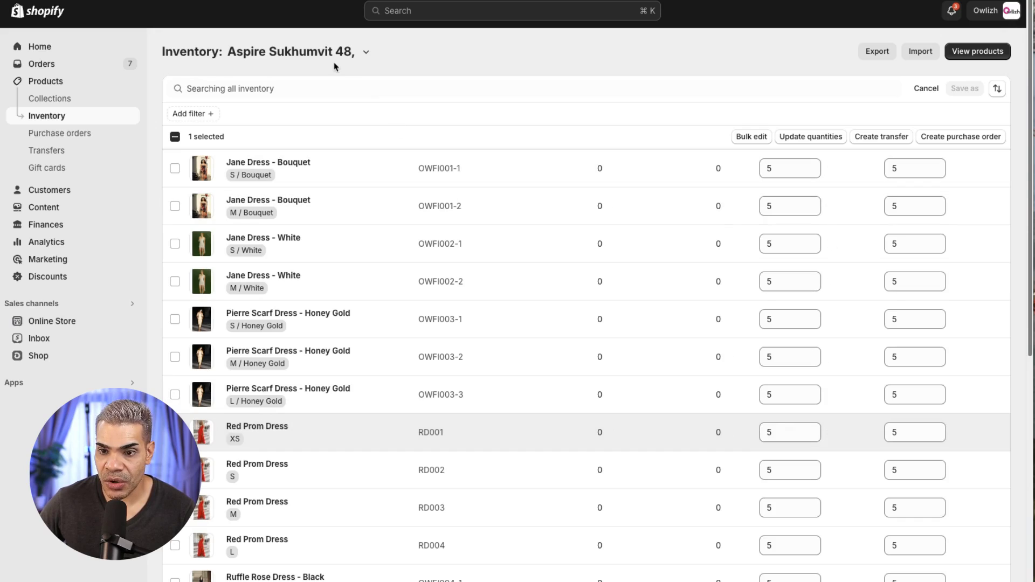
Draft a transfer of one Red Prom Dress XS with the store's own location as origin, and check the destination choices
left_click(895, 138)
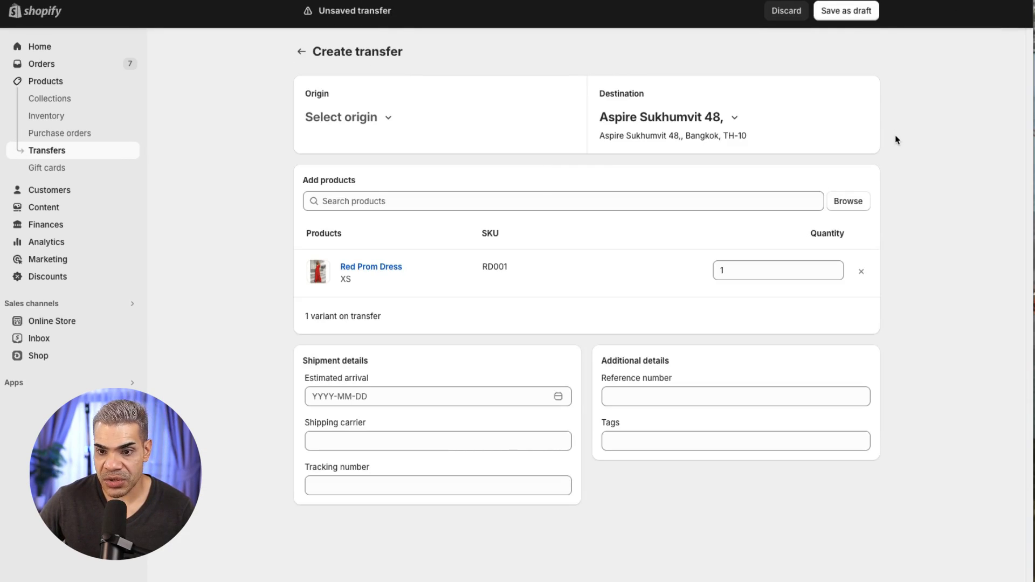
left_click(389, 117)
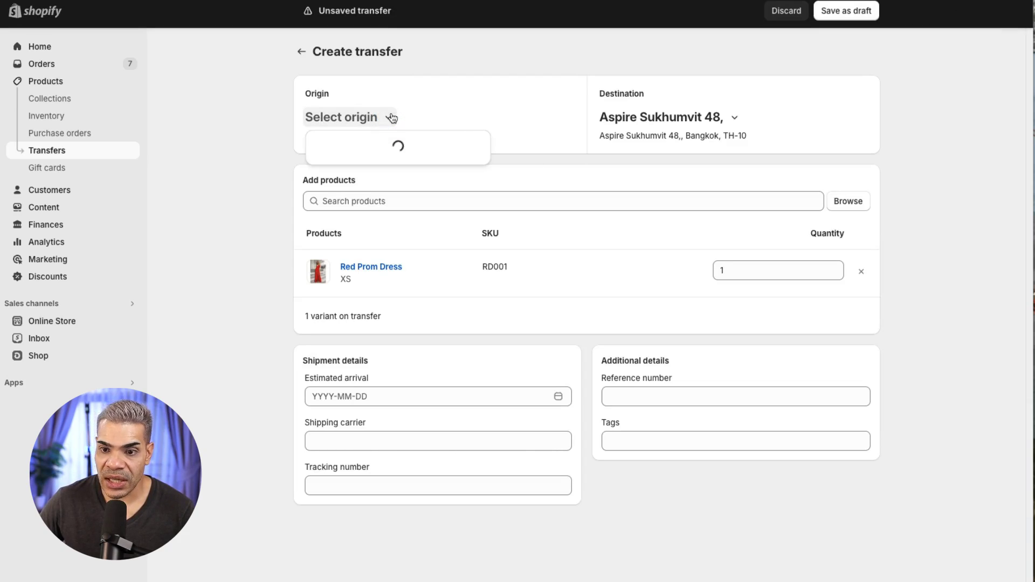
left_click(393, 144)
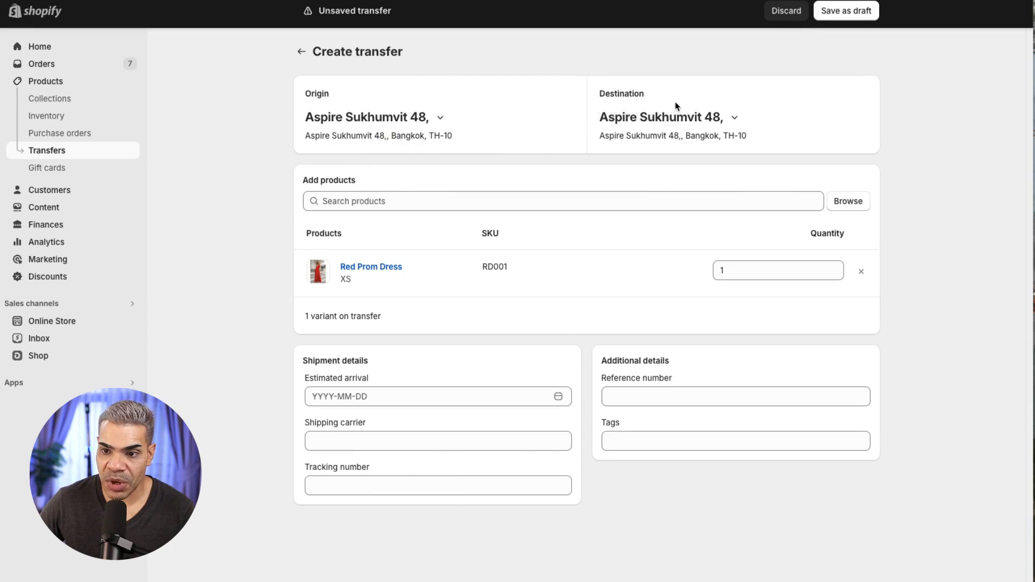
left_click(730, 118)
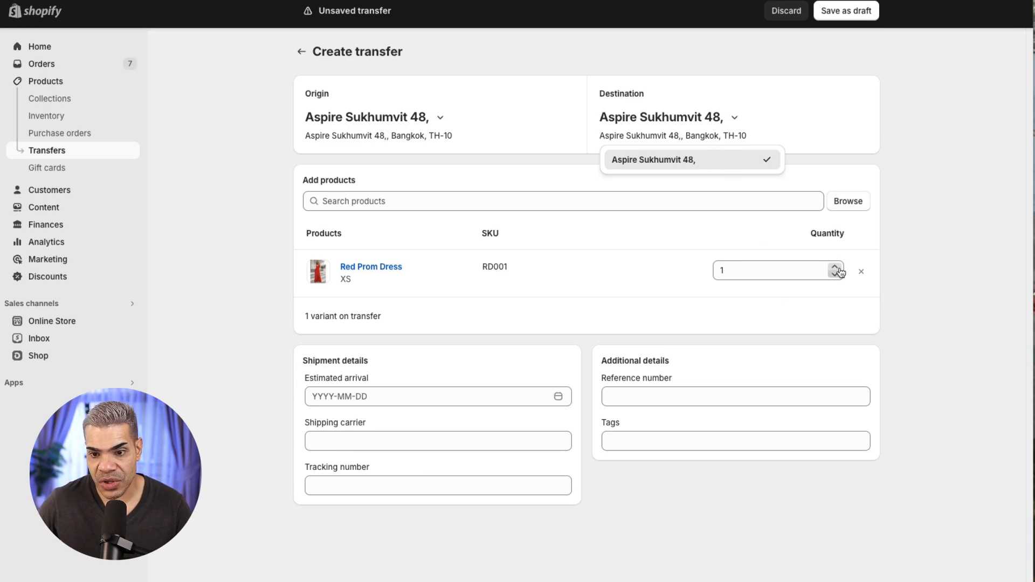
left_click(958, 238)
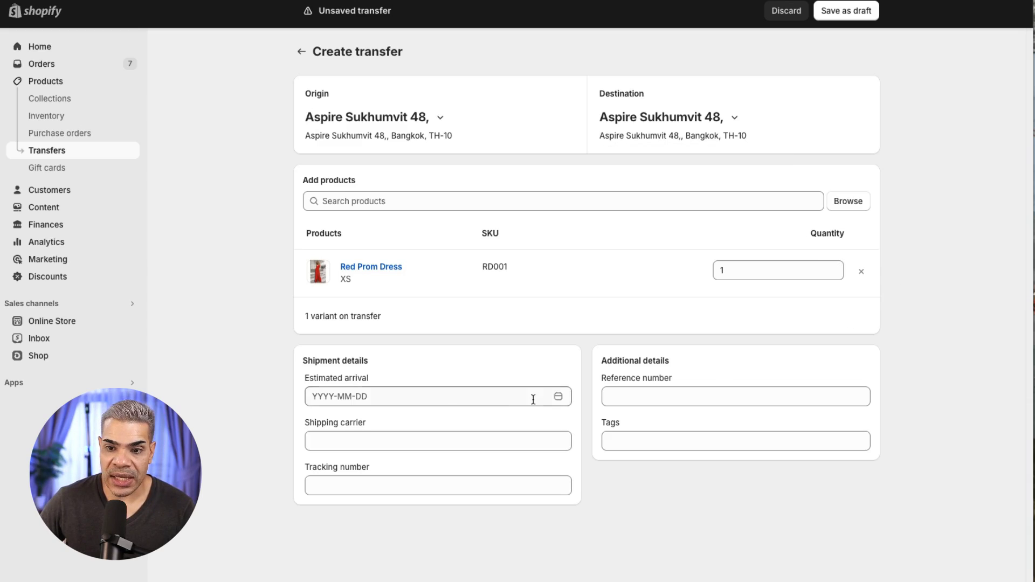
Check the transfer's estimated arrival calendar without picking a date, and leave the transfer without saving it
left_click(457, 394)
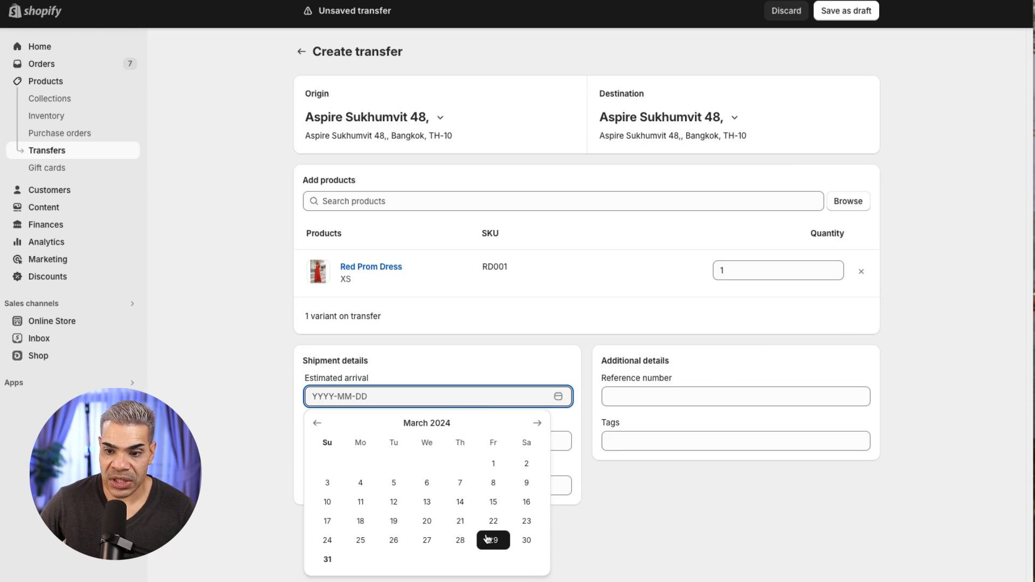
left_click(566, 356)
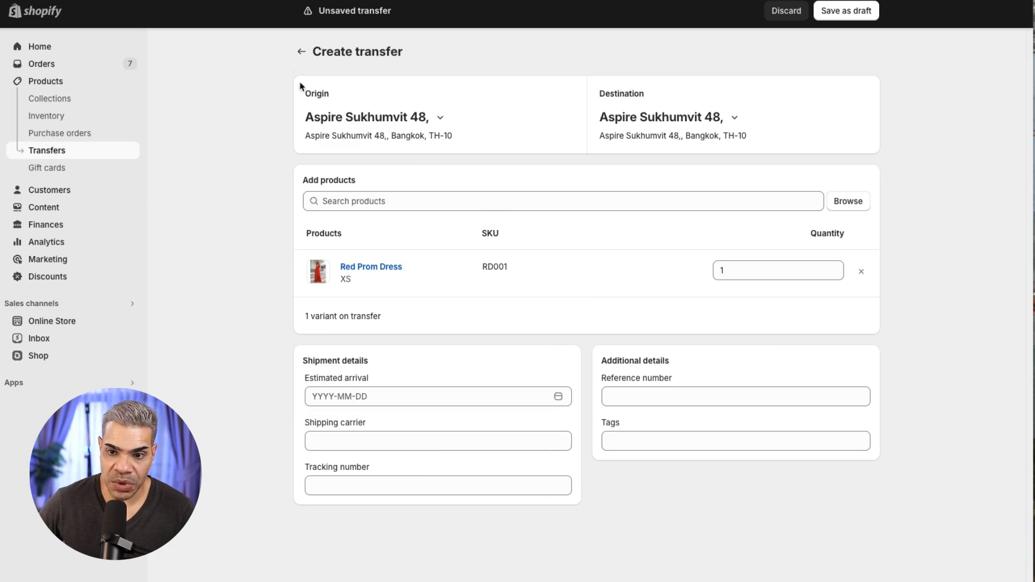
left_click(302, 53)
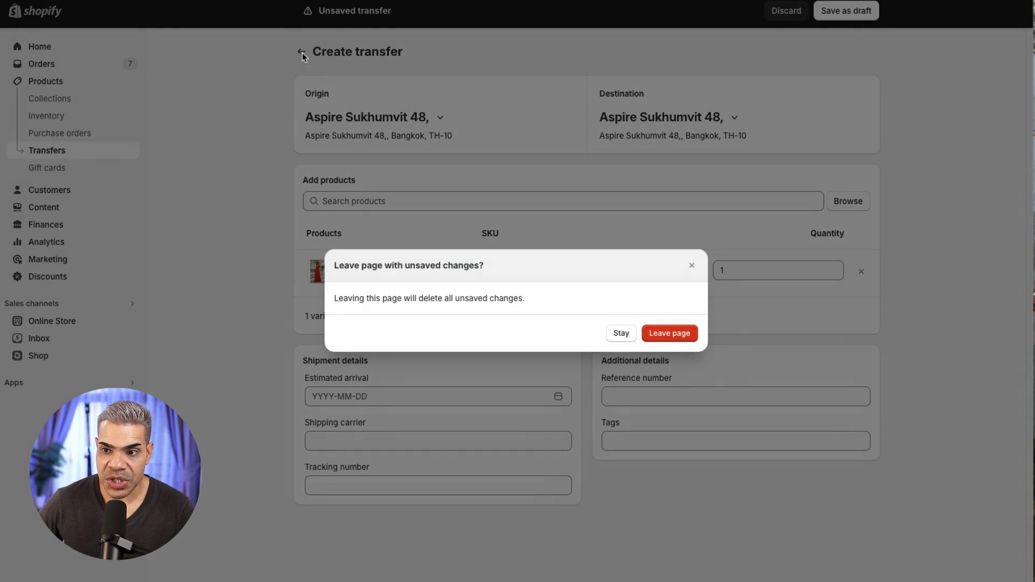
left_click(649, 332)
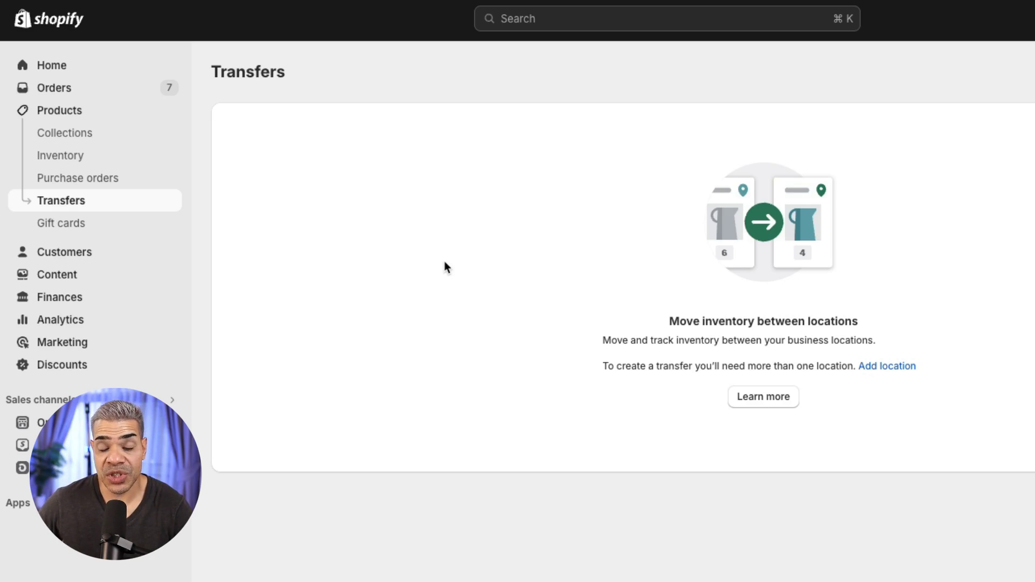
Start a new product collection and set its collection type to Automated
left_click(111, 142)
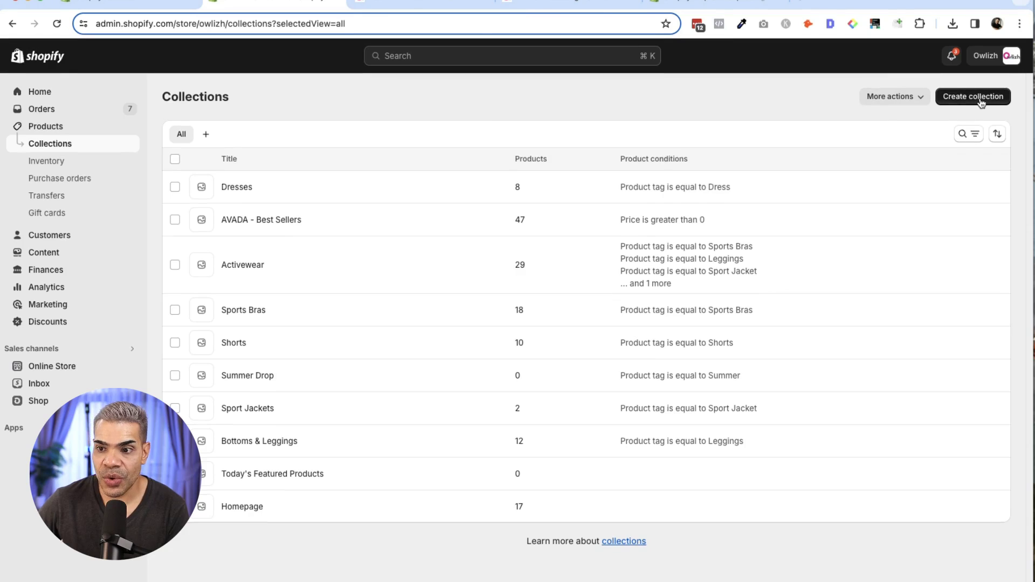
left_click(979, 101)
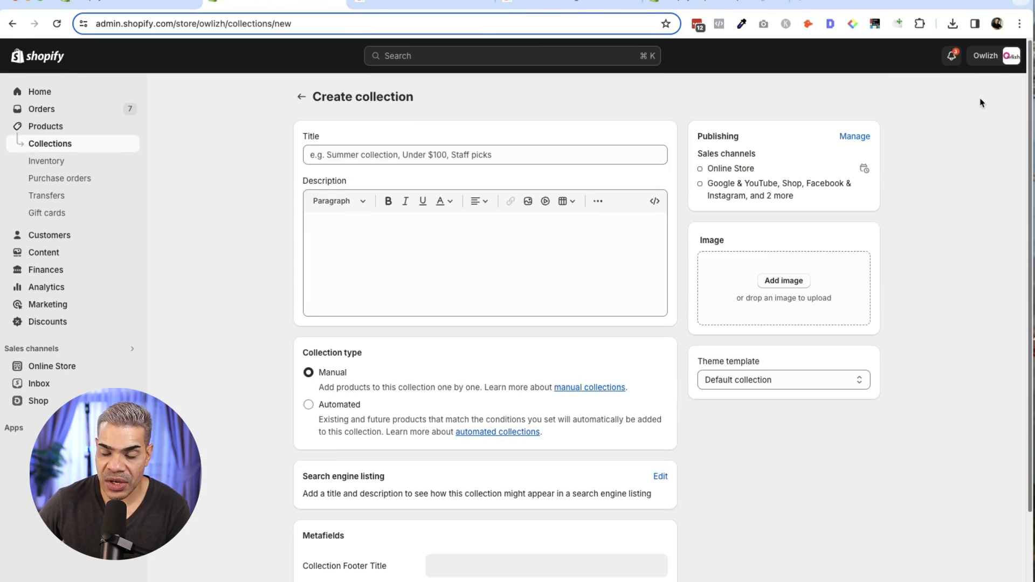
left_click(455, 153)
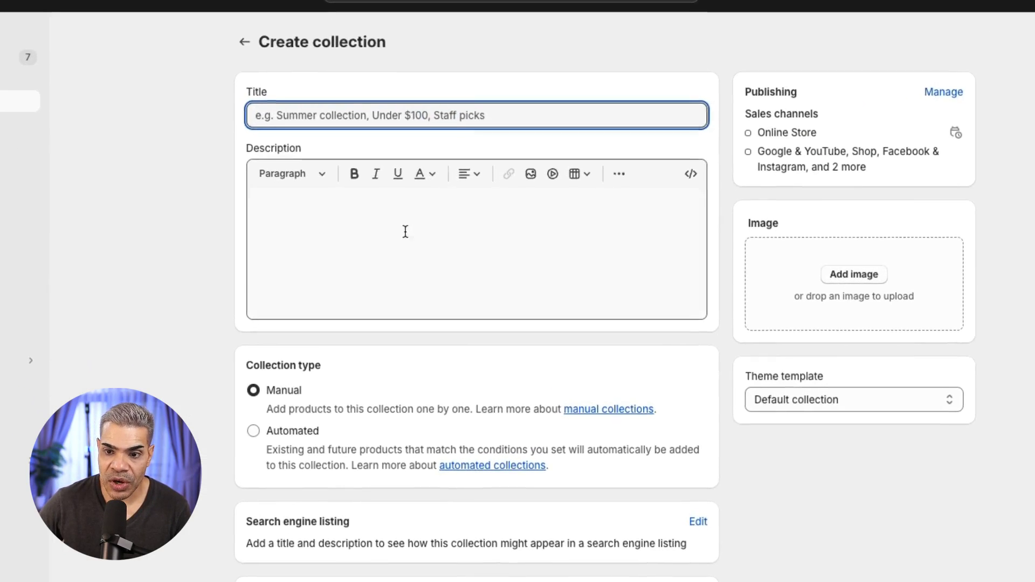
left_click(404, 235)
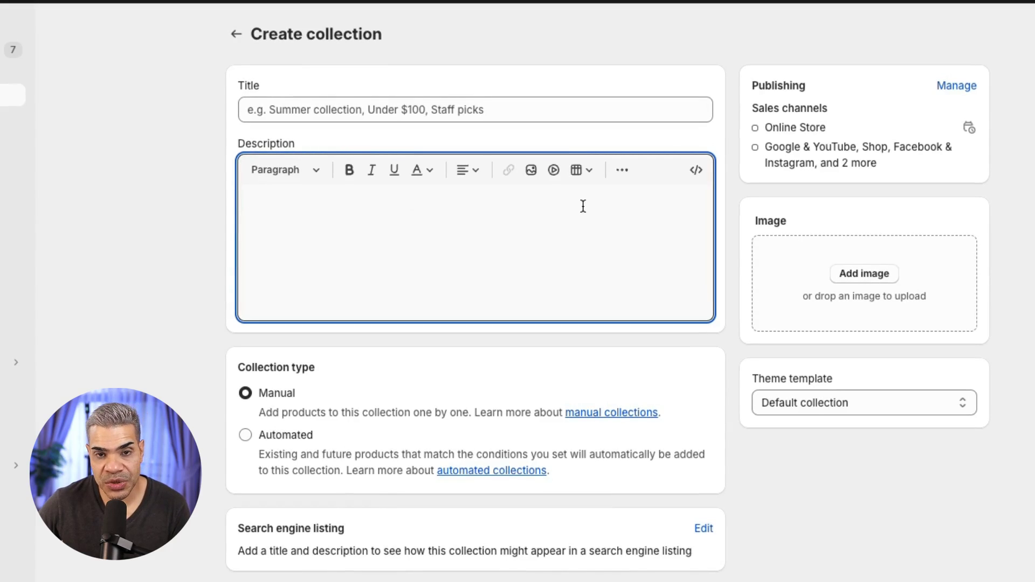
scroll(583, 206, "down", 2)
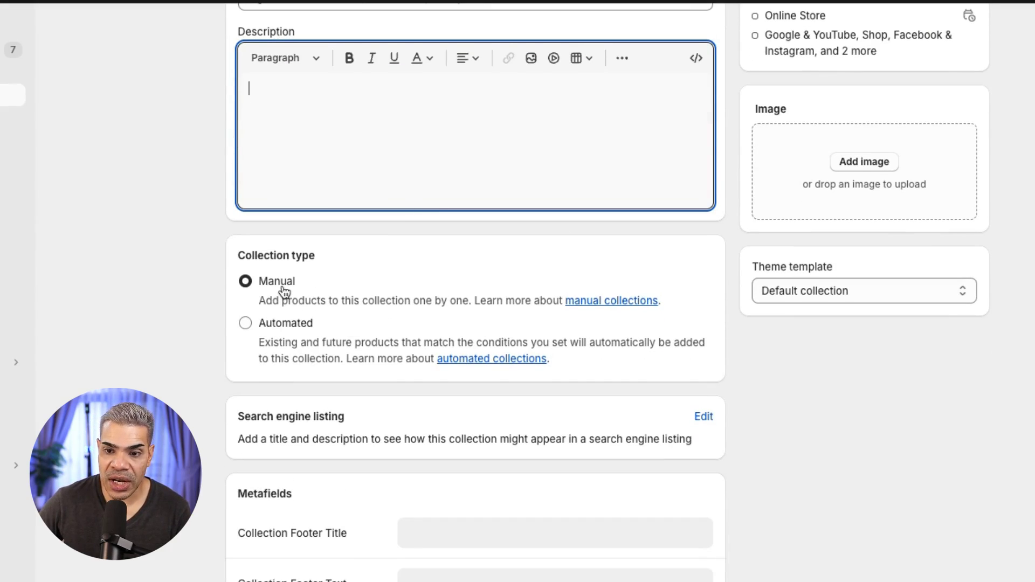
left_click(293, 333)
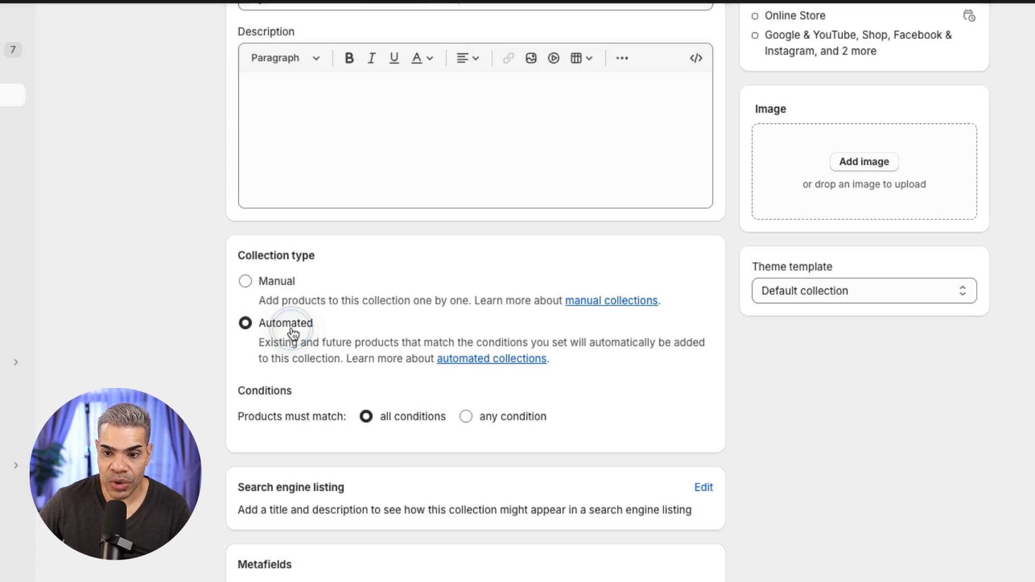
scroll(296, 313, "down", 4)
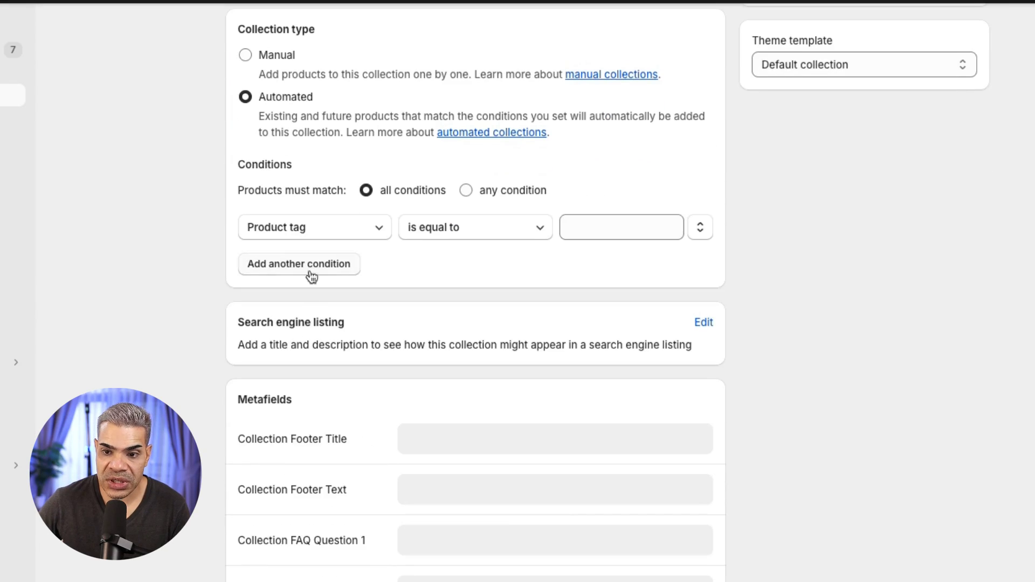
Set the collection's condition so that the product type contains Dresses
left_click(354, 227)
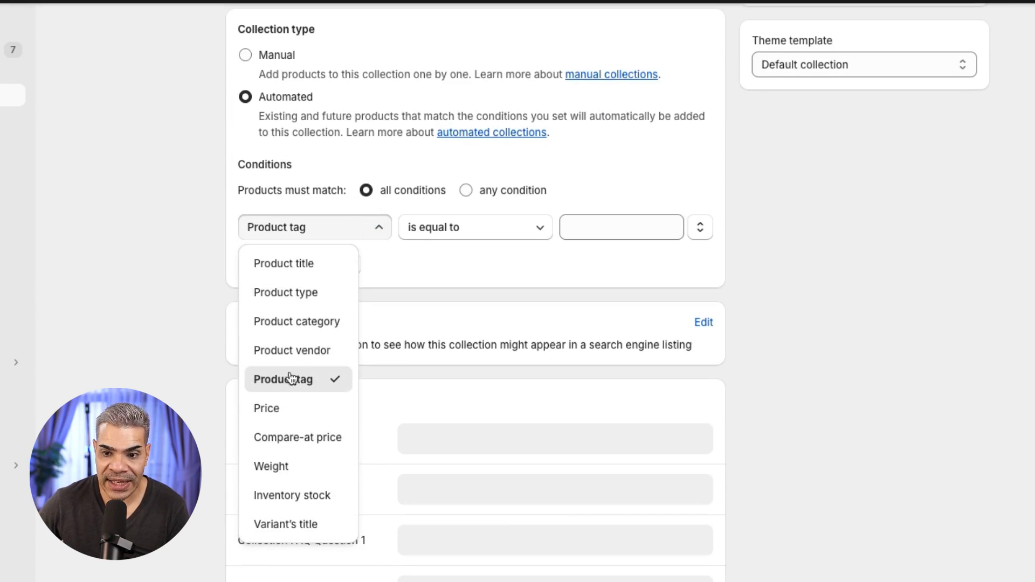
left_click(305, 299)
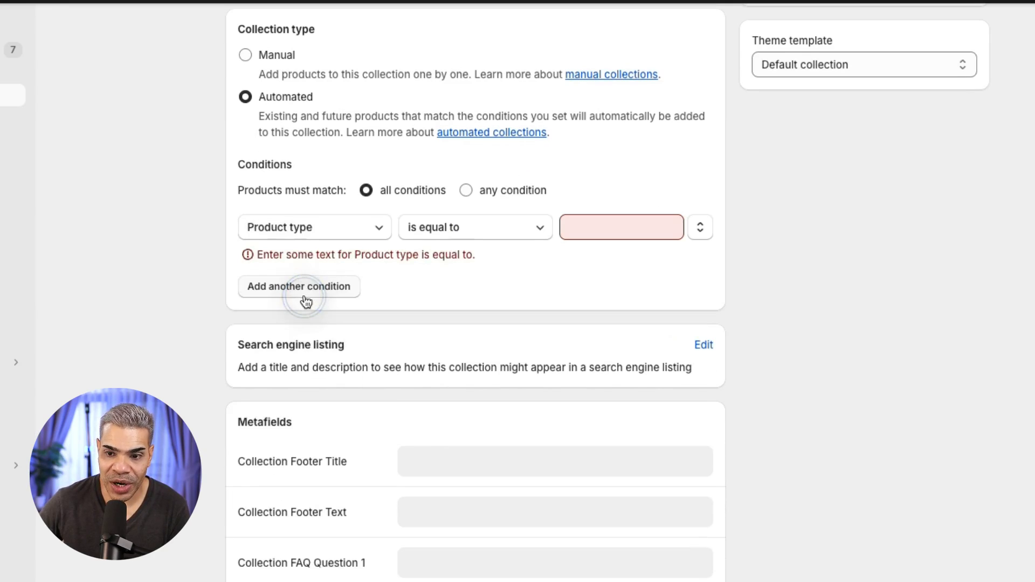
left_click(501, 227)
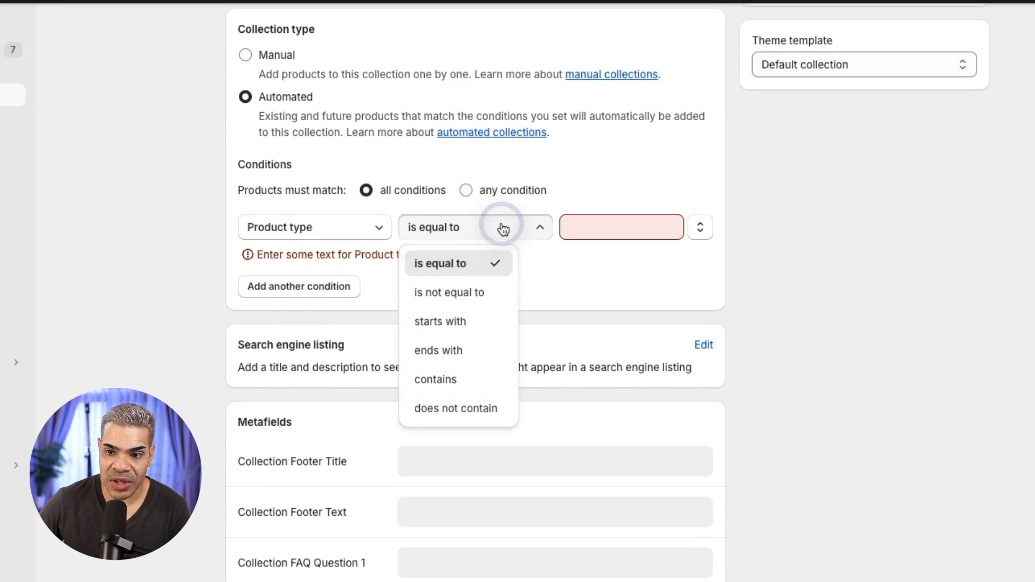
left_click(446, 379)
left_click(596, 226)
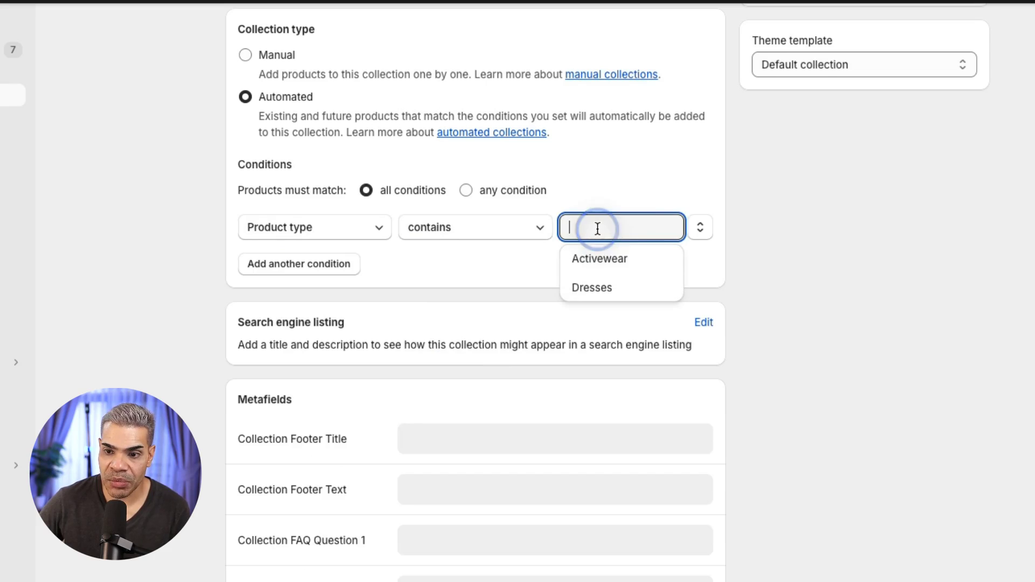
left_click(625, 296)
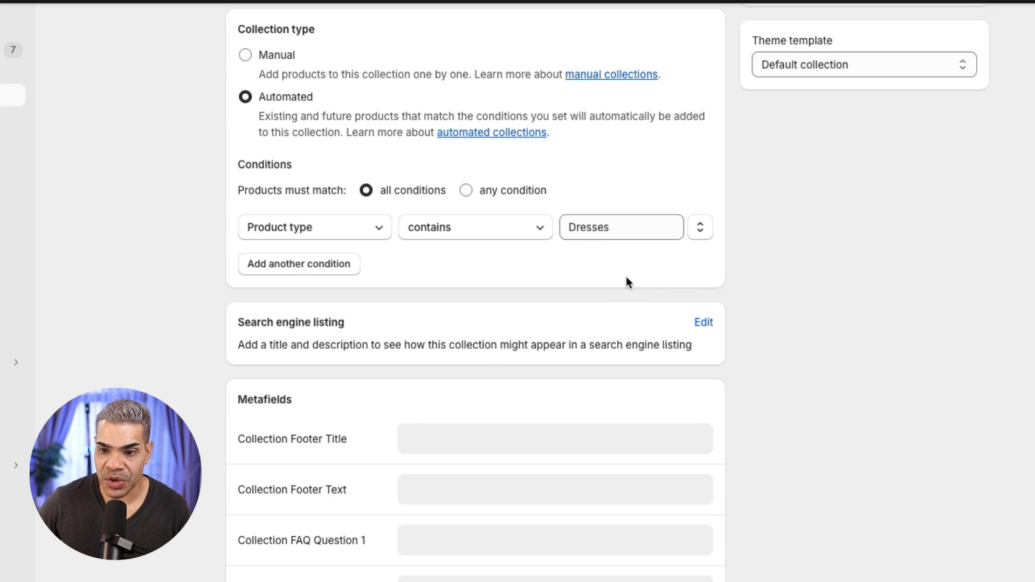
Title the collection "Dresses TEST" and save it
scroll(785, 374, "up", 6)
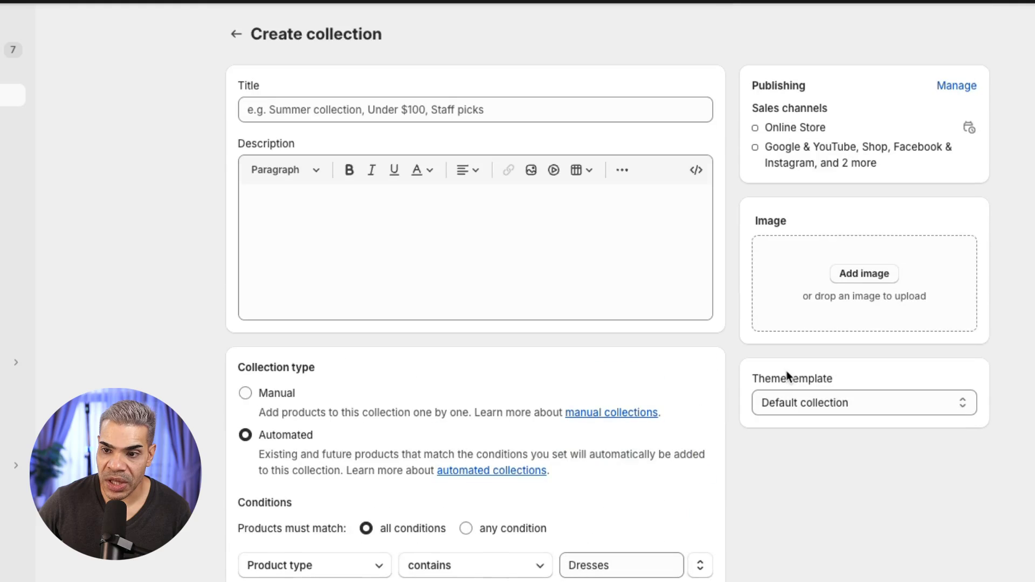
left_click(526, 115)
type("Dr")
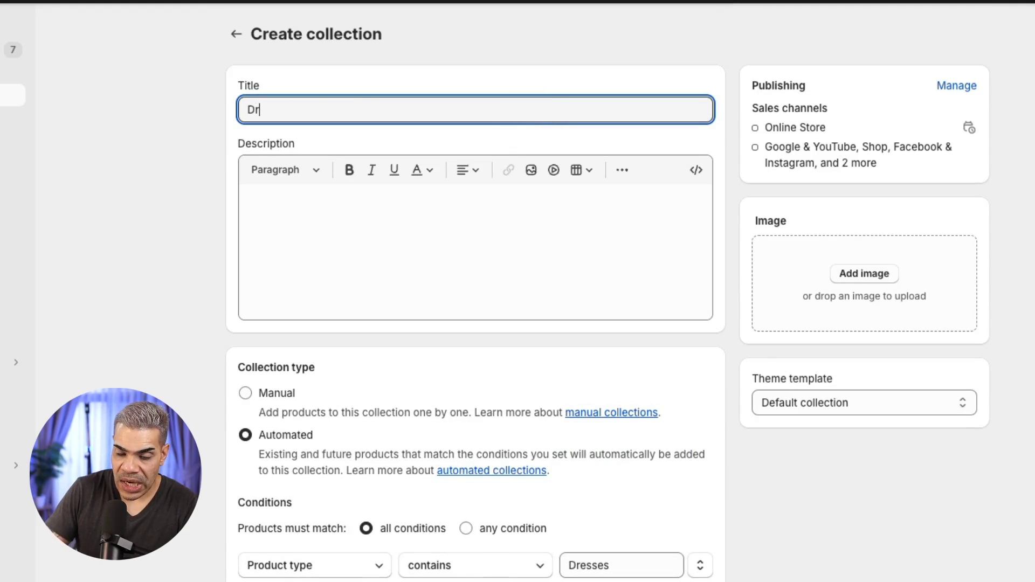
type("eeses TEST")
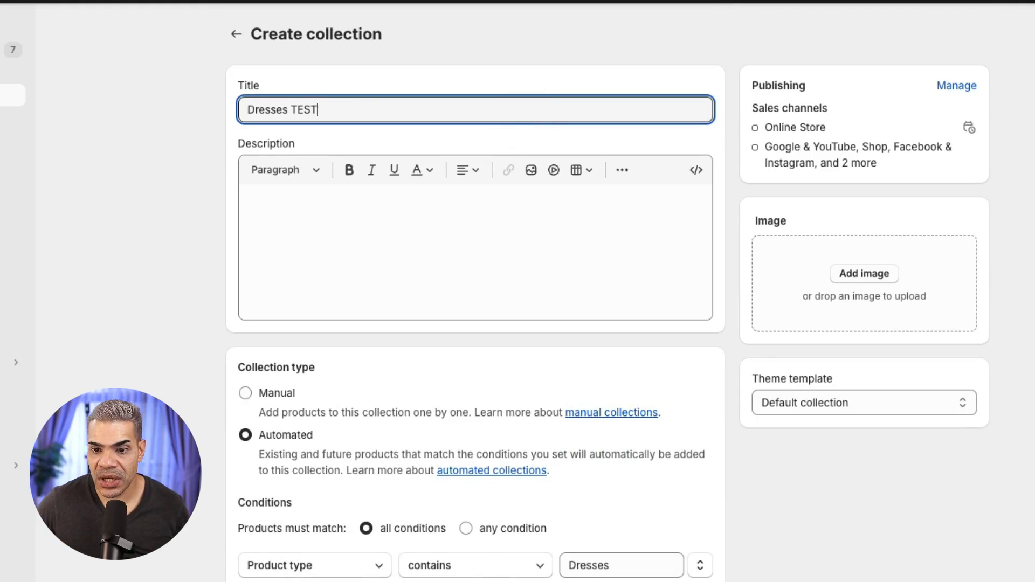
left_click(538, 225)
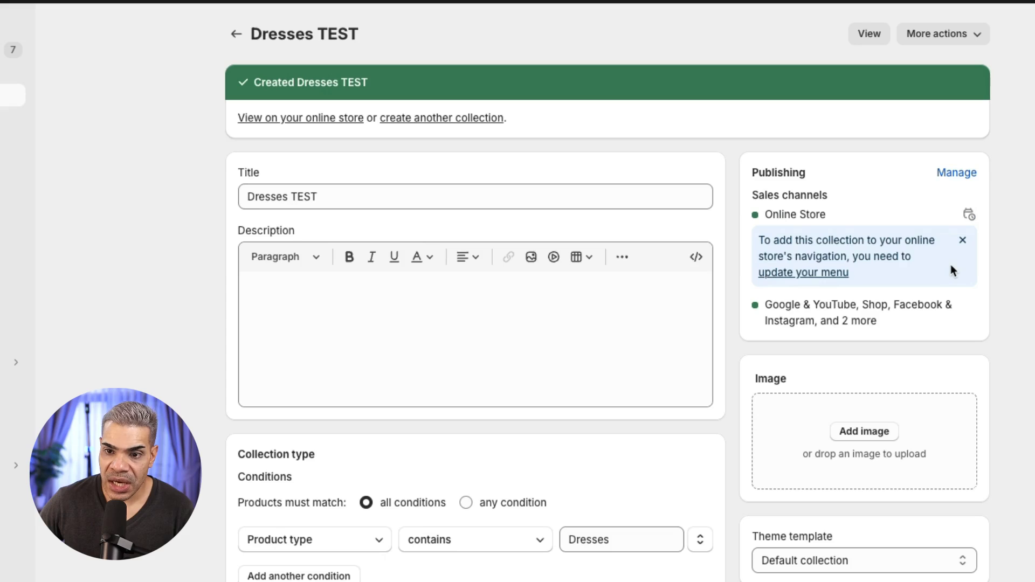
Change the Dresses TEST collection's condition to product tag is equal to Dress, and save it
scroll(608, 291, "down", 8)
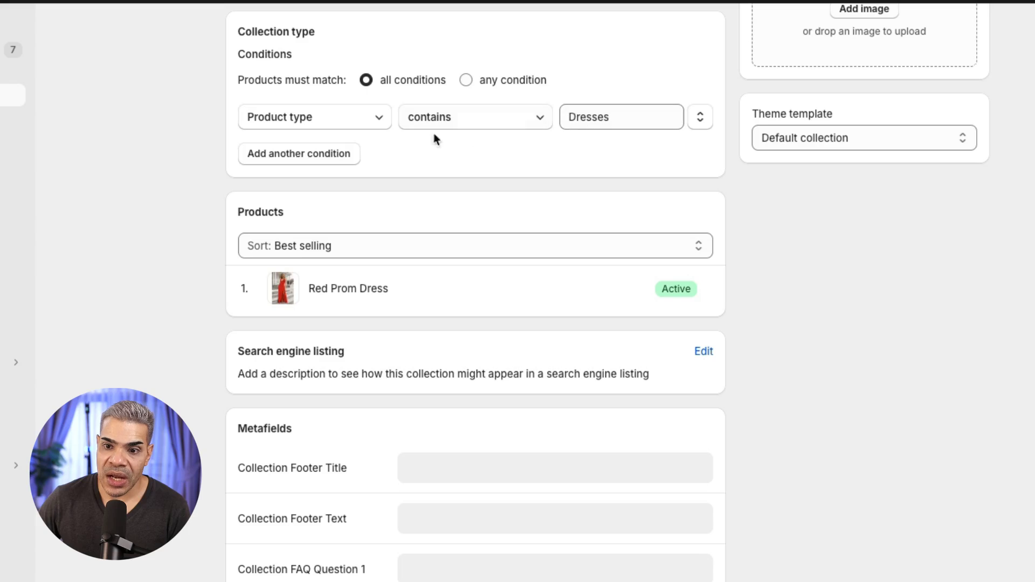
left_click(377, 123)
left_click(331, 270)
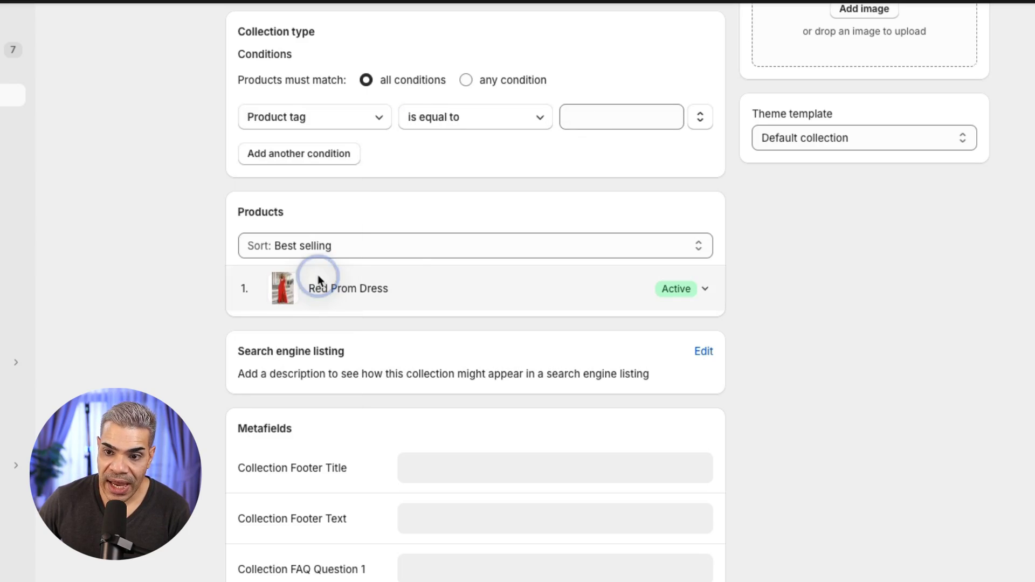
left_click(513, 124)
left_click(608, 127)
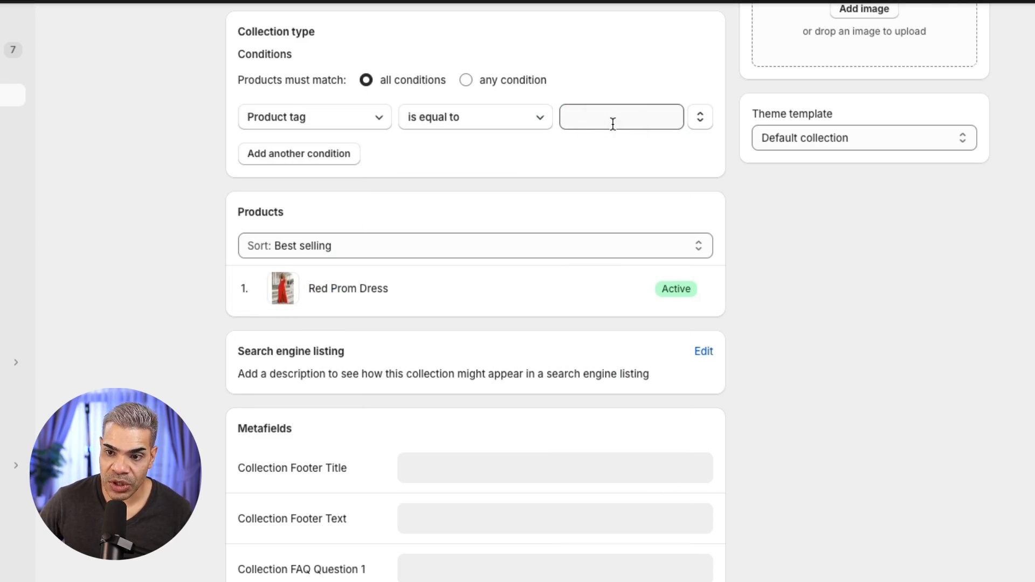
left_click(608, 122)
left_click(600, 184)
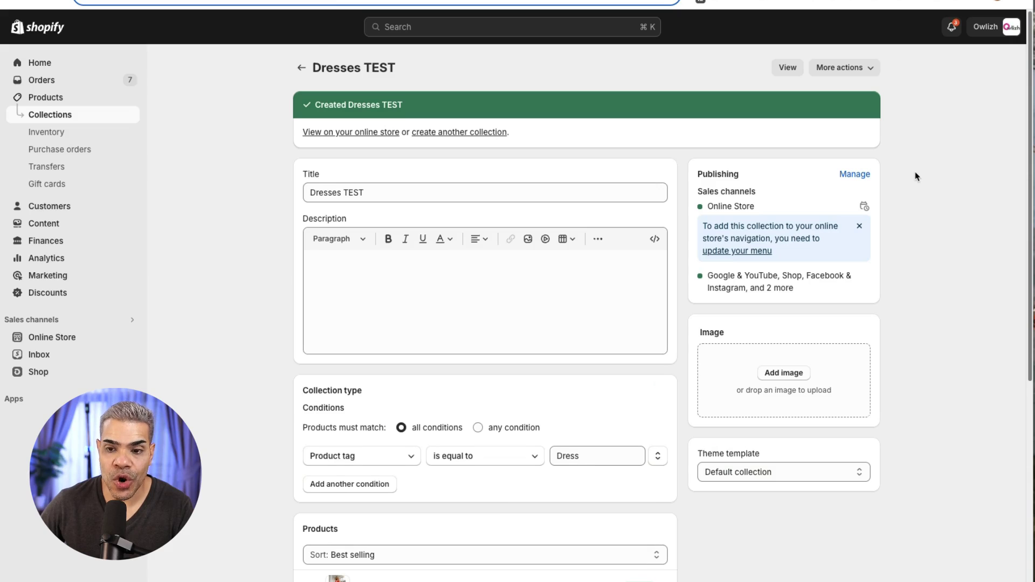
Set the sort order of the collection's products to Manually
scroll(915, 176, "down", 3)
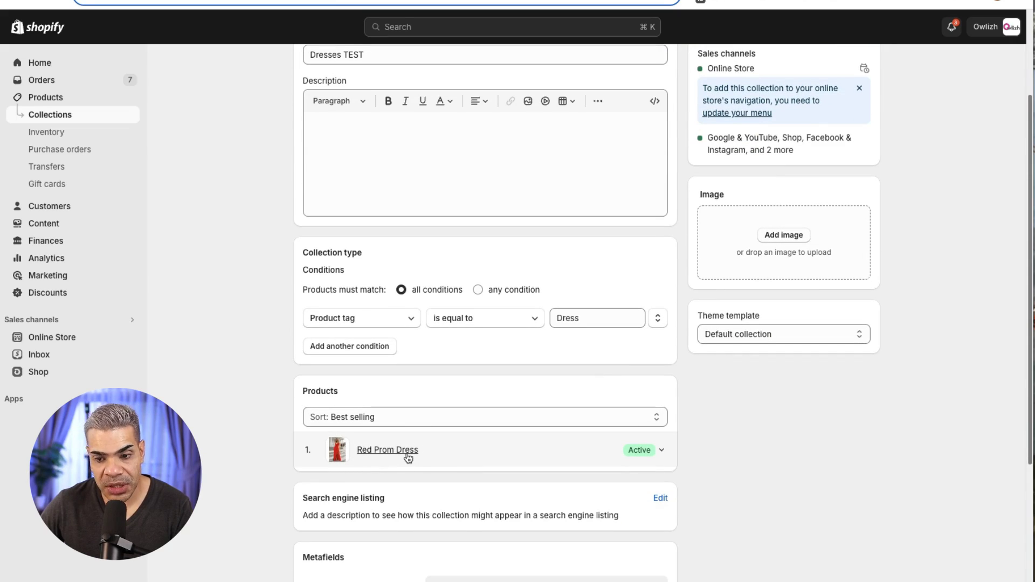
left_click(508, 418)
key("Escape")
left_click(442, 487)
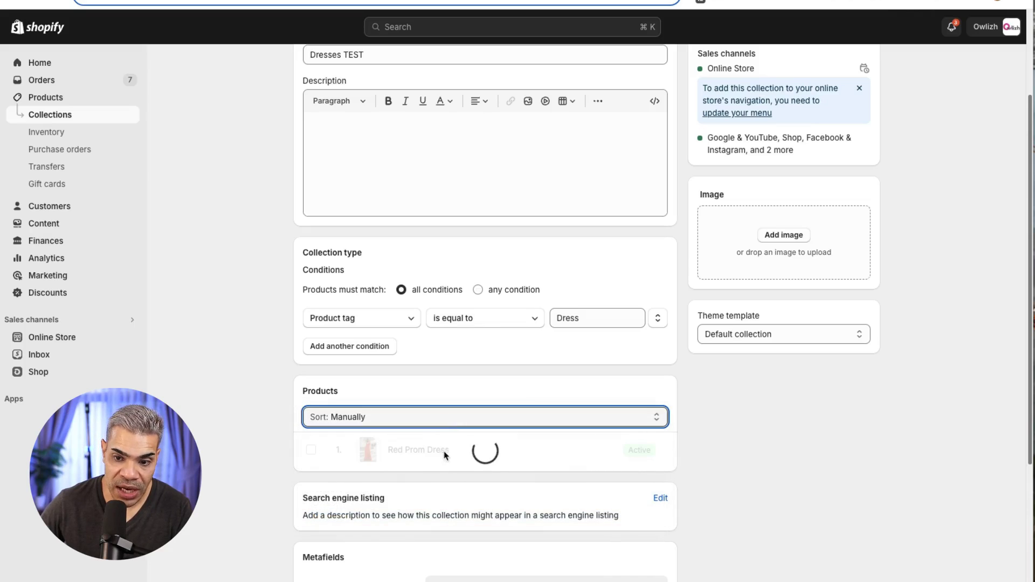
Move the Red Prom Dress to first place in the collection's product list
scroll(655, 459, "down", 3)
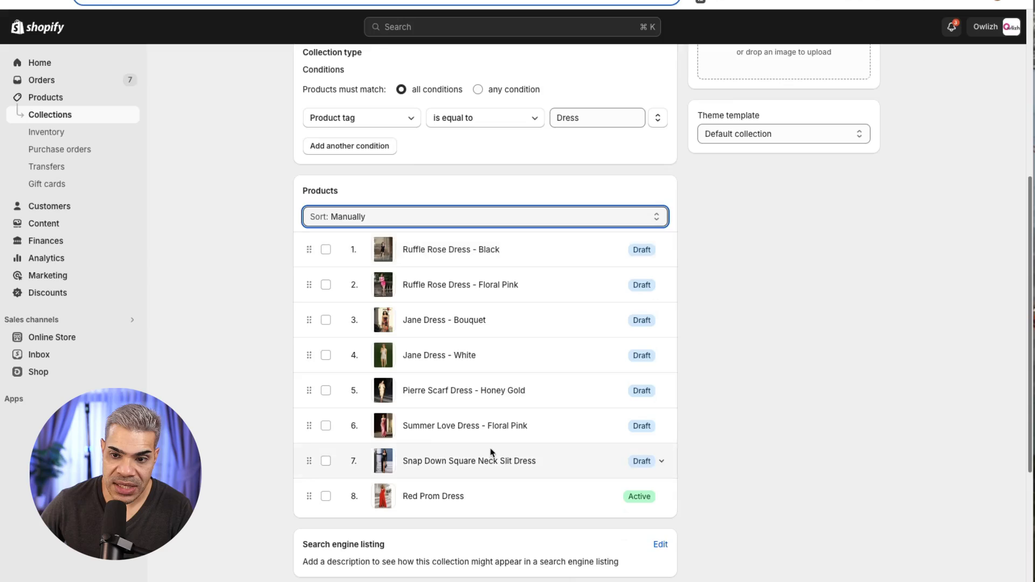
scroll(748, 458, "up", 3)
scroll(749, 458, "down", 3)
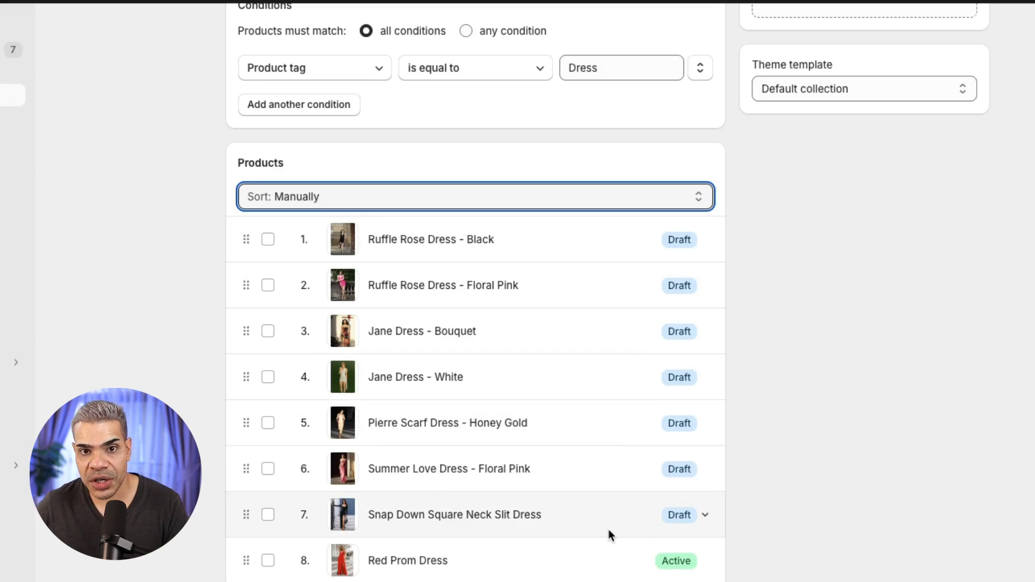
left_click_drag(246, 561, 283, 237)
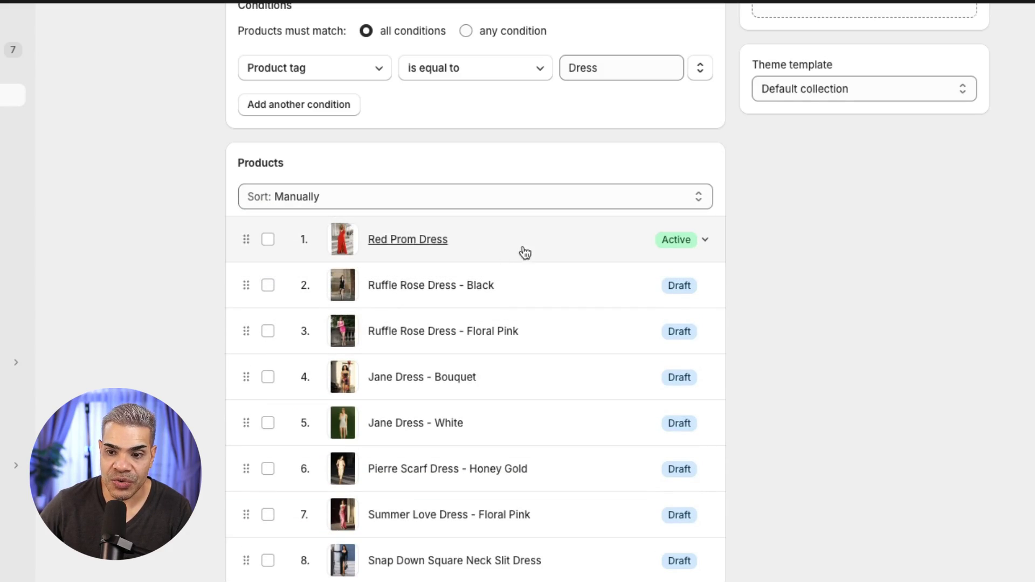
Examine the sort options for the Dresses TEST collection's products and its page on the online store
left_click(651, 195)
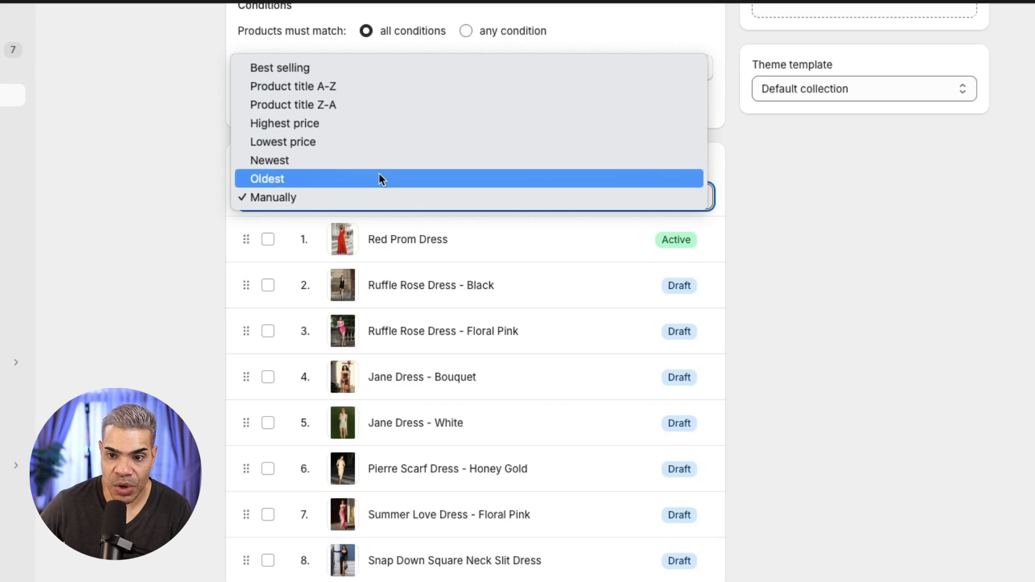
left_click(793, 212)
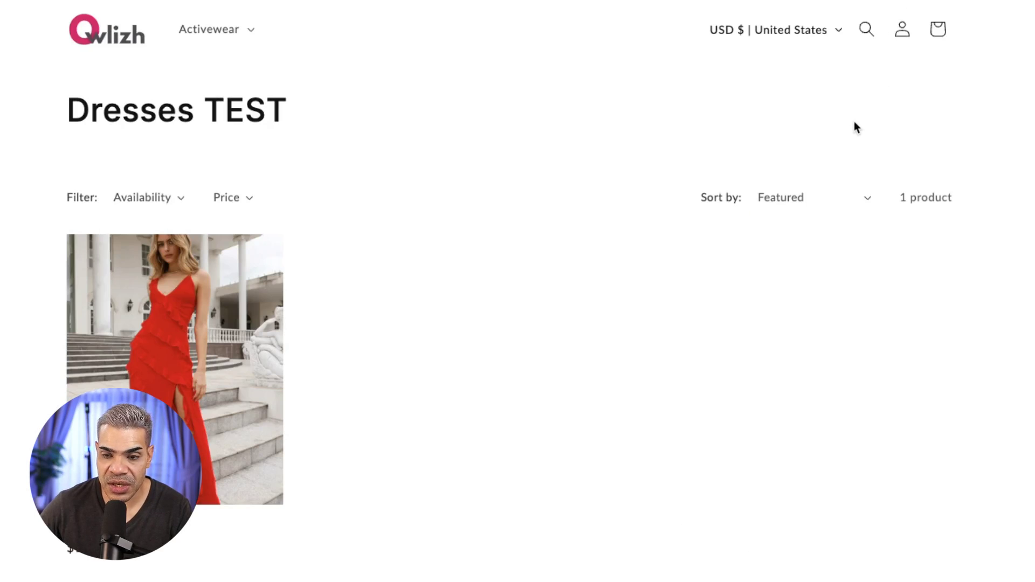
left_click_drag(141, 110, 258, 114)
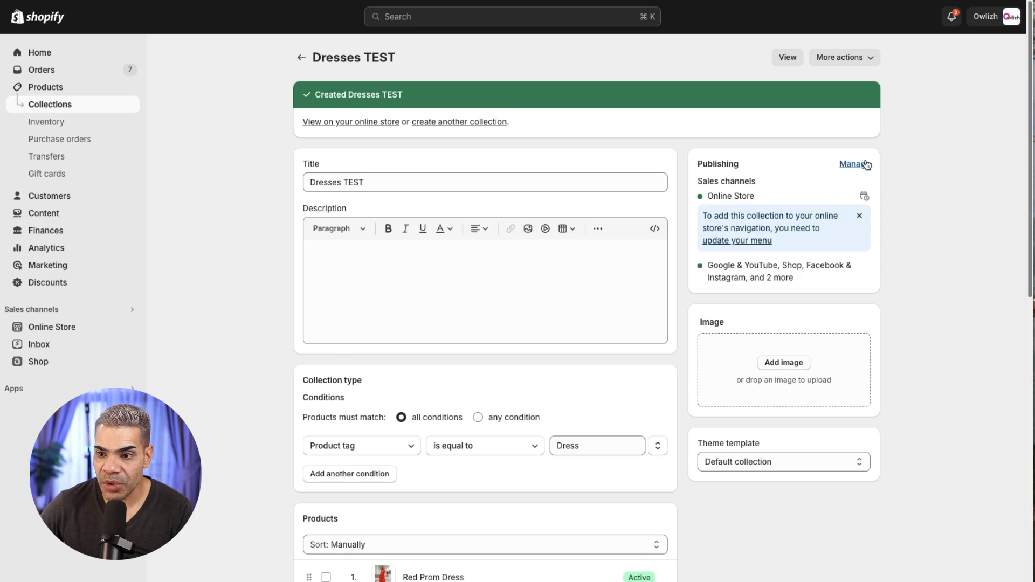
Delete the Dresses TEST collection permanently
left_click(857, 164)
left_click(852, 59)
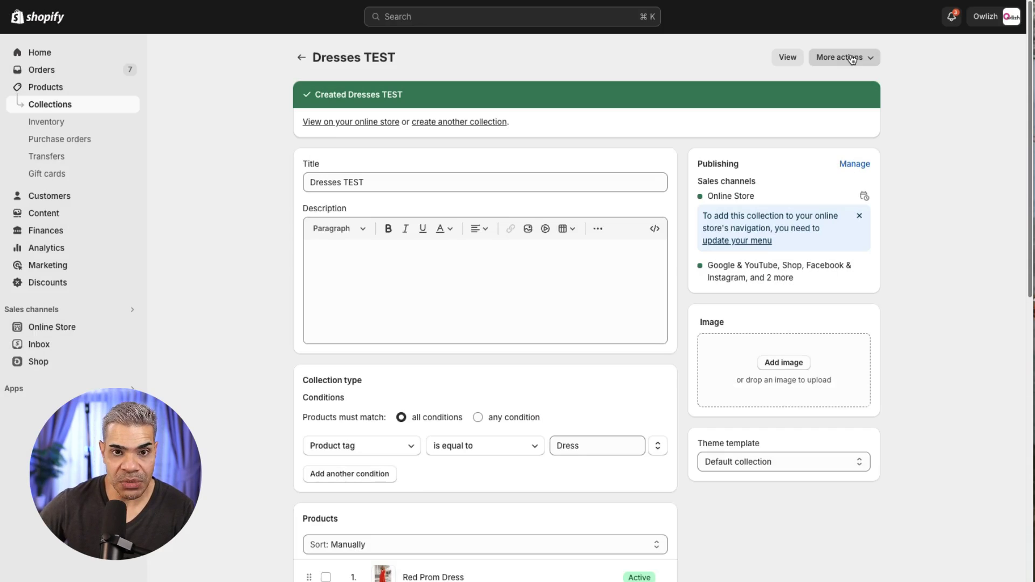
left_click(852, 59)
left_click(933, 69)
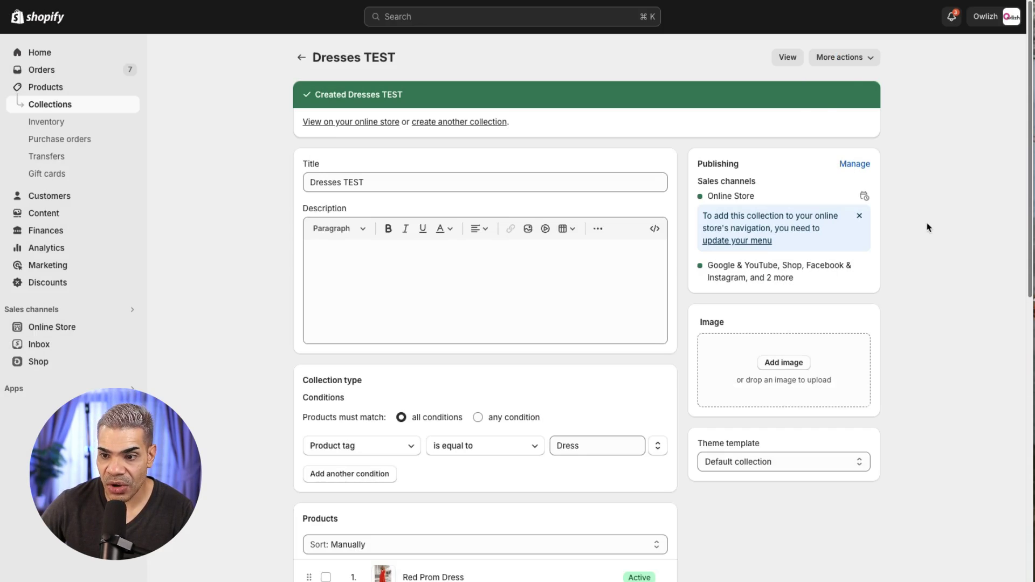
scroll(934, 253, "down", 8)
scroll(933, 253, "down", 3)
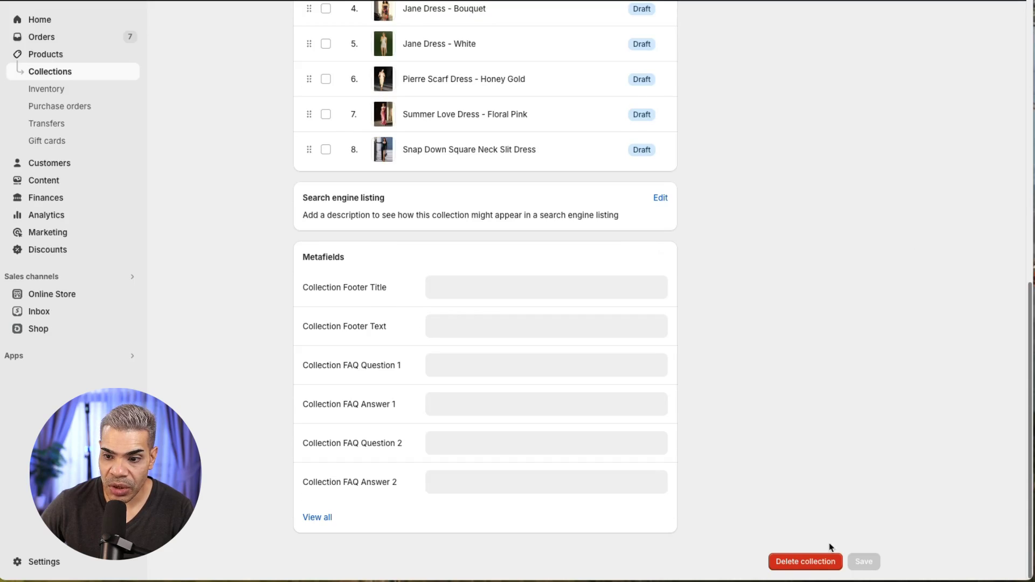
left_click(807, 561)
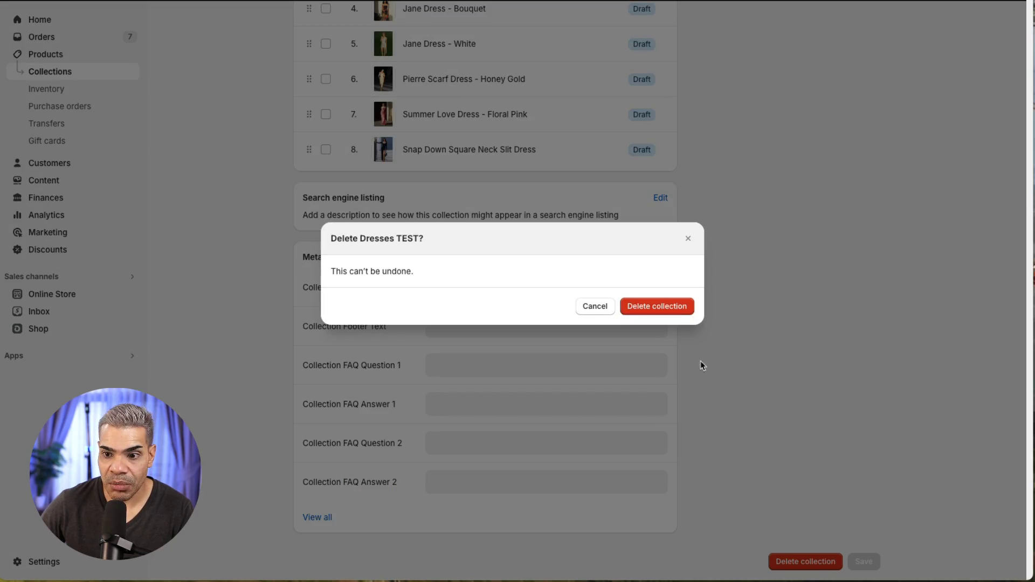
left_click(668, 306)
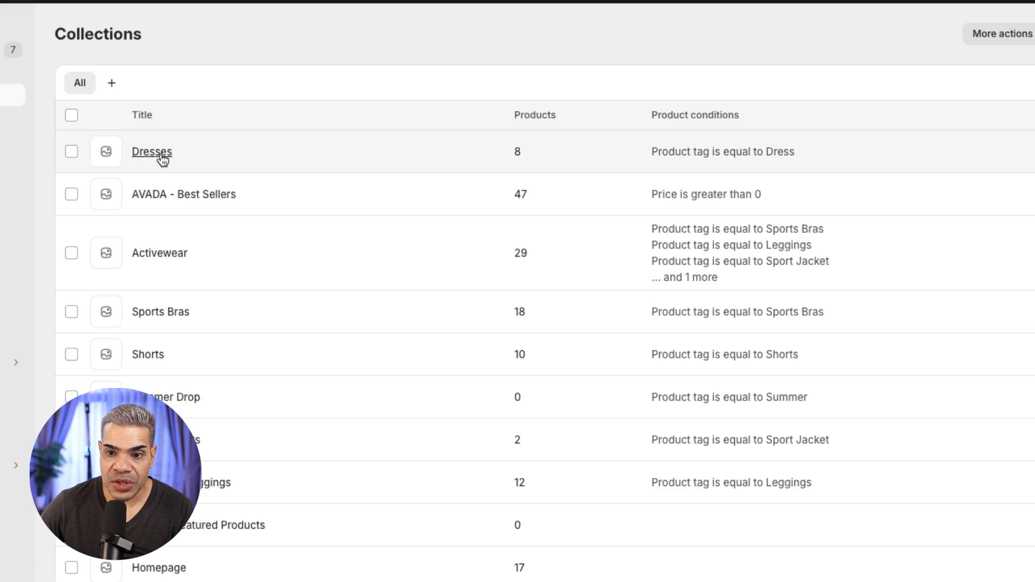
Open the Dresses collection and review its condition and product list
left_click(160, 156)
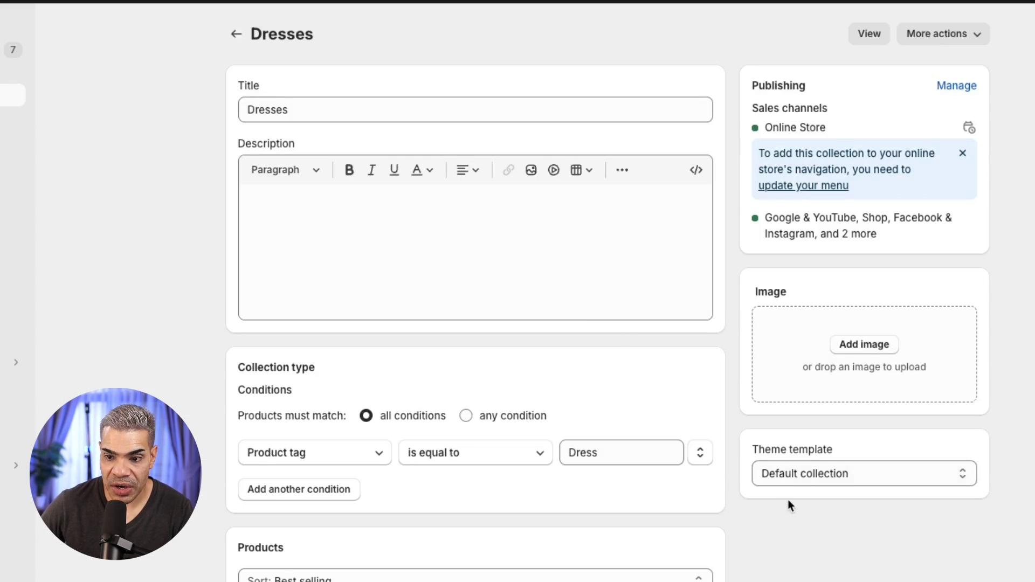
scroll(789, 503, "down", 10)
scroll(789, 501, "up", 1)
scroll(788, 501, "up", 3)
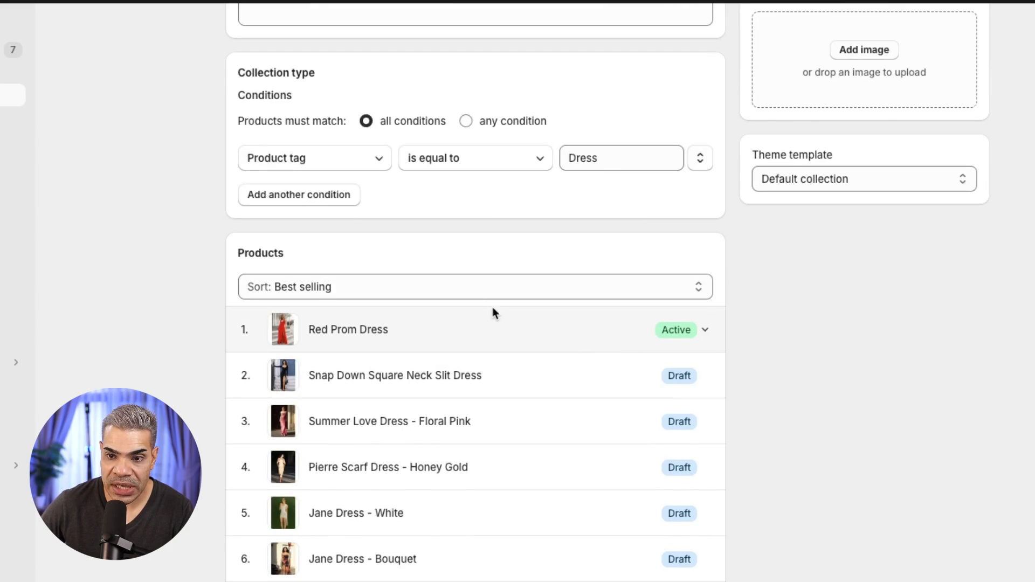
scroll(784, 351, "up", 5)
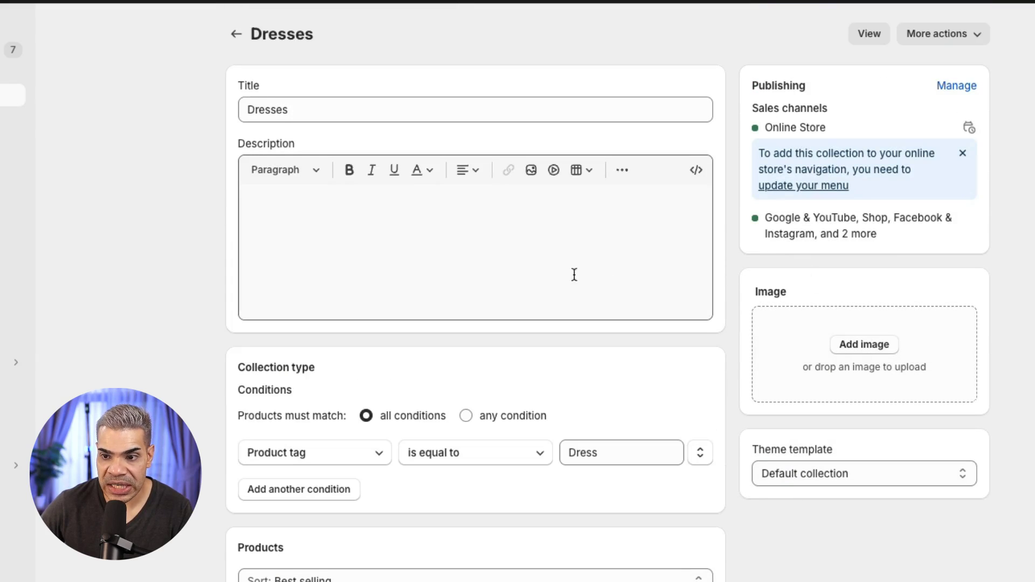
Search the store's product list for "prom" and open the Red Prom Dress
left_click(237, 36)
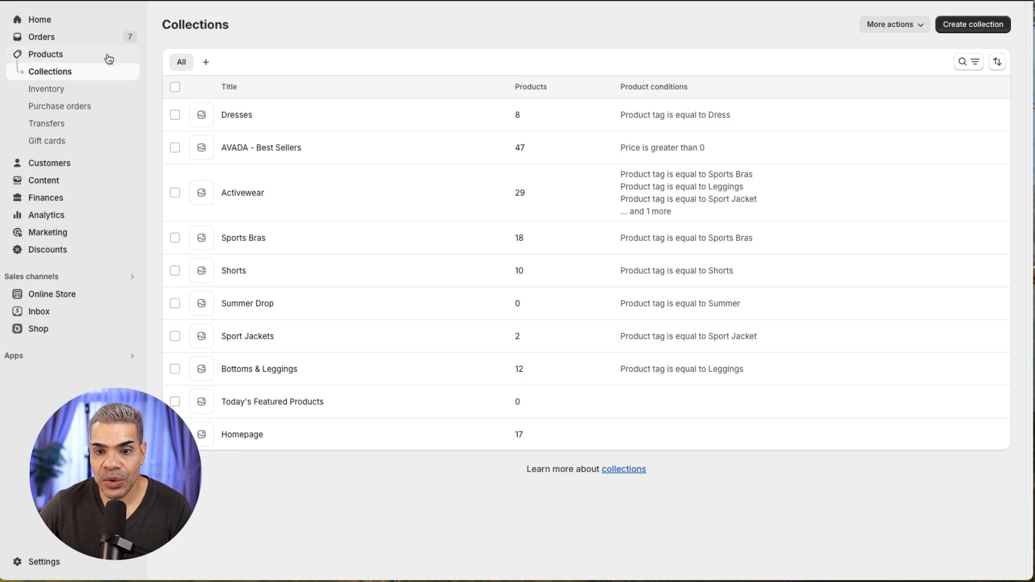
left_click(64, 56)
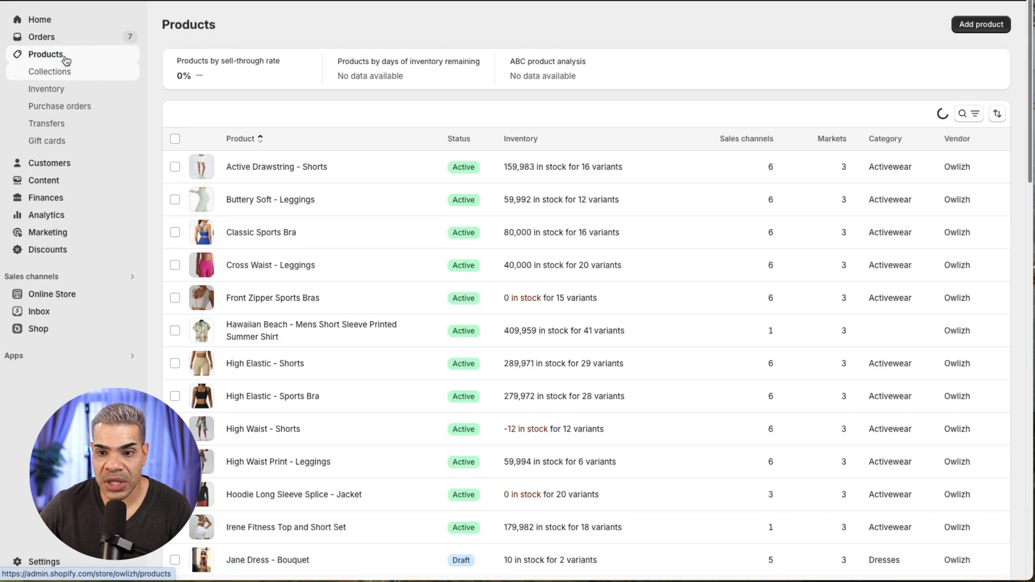
scroll(435, 195, "down", 8)
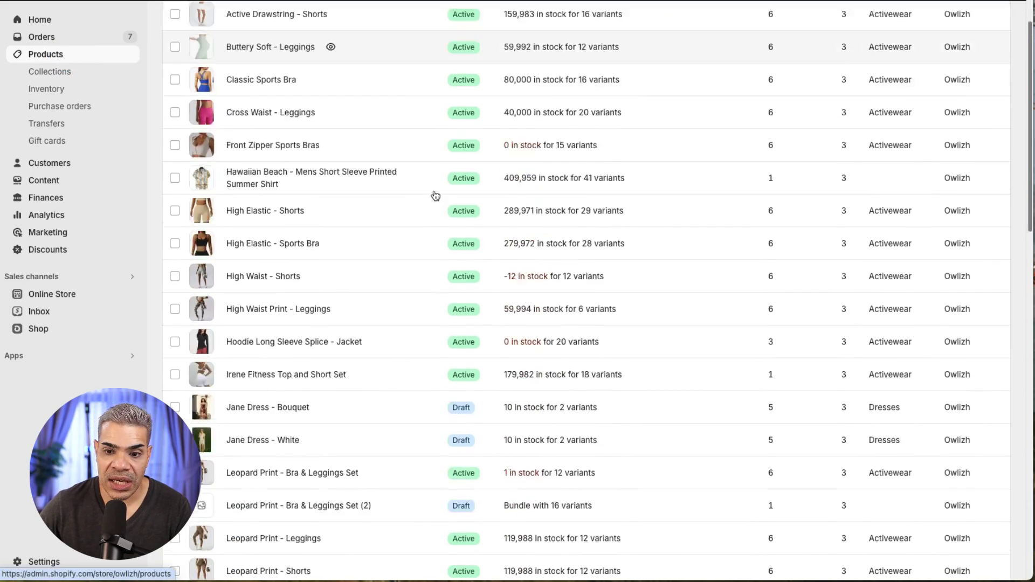
scroll(435, 195, "down", 10)
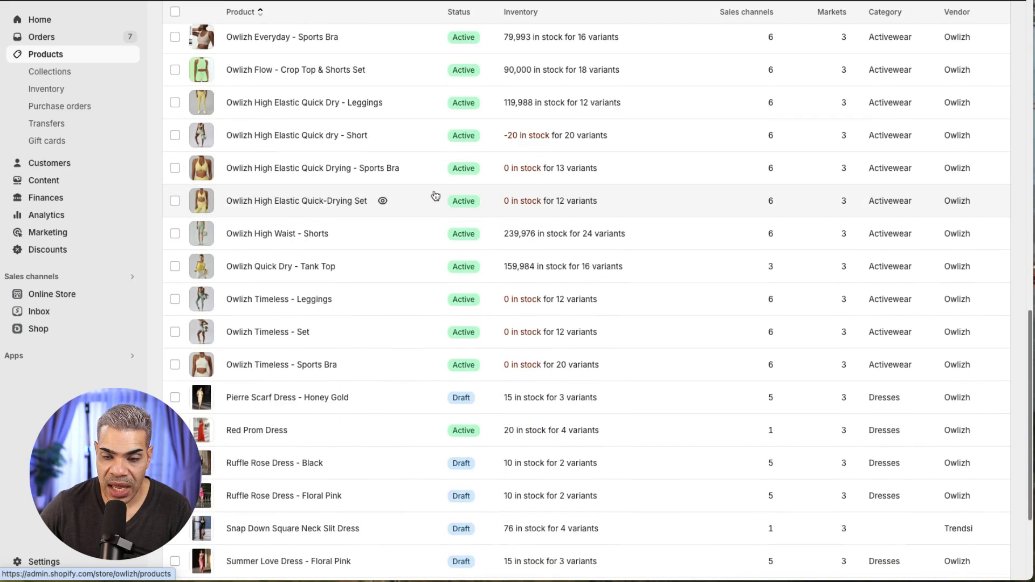
scroll(435, 195, "up", 18)
left_click(963, 116)
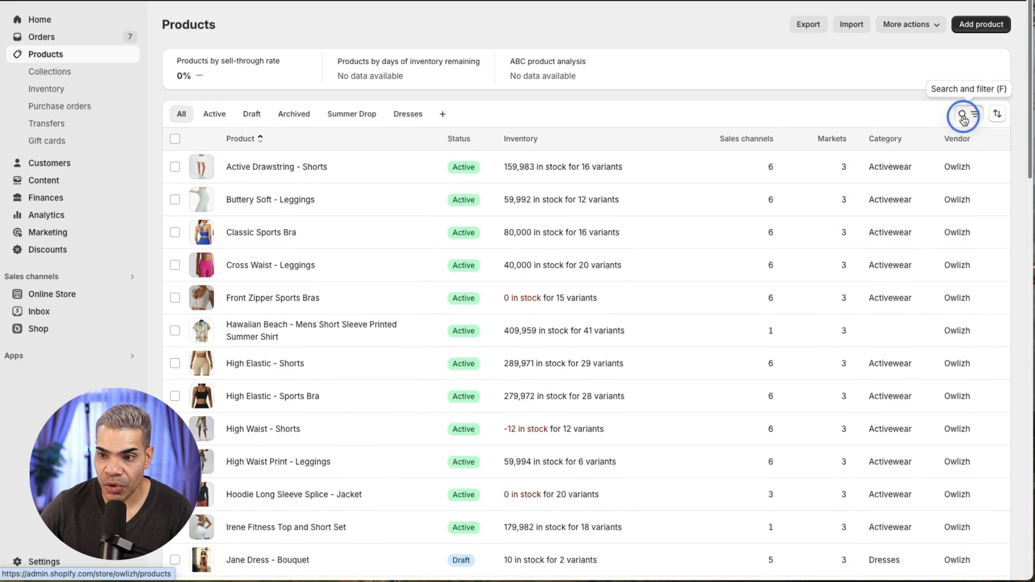
type("prom")
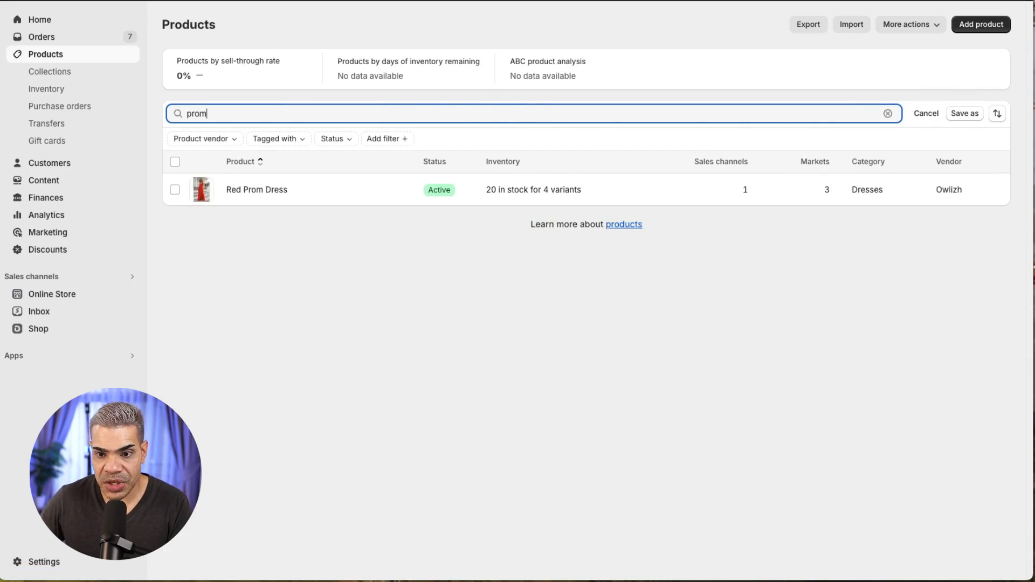
left_click(279, 194)
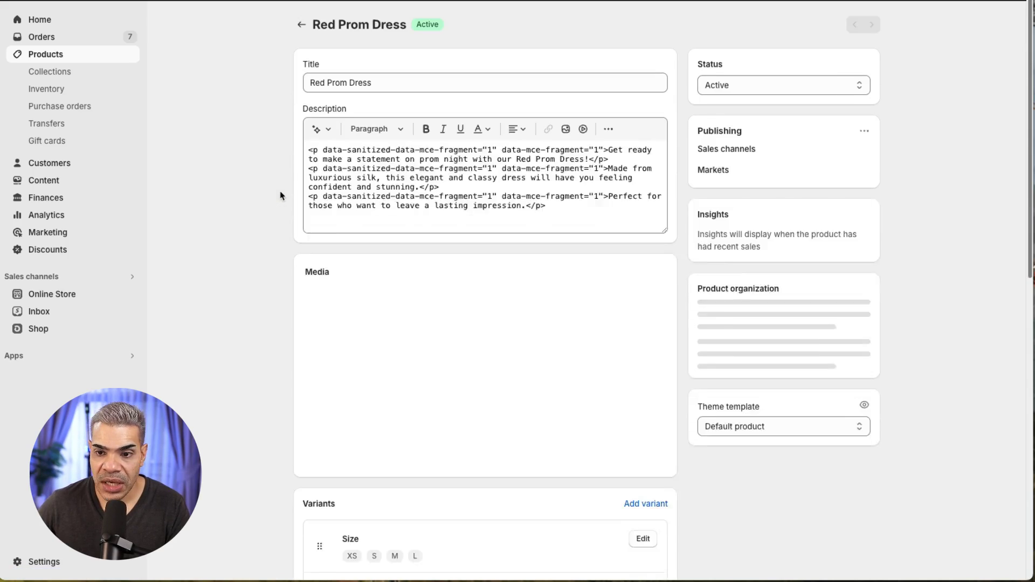
Look over the Red Prom Dress page down to its archive and delete options, and return to the product list
scroll(612, 268, "down", 10)
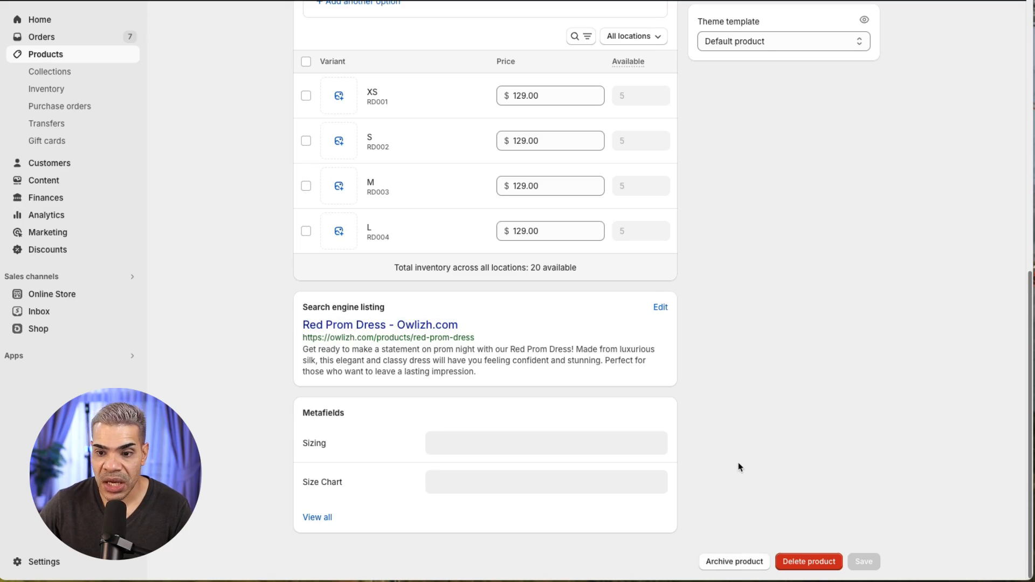
scroll(738, 467, "up", 10)
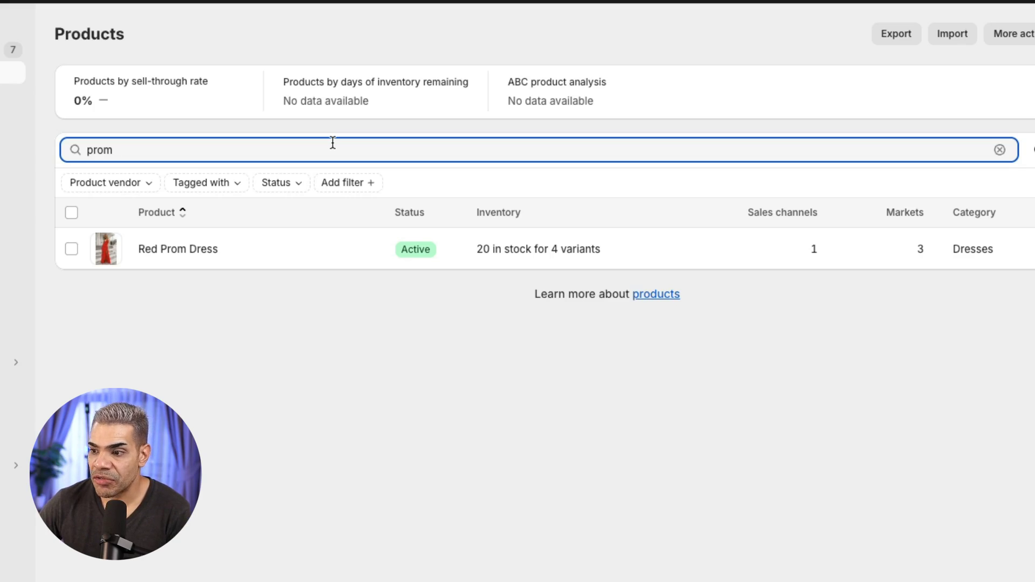
left_click(422, 433)
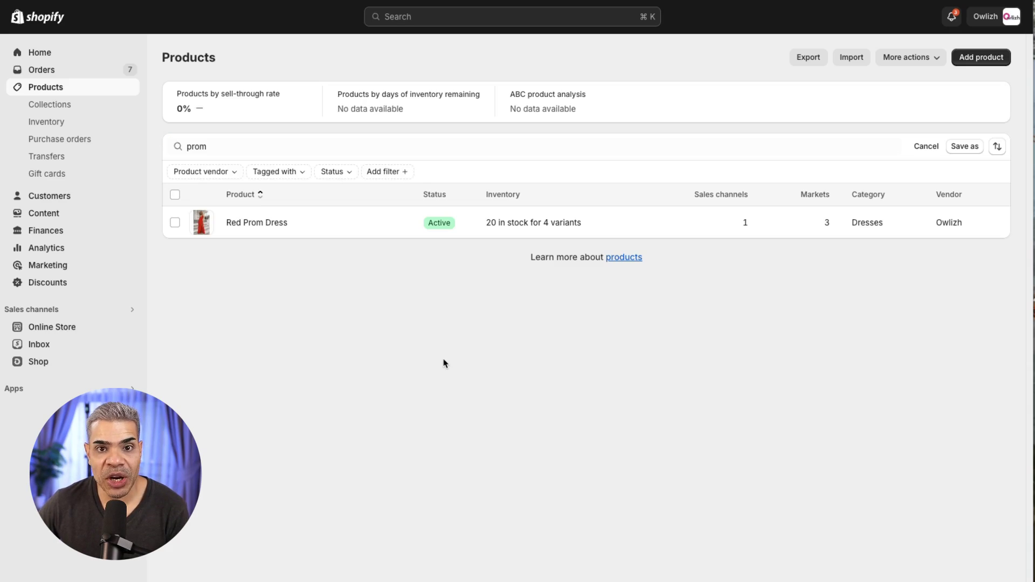
Open the current Dawn 11 theme for customization and switch to its Default product template
left_click(61, 334)
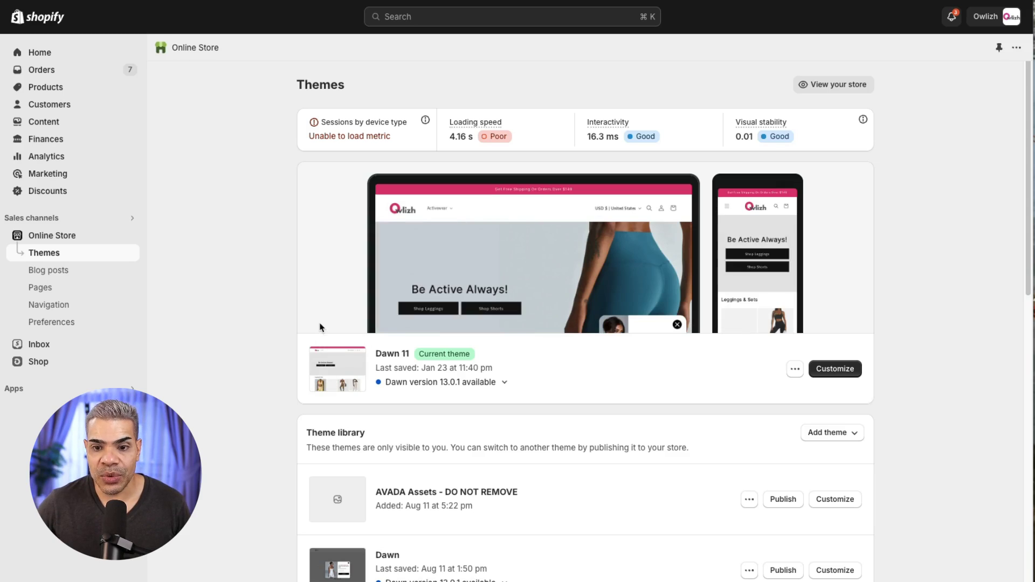
left_click(830, 369)
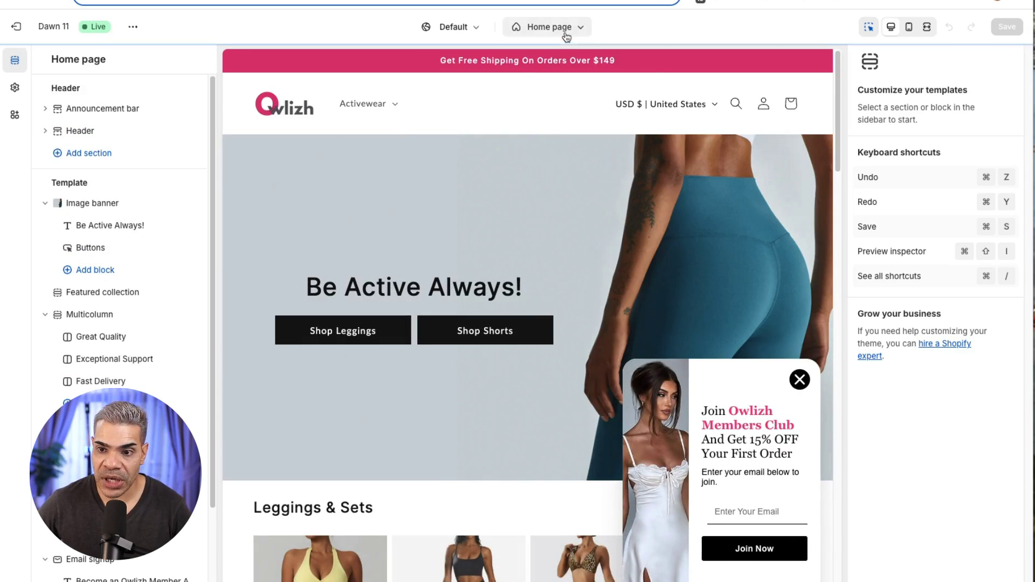
left_click(566, 37)
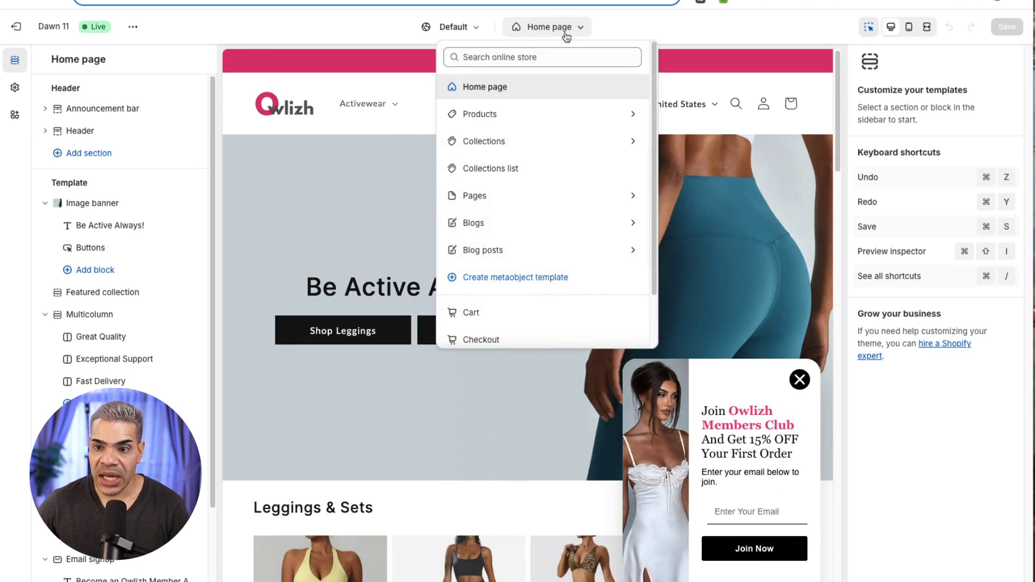
left_click(555, 114)
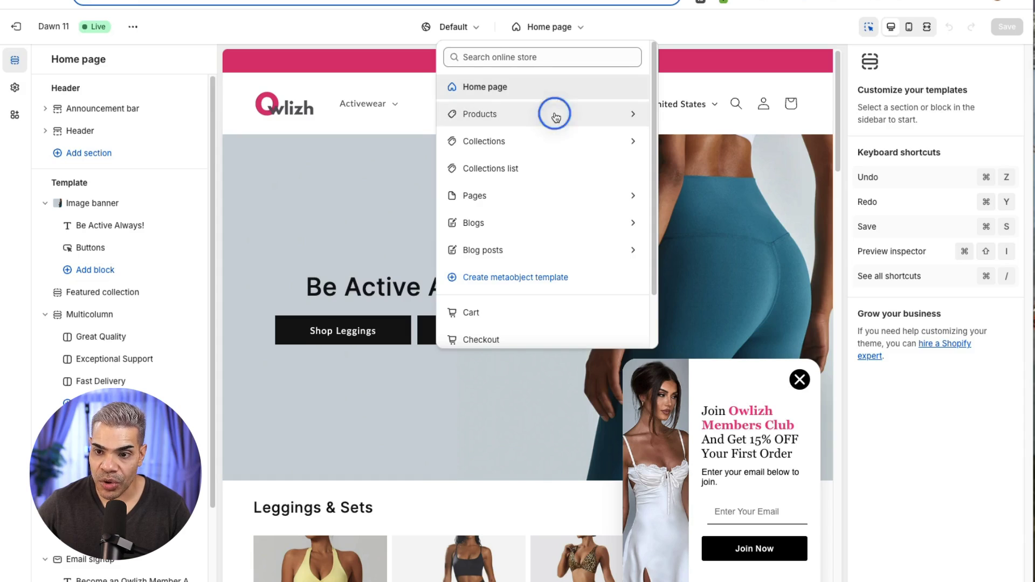
left_click(532, 120)
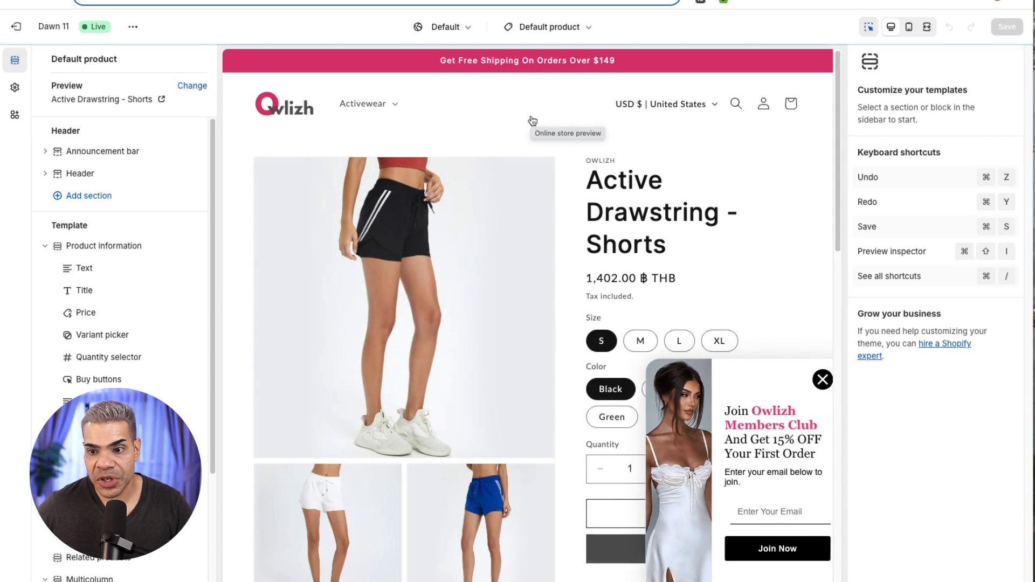
Dismiss the members club pop-up and set the template's preview product to Red Prom Dress, searching for "prom"
left_click(815, 379)
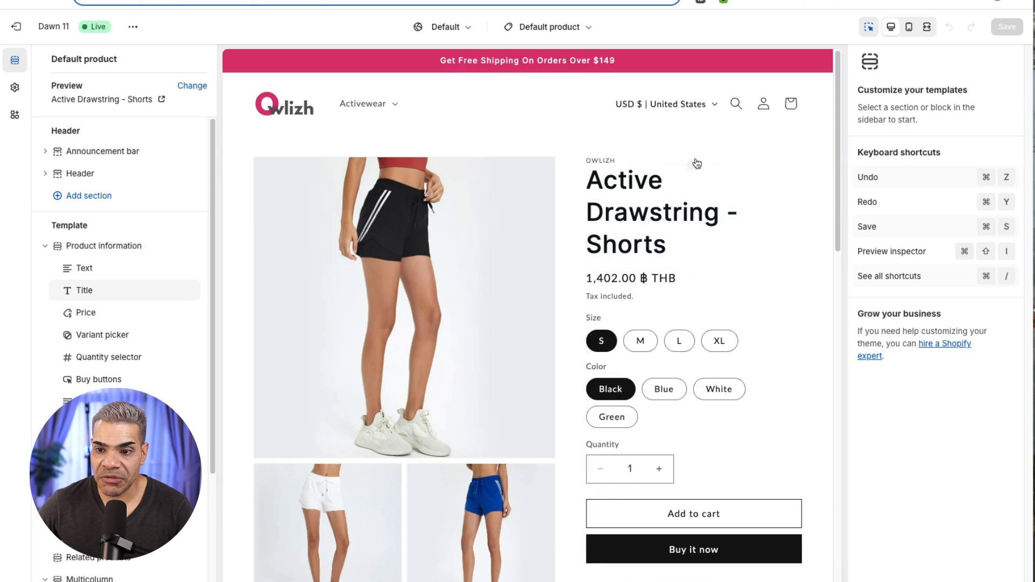
left_click(650, 164)
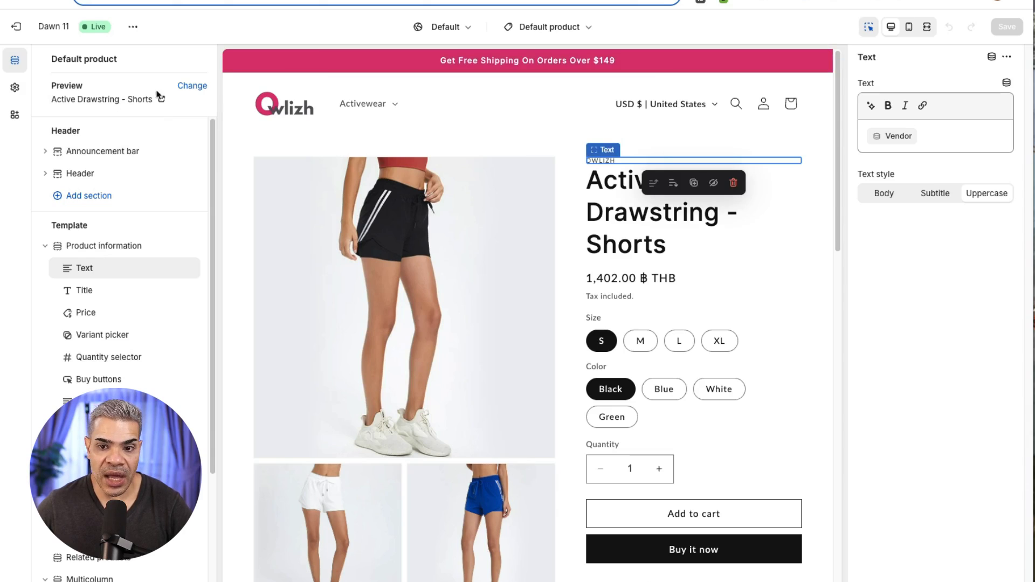
left_click(183, 91)
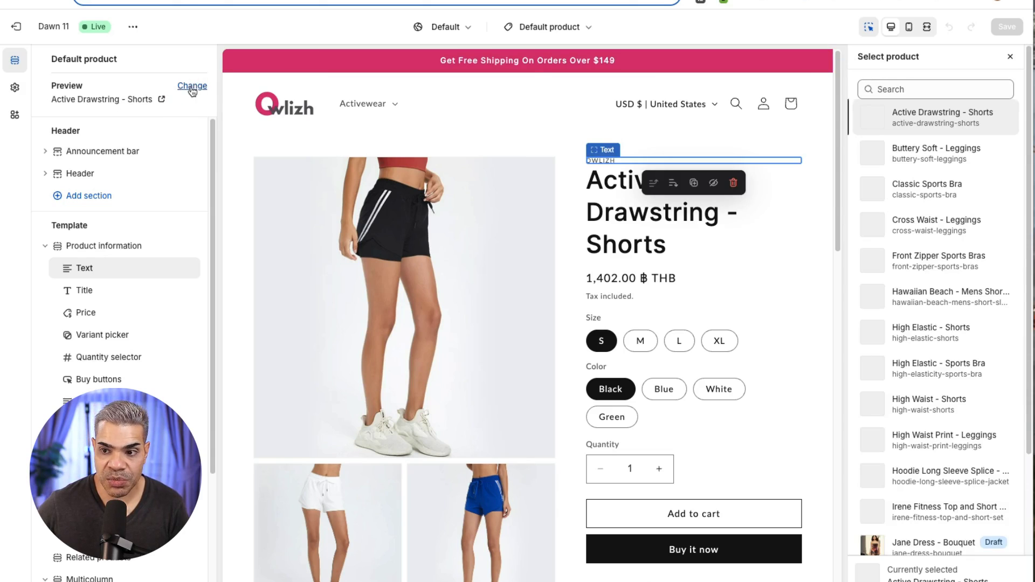
left_click(909, 85)
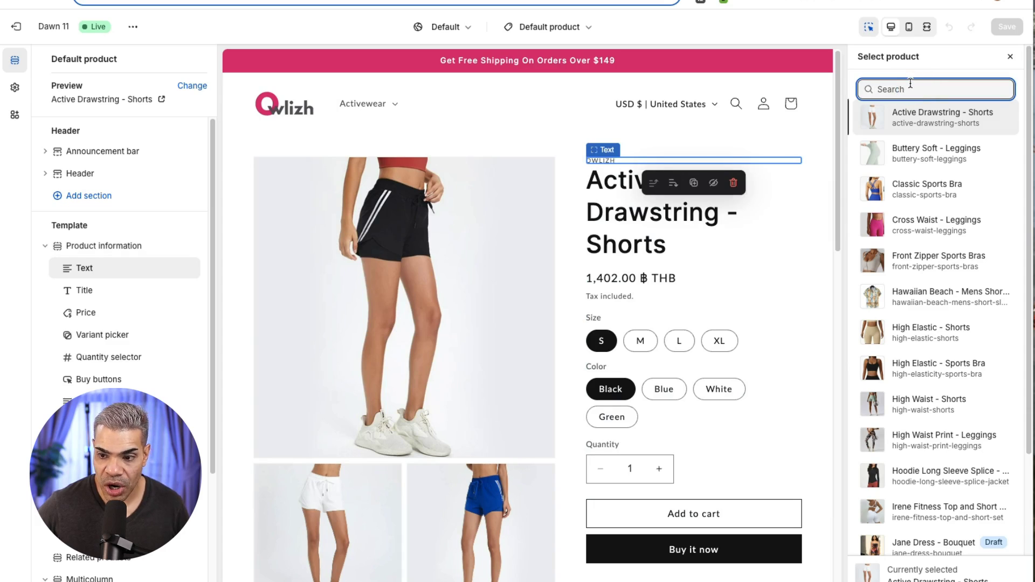
type("prom")
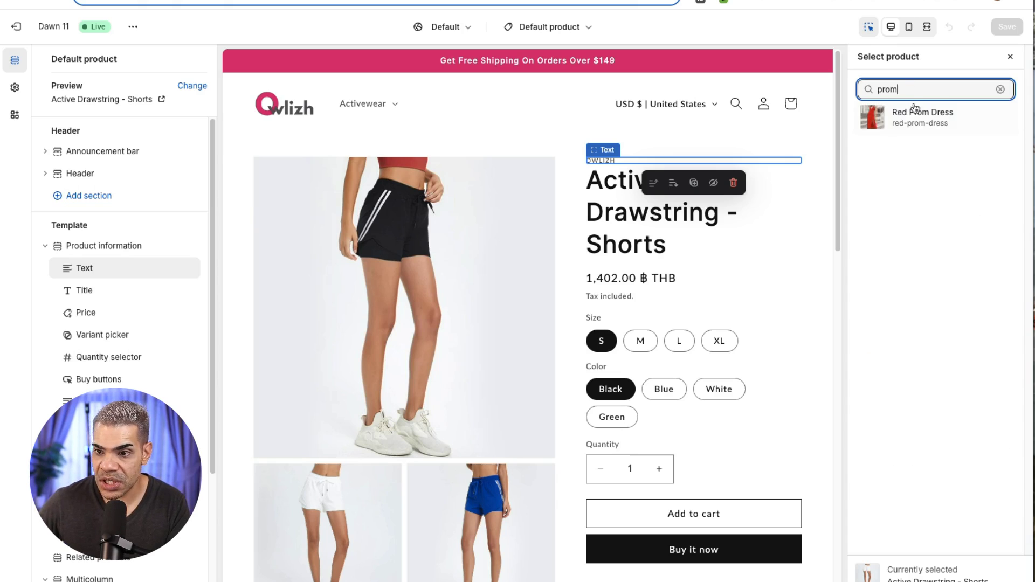
left_click(979, 124)
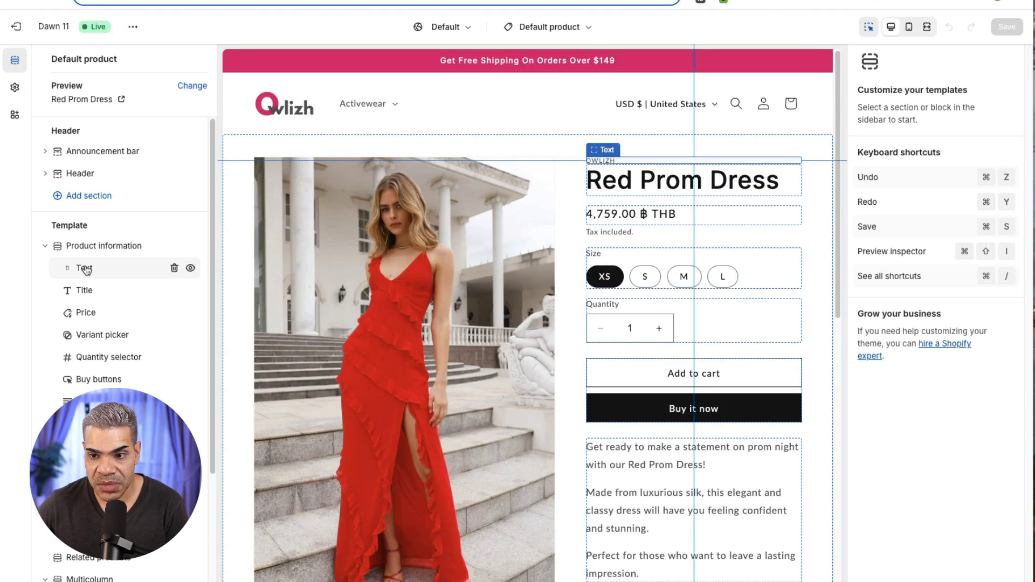
Examine the settings of the Text, Title and Price blocks in the Product information section
left_click(119, 274)
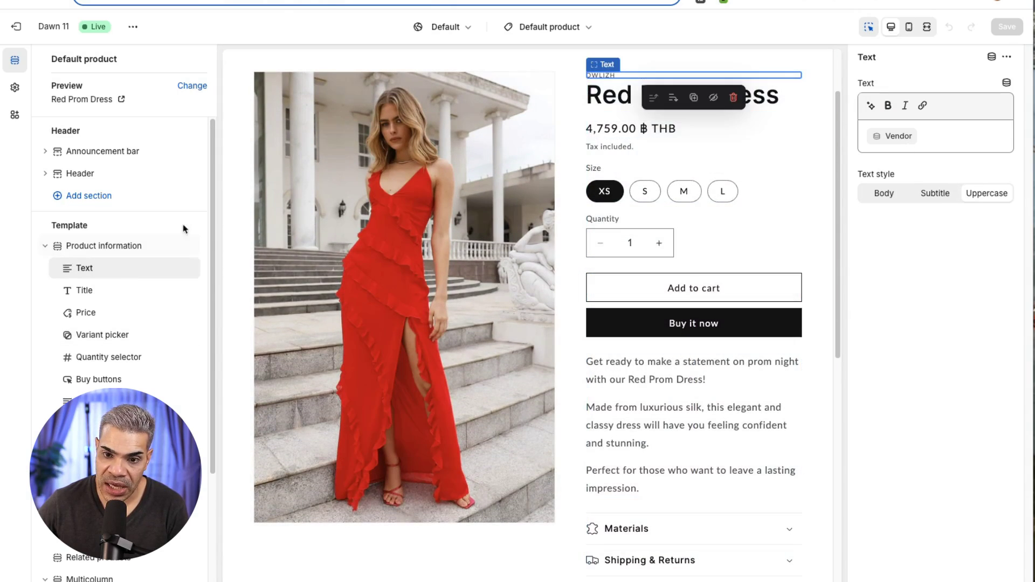
left_click(98, 292)
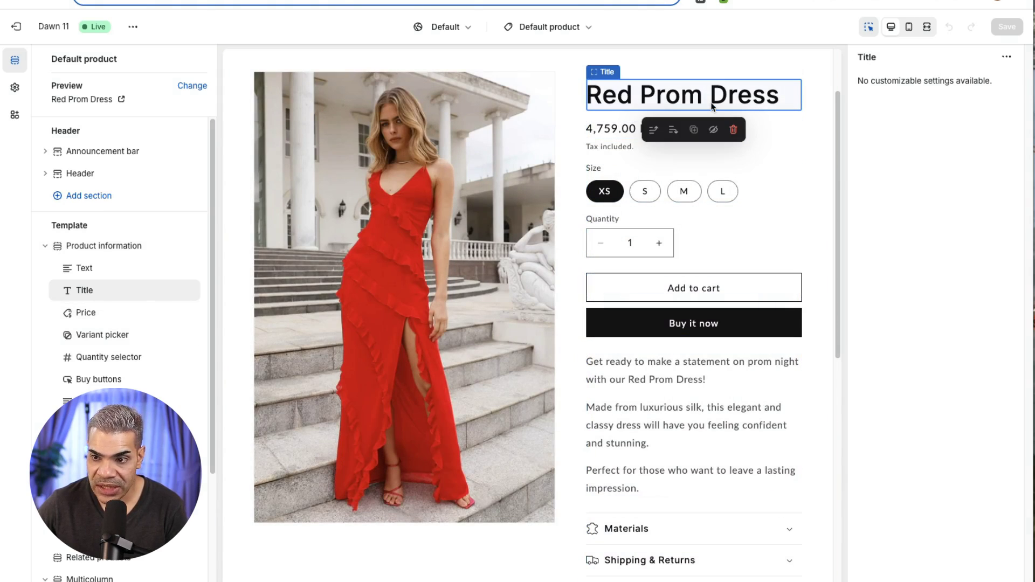
left_click(131, 318)
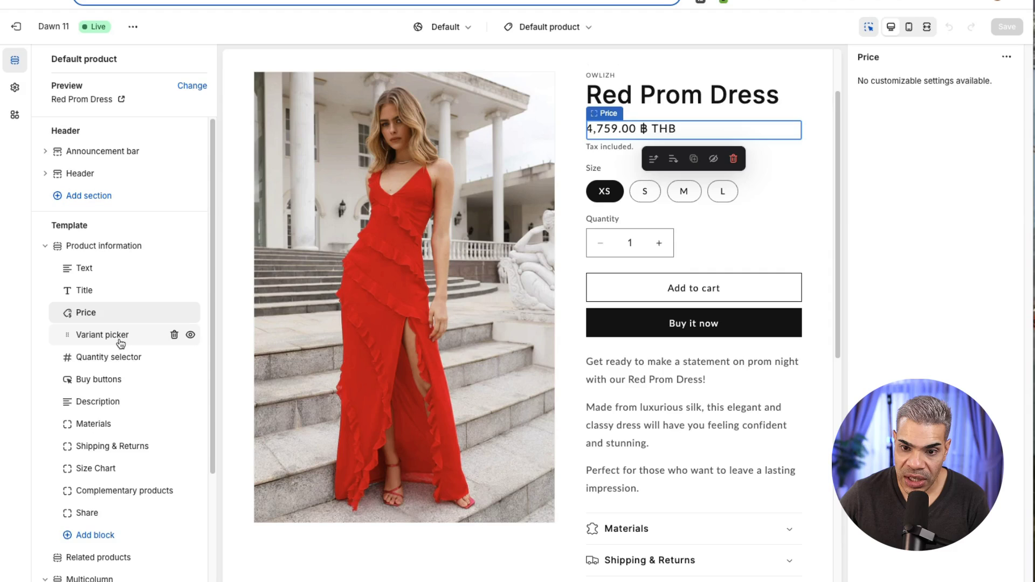
Try the Dropdown type on the Variant picker block and switch it back to Pills
left_click(121, 341)
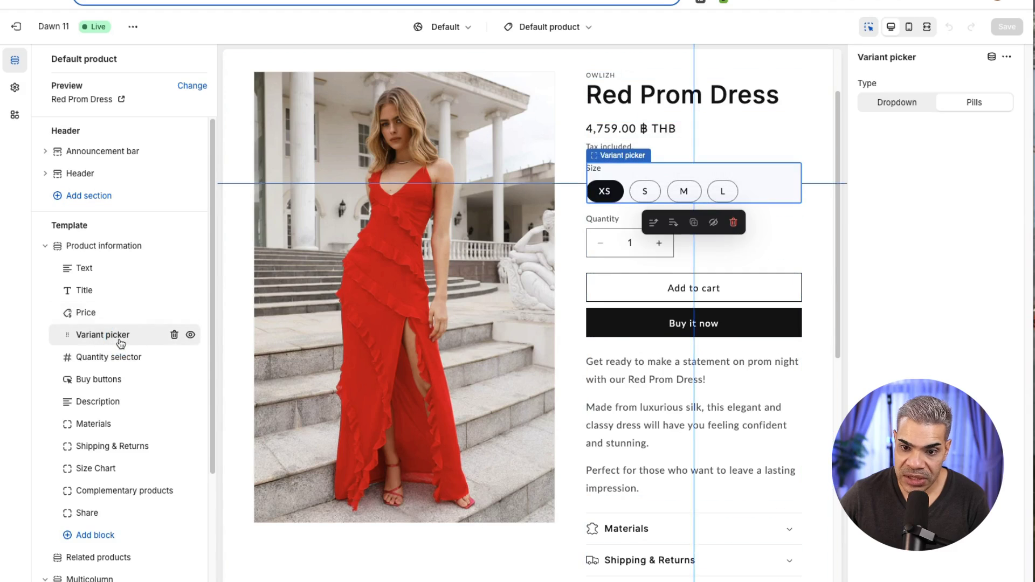
left_click(907, 108)
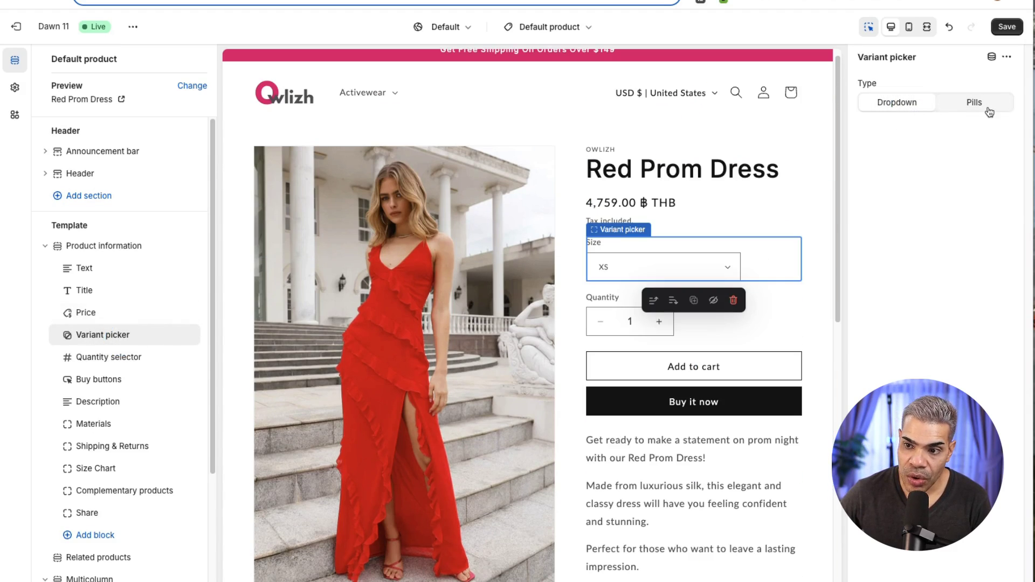
left_click(989, 110)
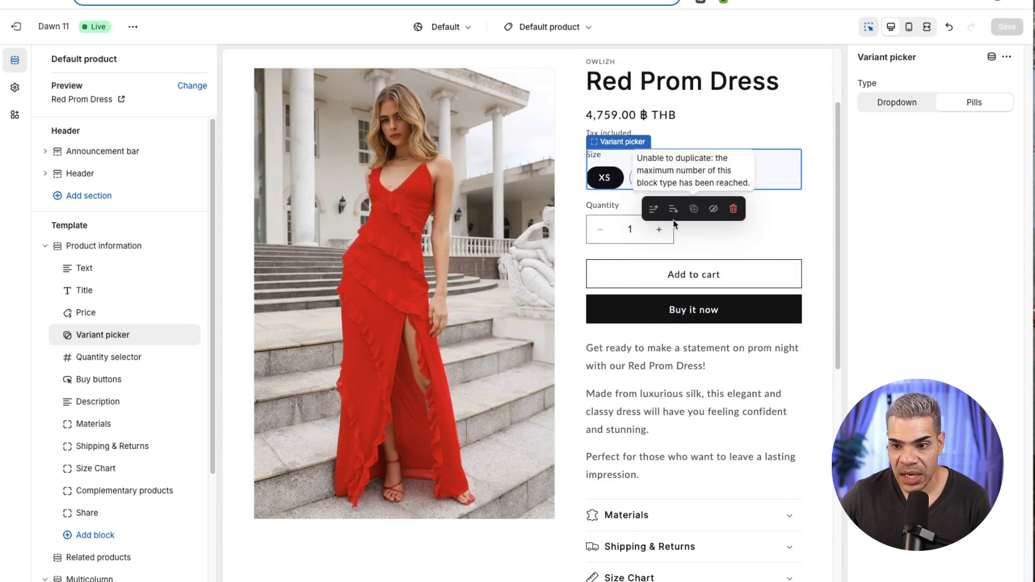
Examine the Quantity selector and Buy buttons settings and locate the Description block, dismissing the list of addable blocks
left_click(129, 356)
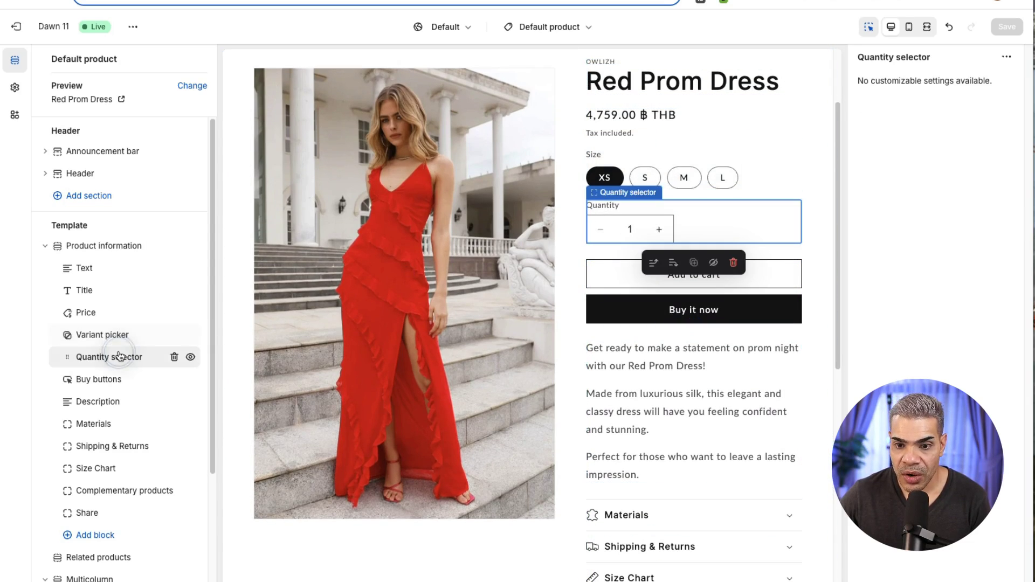
left_click(130, 389)
left_click(113, 379)
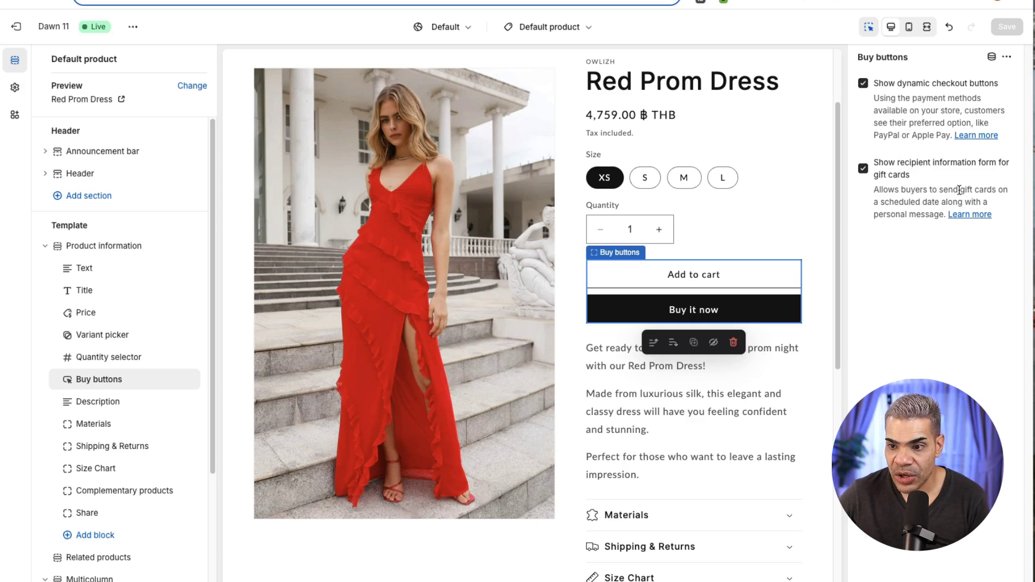
left_click(92, 412)
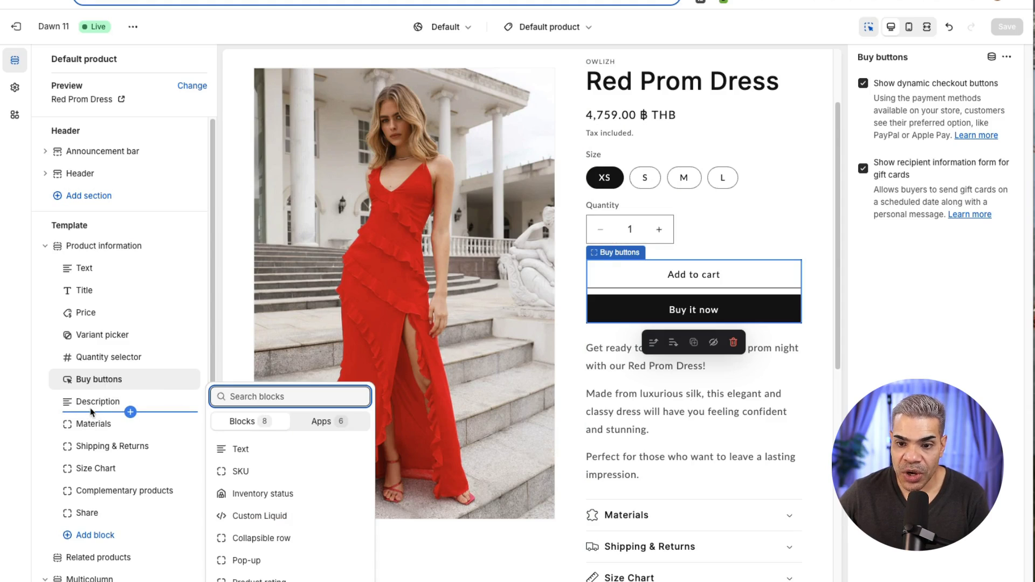
left_click(94, 402)
left_click_drag(100, 400, 104, 402)
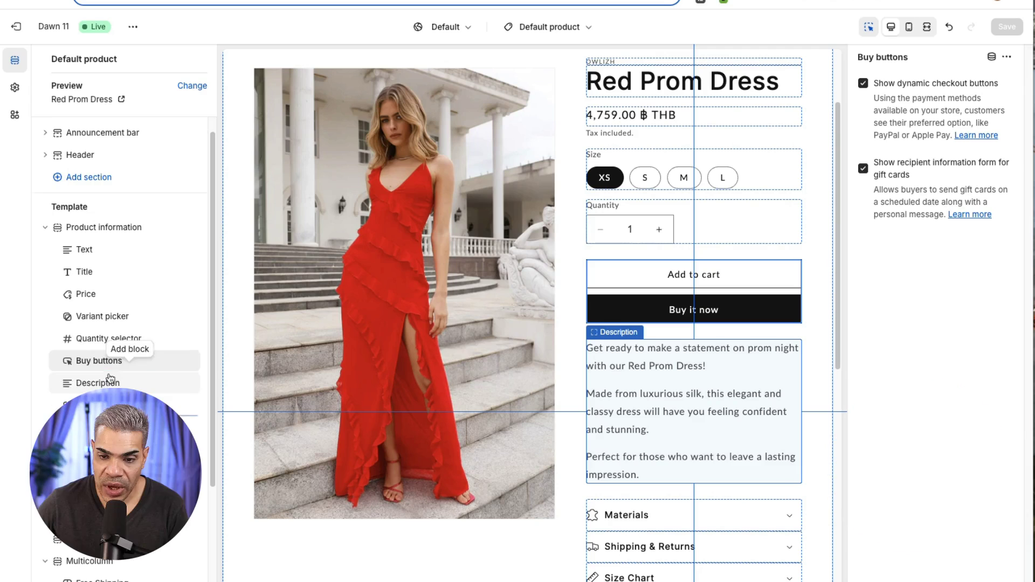
Open the Materials collapsible row, try the Lipstick icon for it, and set the icon back to Leather
left_click(652, 514)
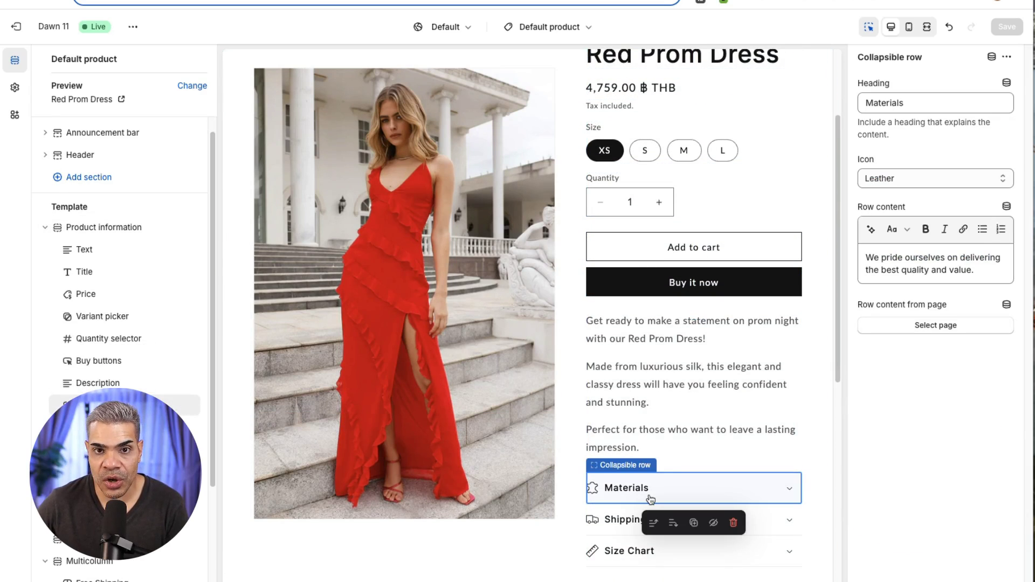
left_click(903, 260)
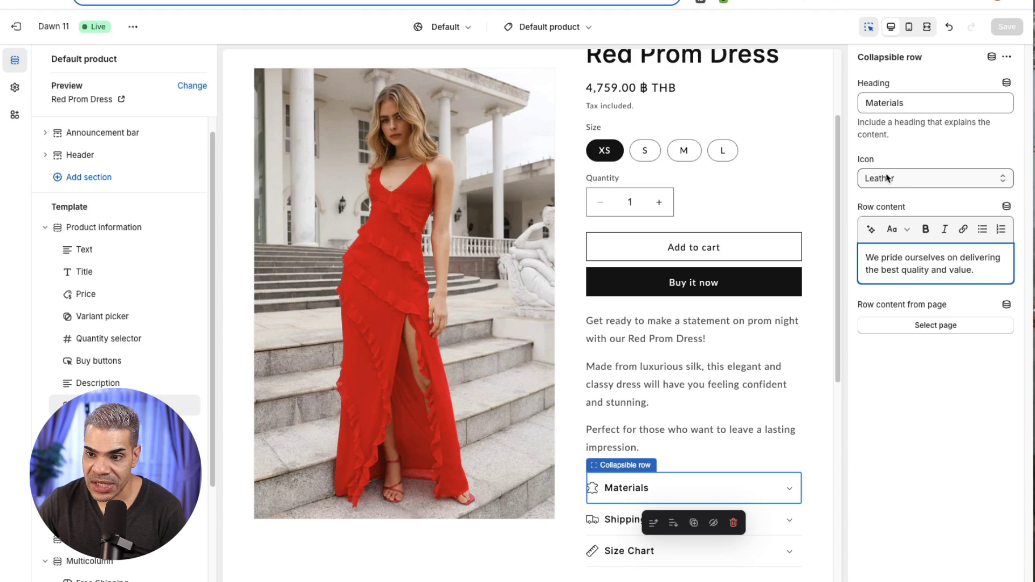
left_click(940, 179)
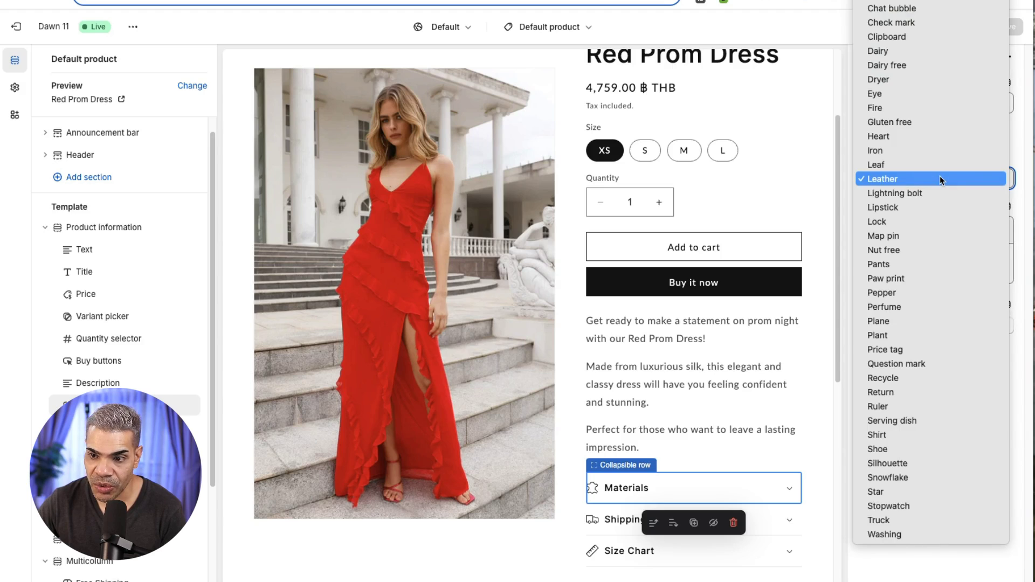
left_click(936, 209)
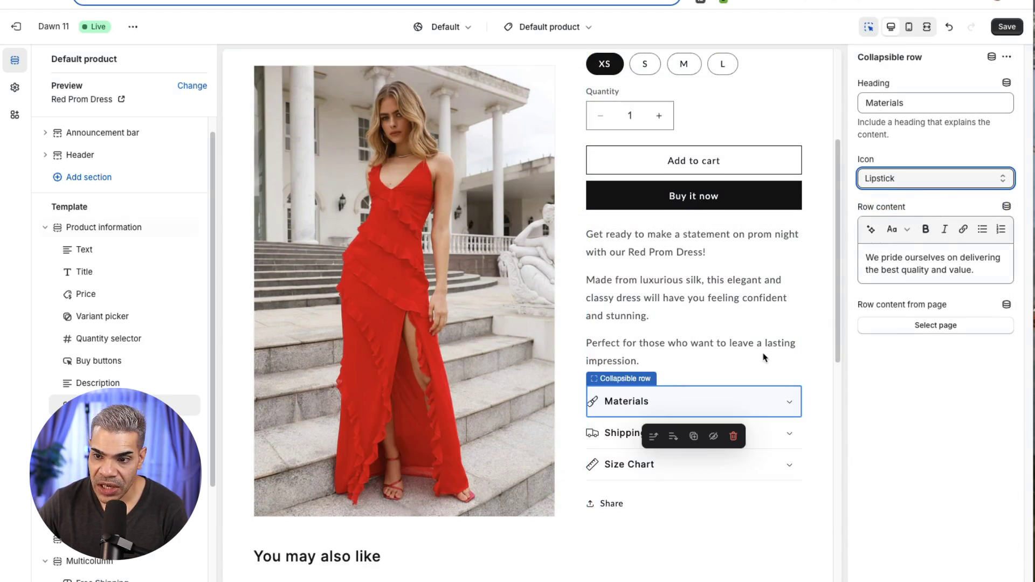
left_click(935, 179)
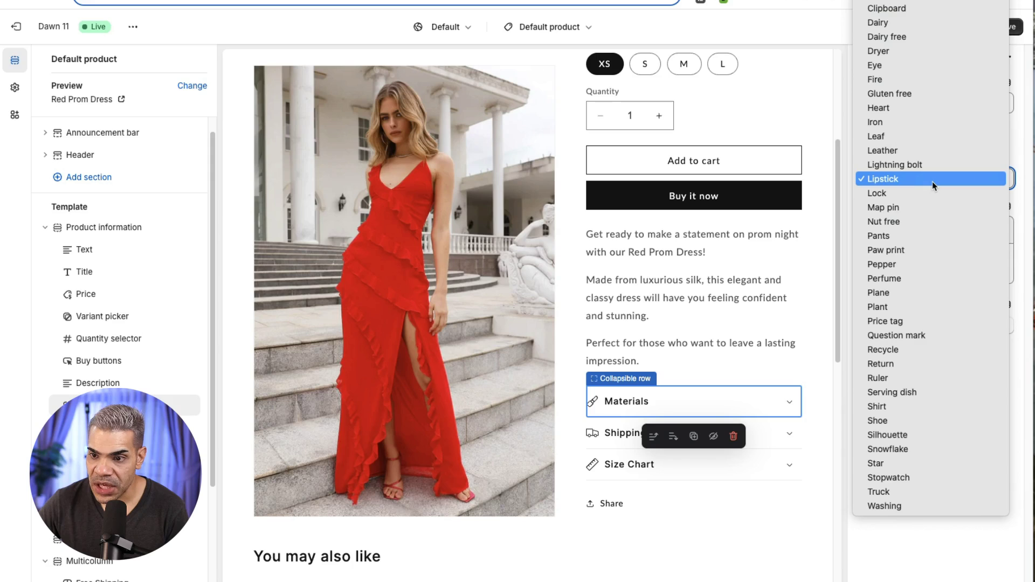
left_click(935, 152)
Examine the Shipping & Returns row's content, the Size Chart row and the Share block
left_click(653, 343)
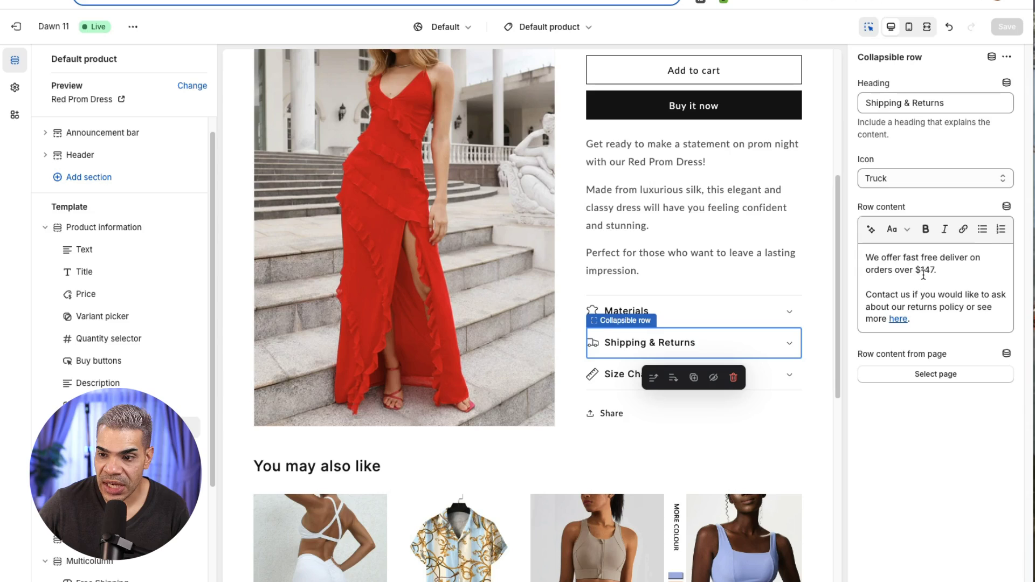
left_click_drag(926, 266, 922, 307)
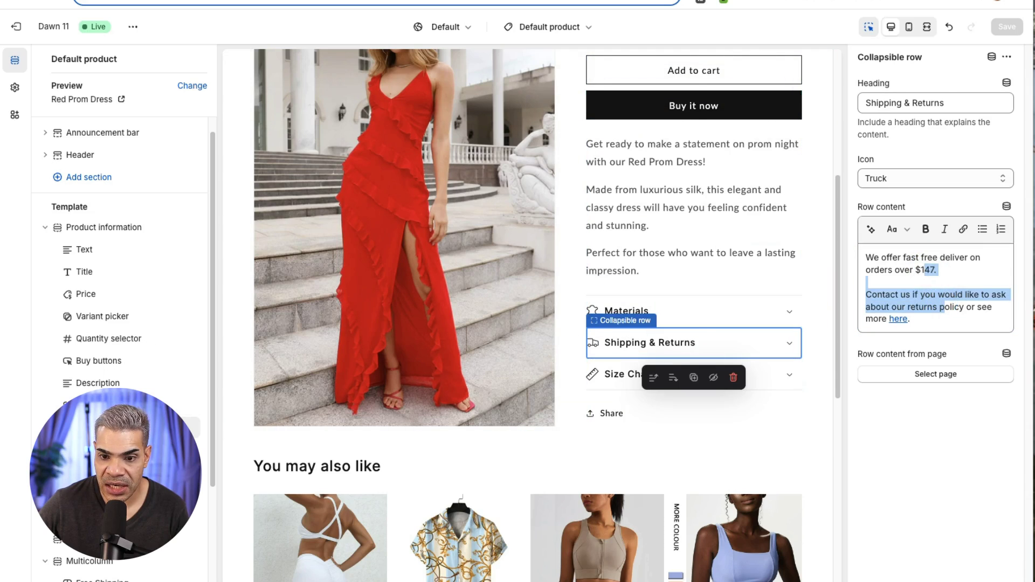
left_click(694, 374)
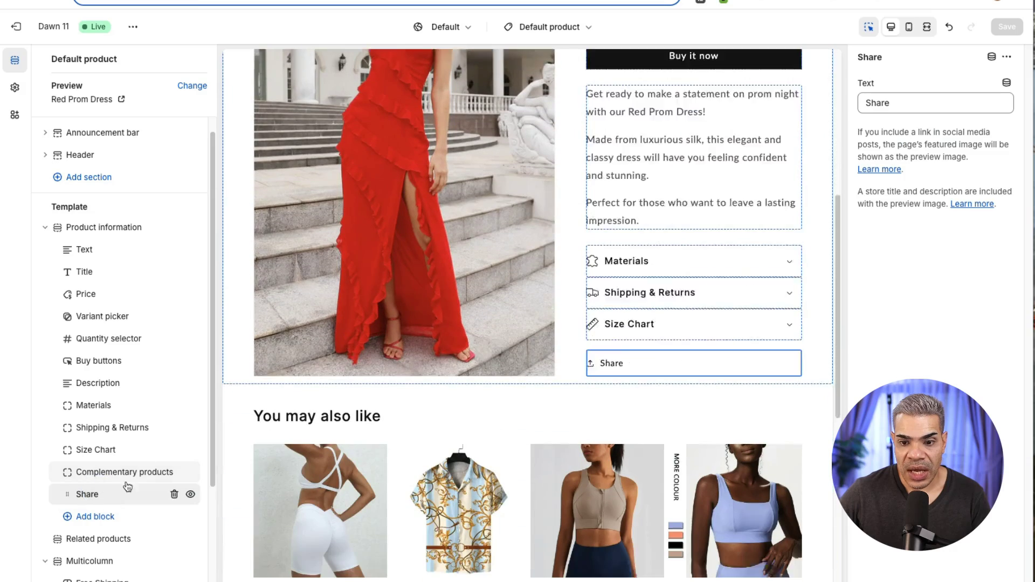
scroll(515, 404, "down", 1)
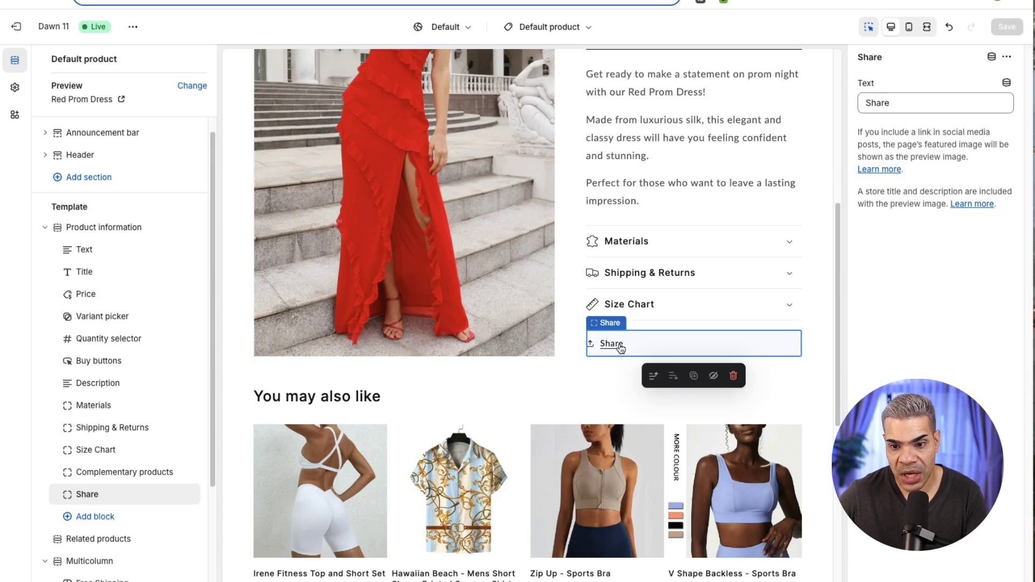
Examine the Related products section and the Multicolumn section with its Free Shipping and Hassle-Free Exchanges columns
scroll(124, 323, "down", 3)
left_click(81, 439)
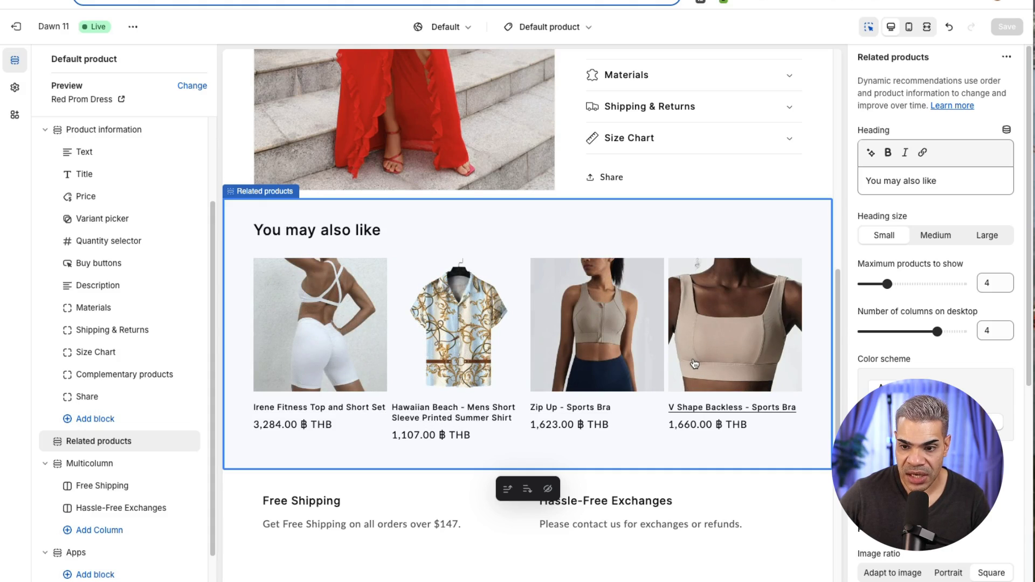
scroll(655, 373, "down", 3)
left_click(87, 463)
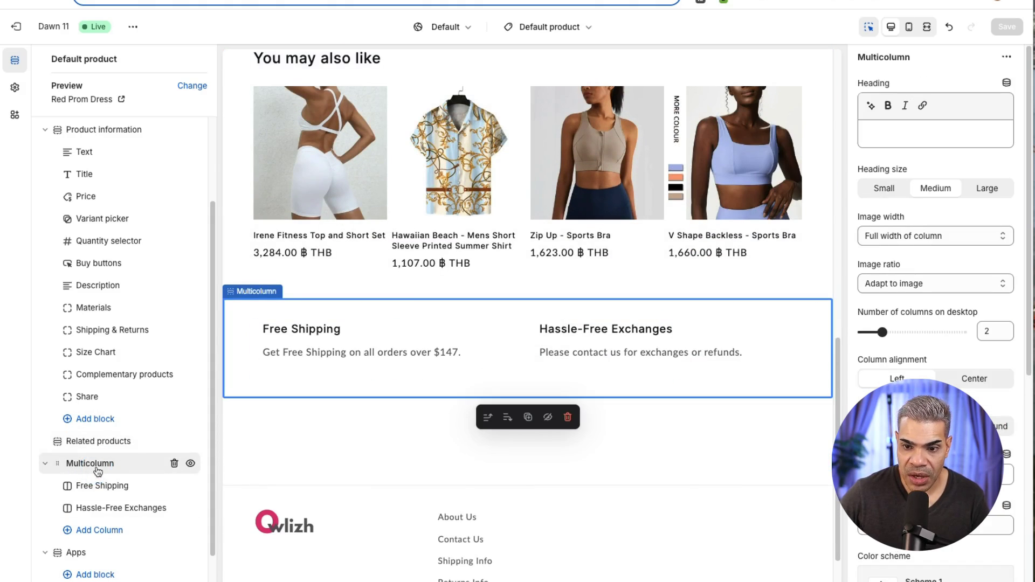
left_click(102, 485)
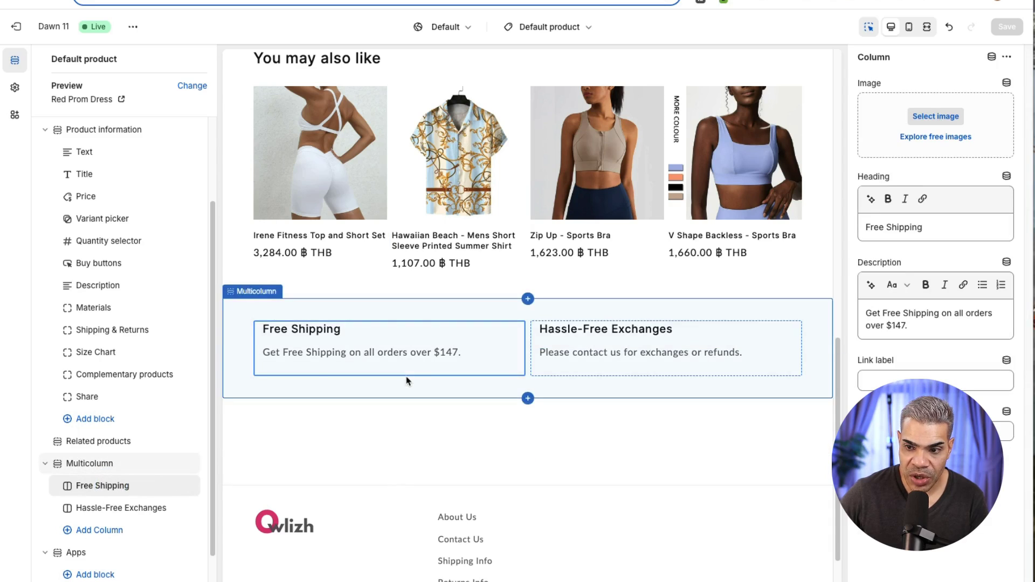
left_click(915, 228)
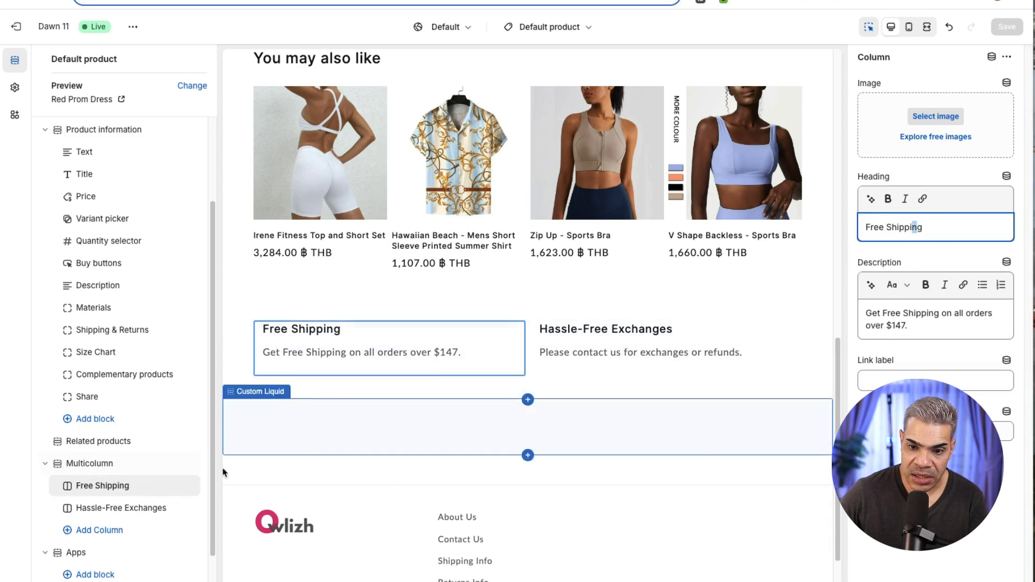
left_click(124, 508)
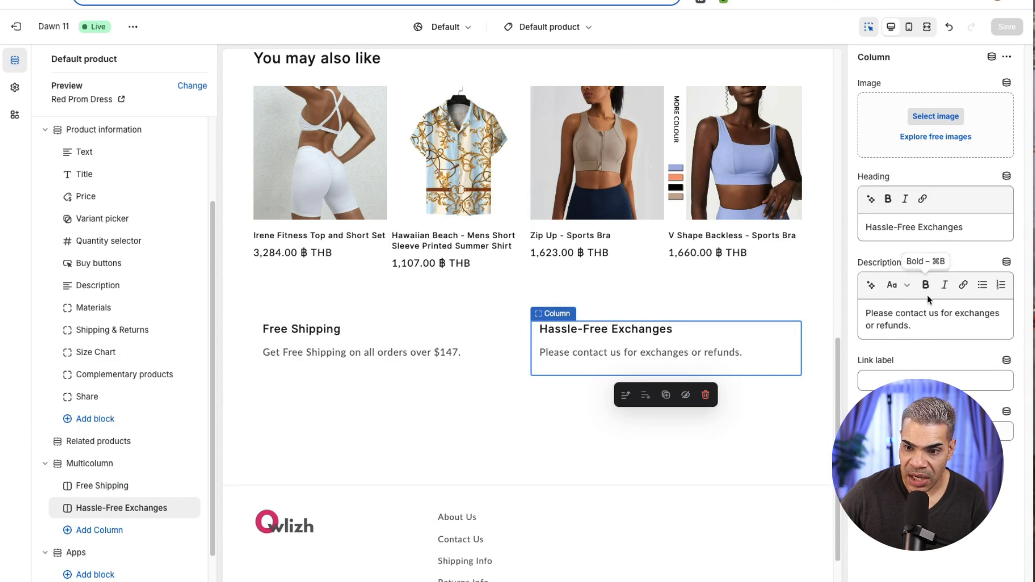
Browse the sections that can be added to the product template and close the list without adding one
scroll(179, 394, "down", 3)
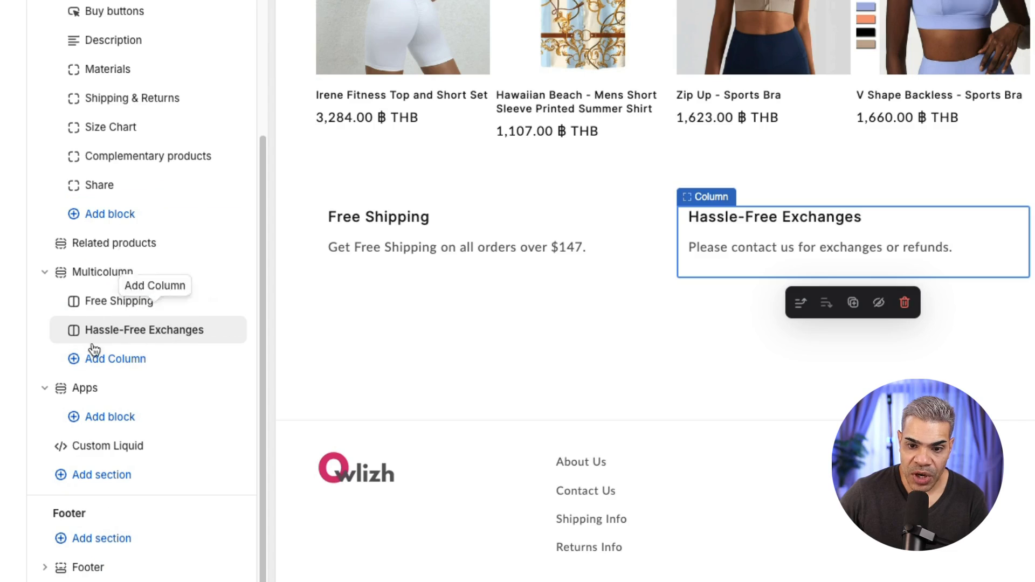
left_click(75, 506)
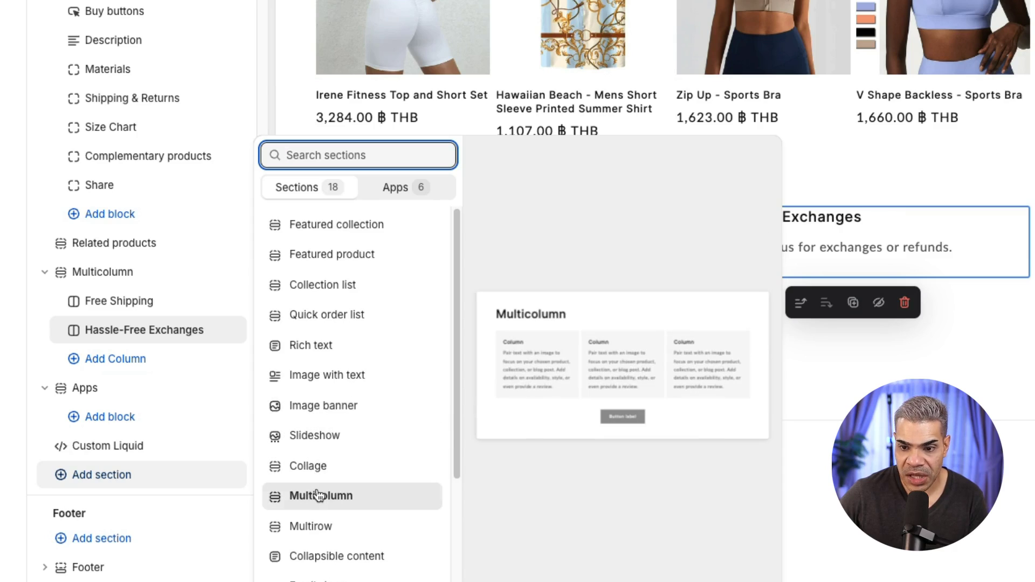
left_click(671, 160)
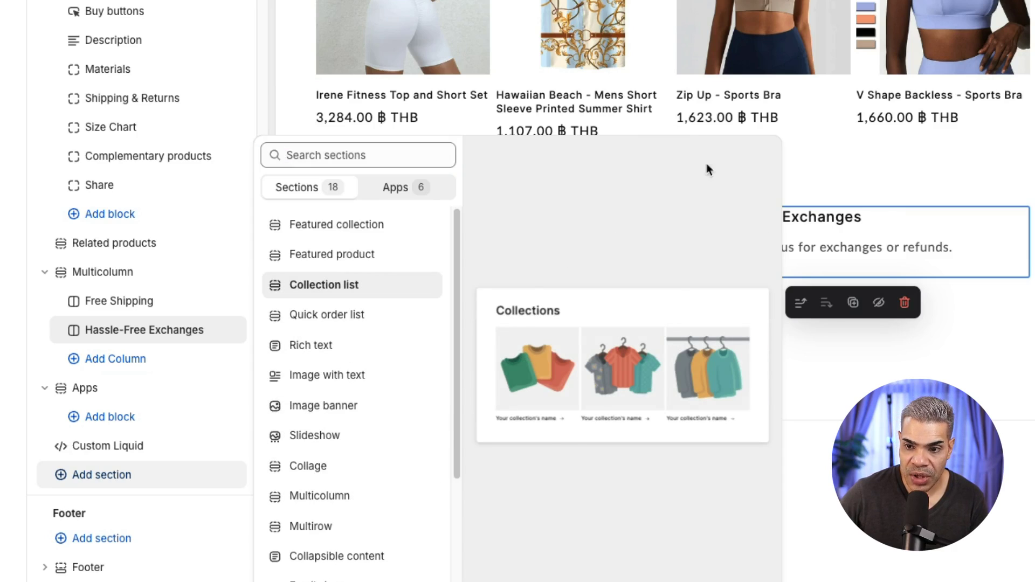
left_click(934, 168)
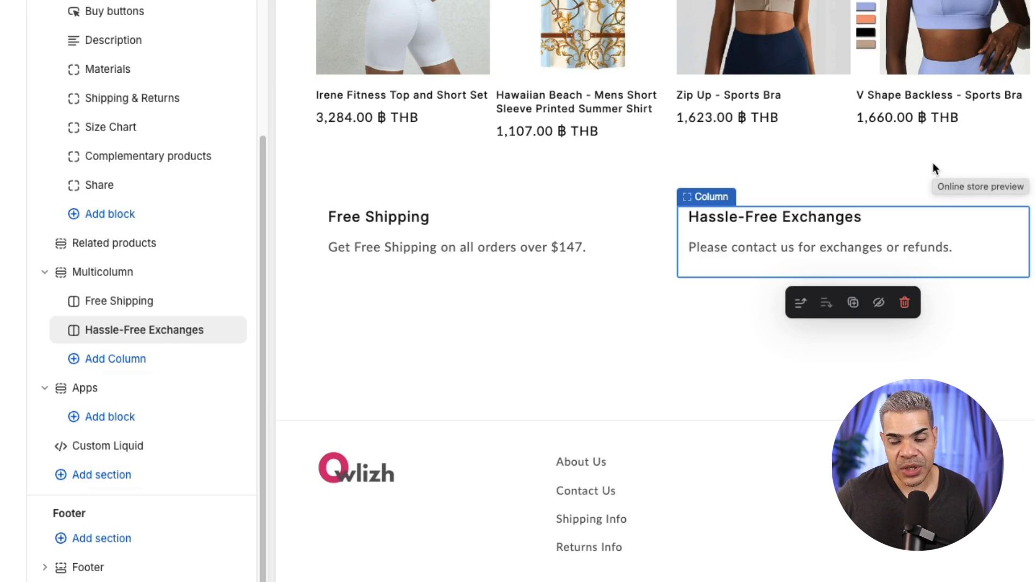